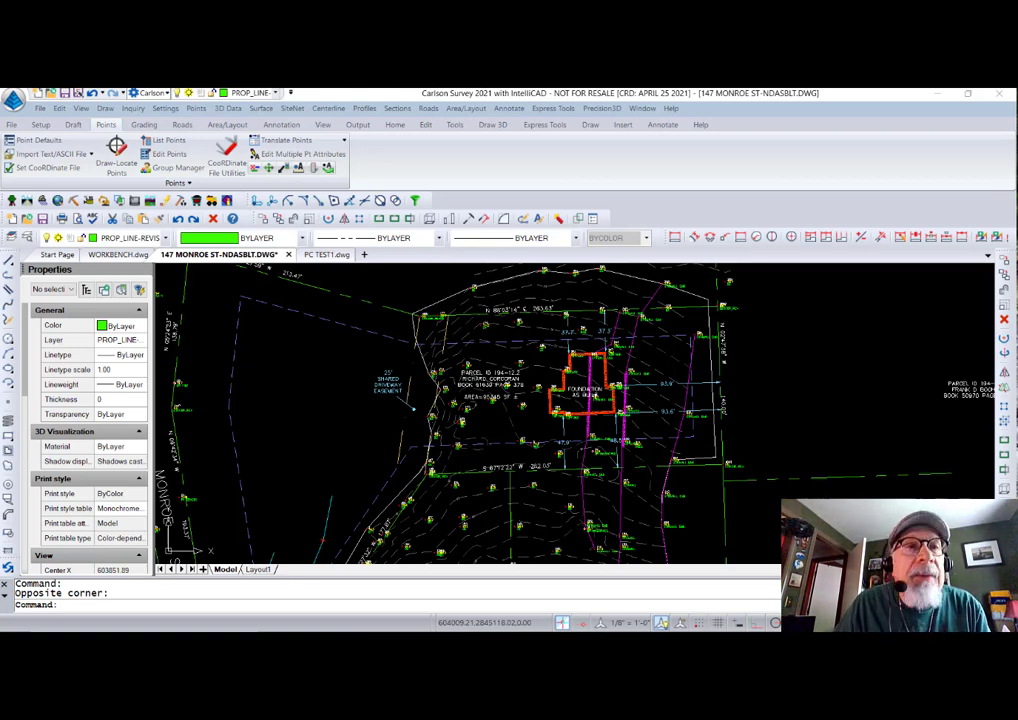
click(132, 108)
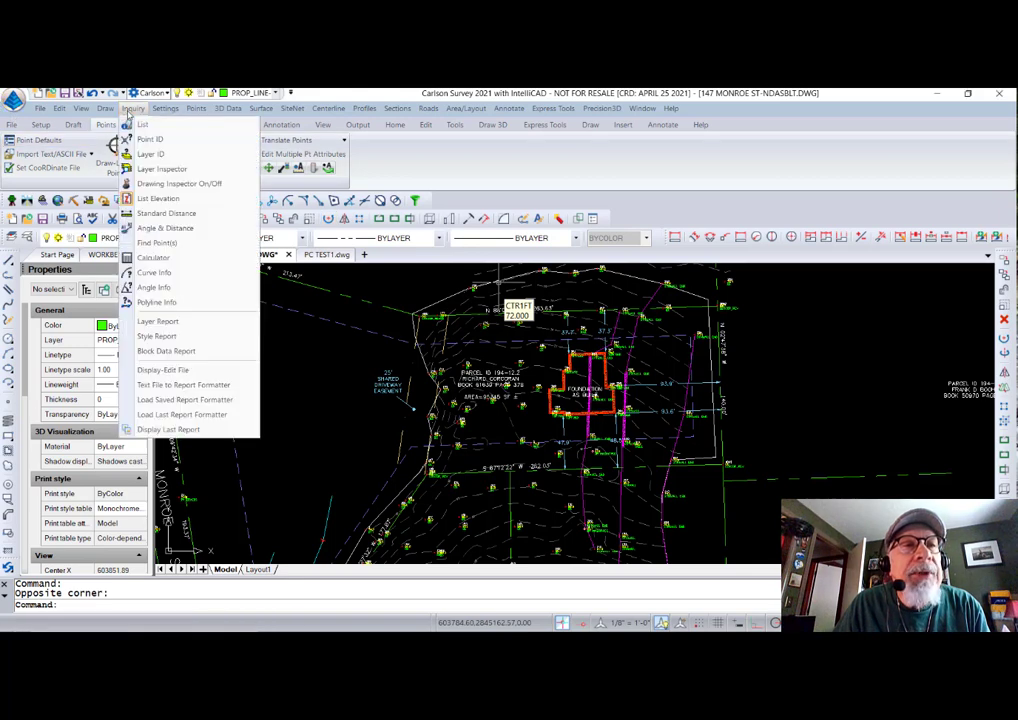
click(195, 184)
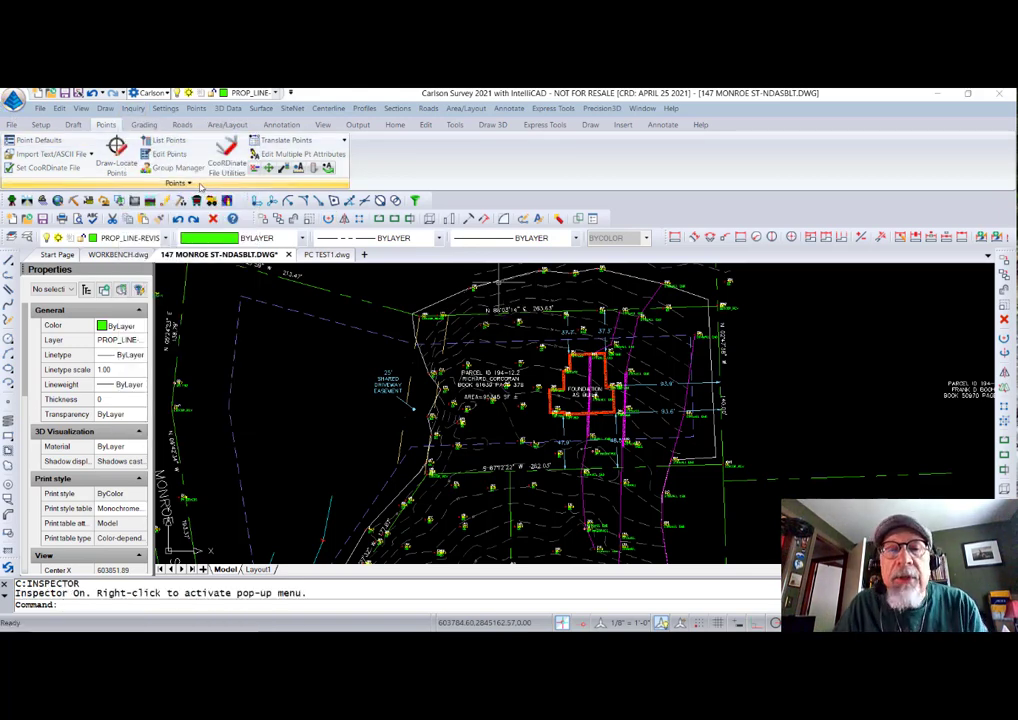
right_click(784, 320)
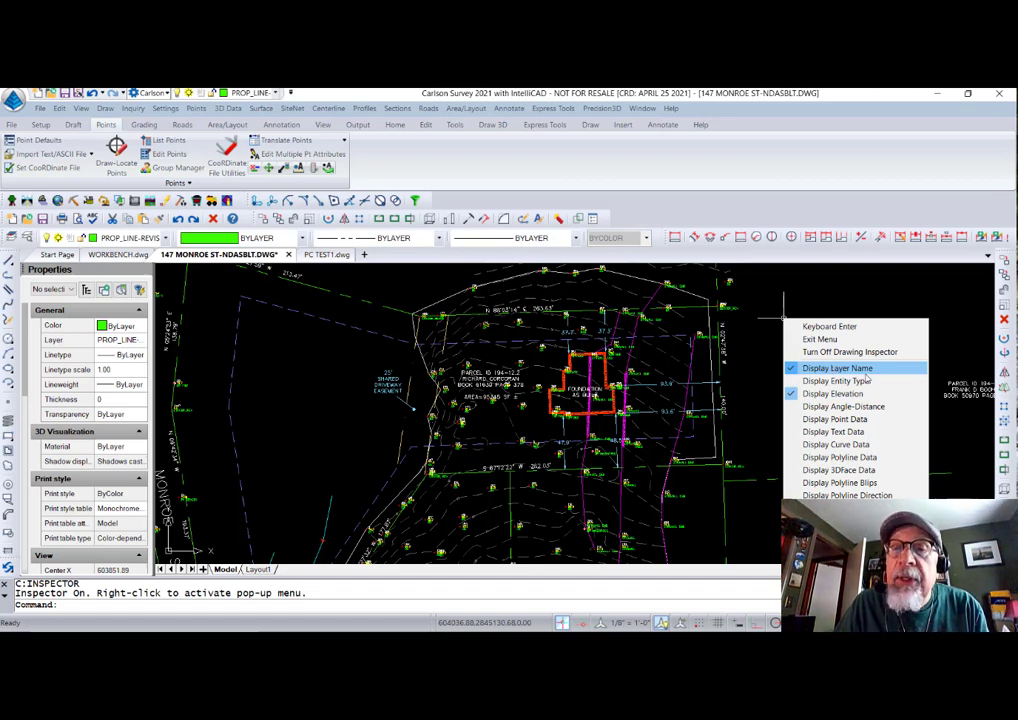
click(765, 333)
click(763, 337)
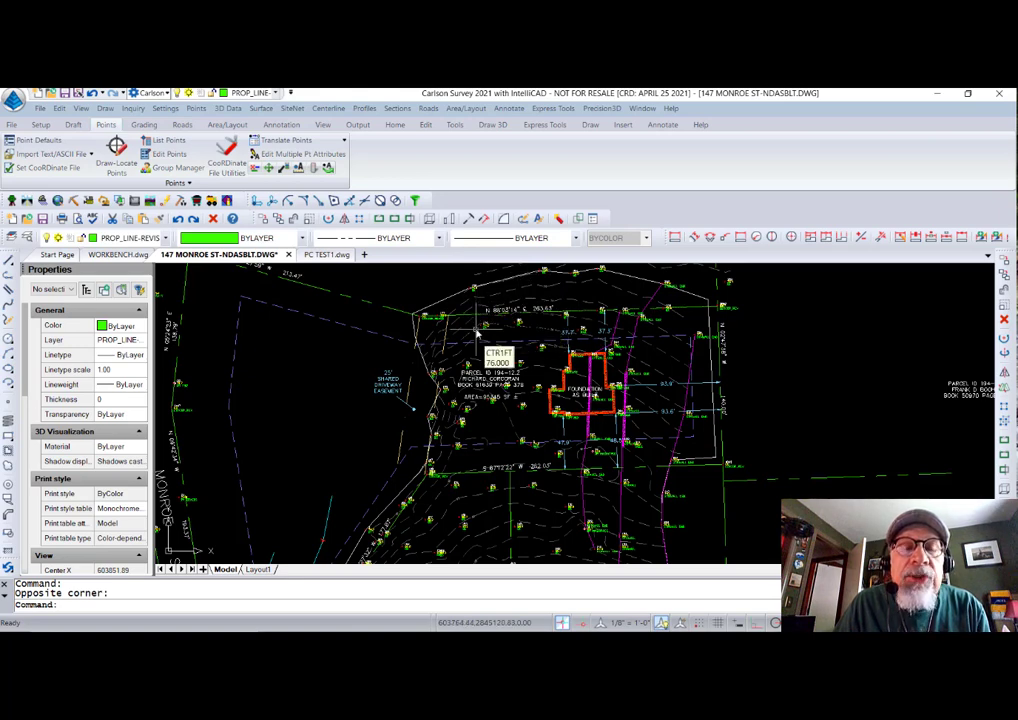
right_click(791, 323)
click(850, 412)
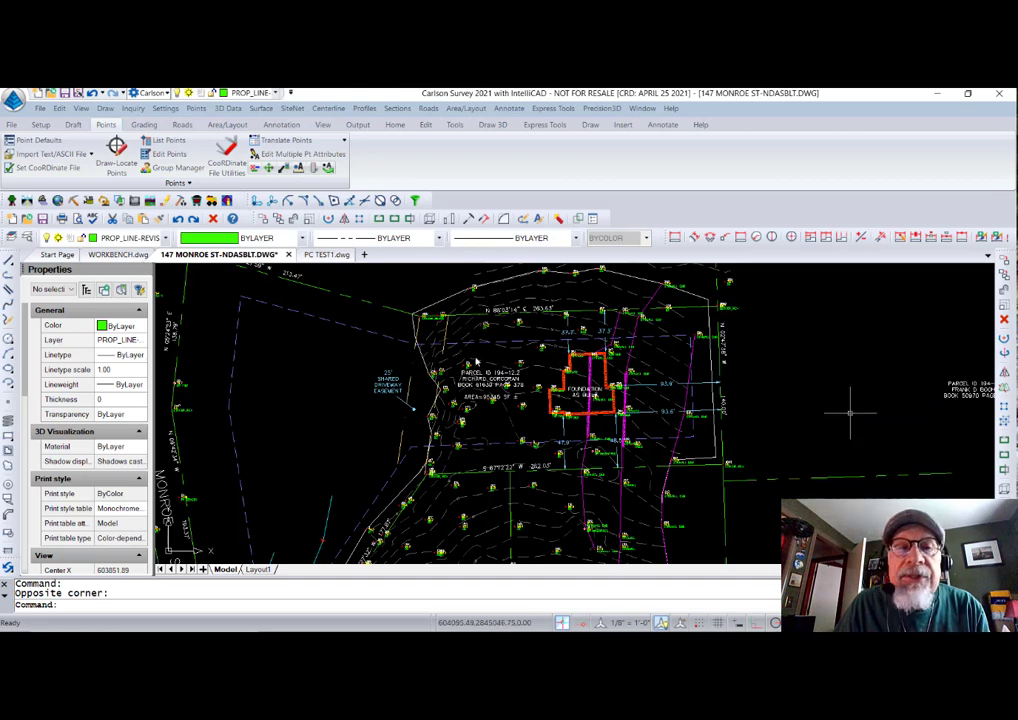
mouse_move(361, 302)
middle_drag(361, 302, 432, 398)
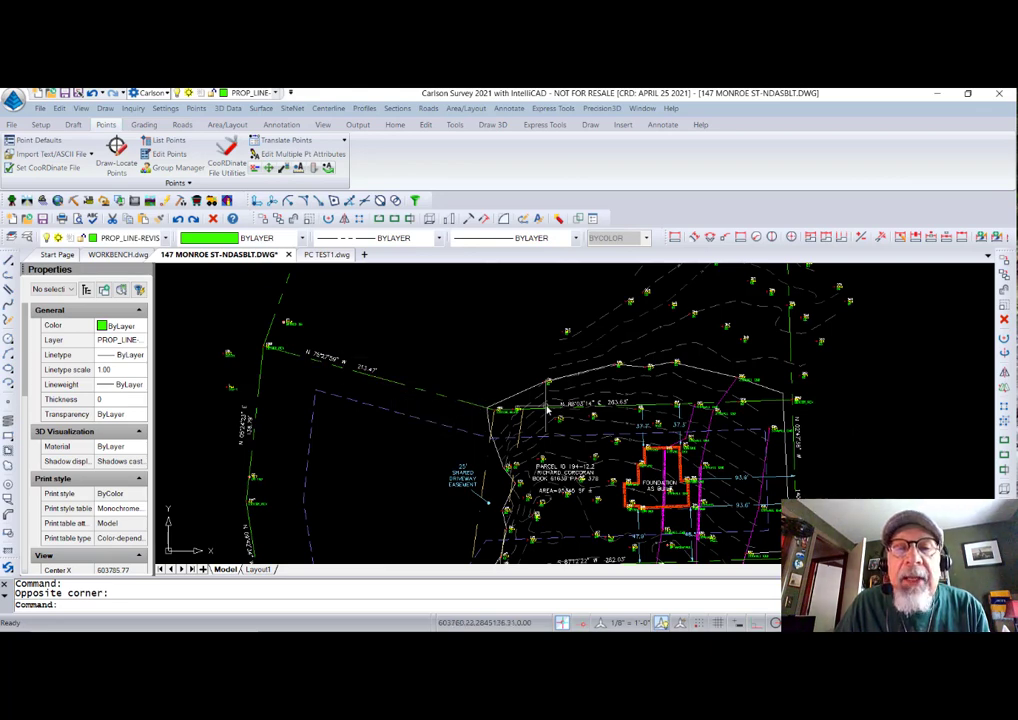
mouse_move(548, 412)
middle_drag(506, 409, 476, 337)
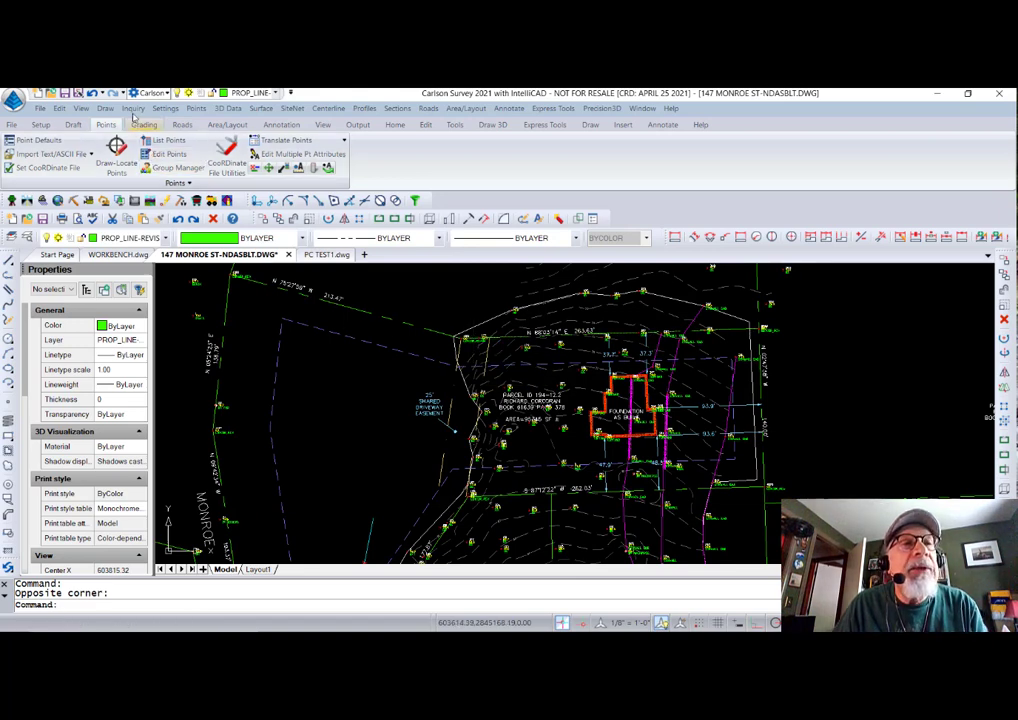
click(134, 108)
click(170, 183)
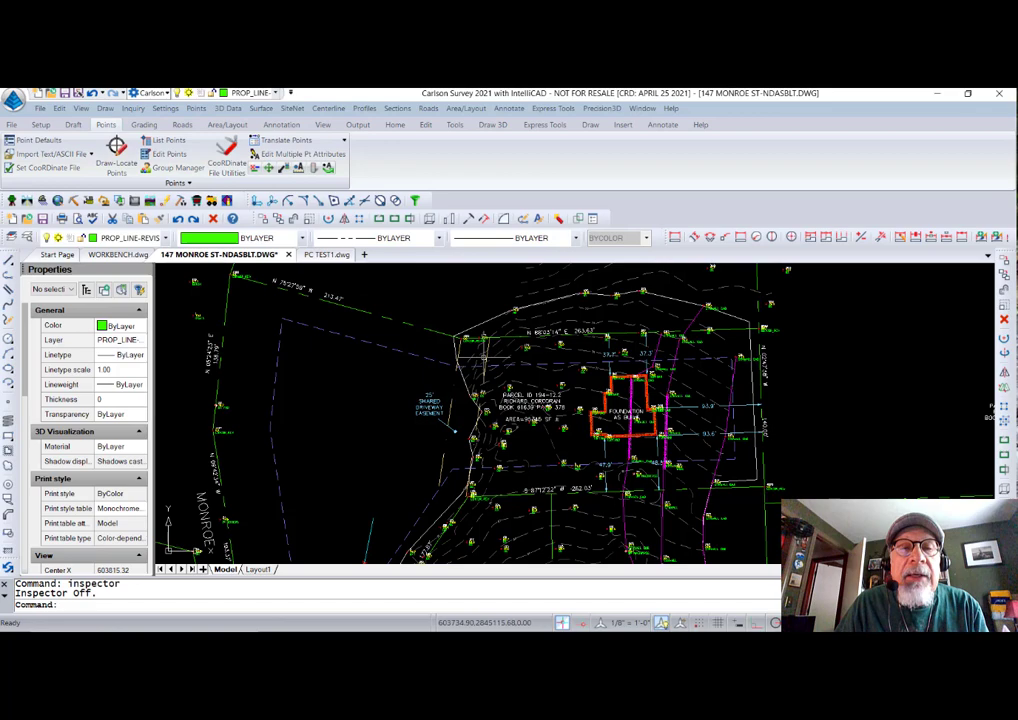
scroll(380, 320, down, 3)
scroll(370, 330, up, 3)
middle_drag(412, 373, 452, 398)
scroll(452, 398, down, 2)
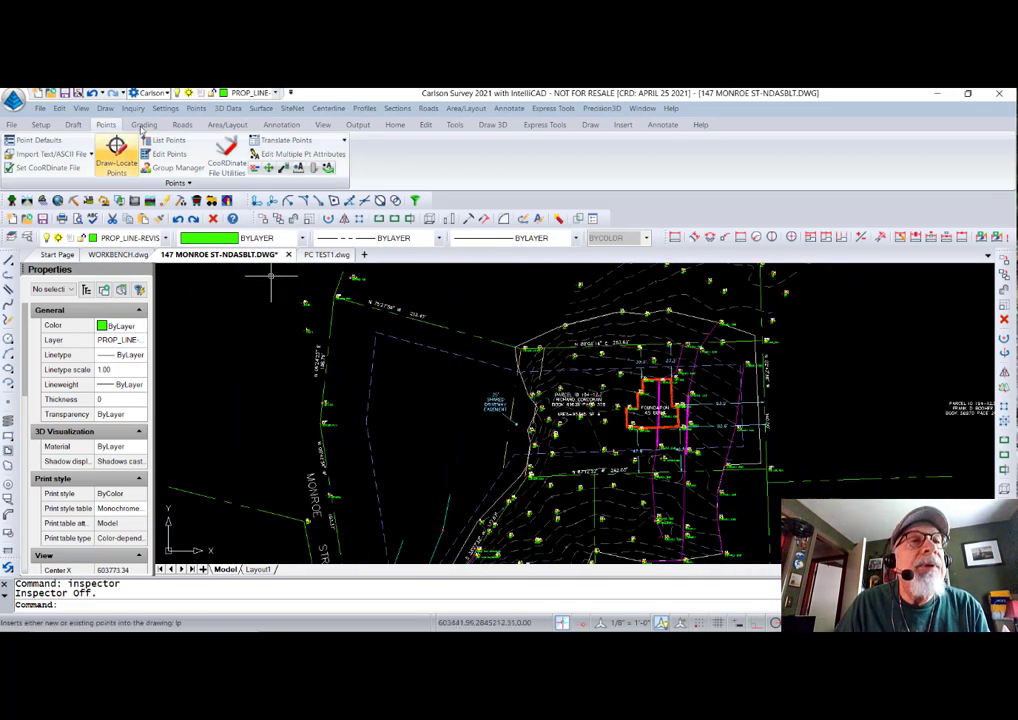
click(81, 108)
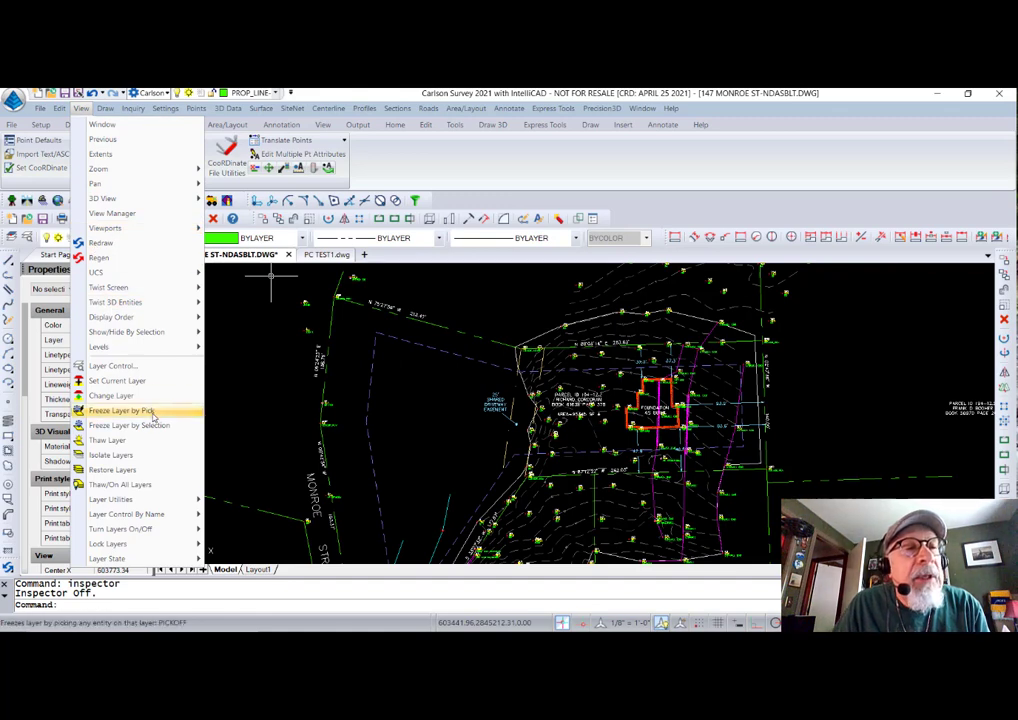
click(143, 456)
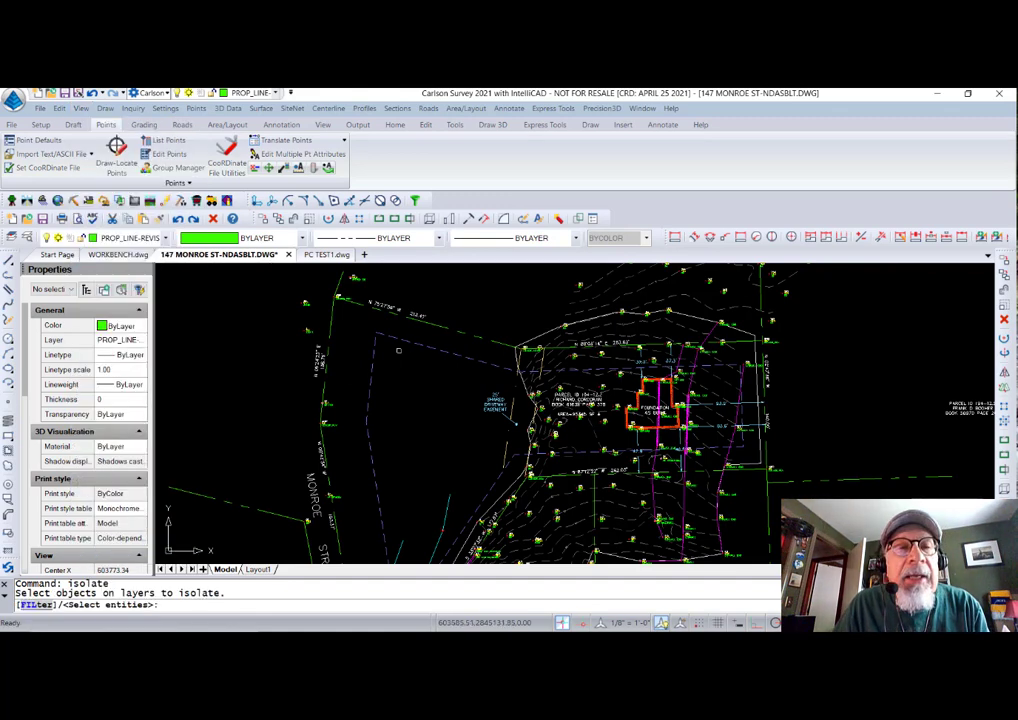
click(441, 322)
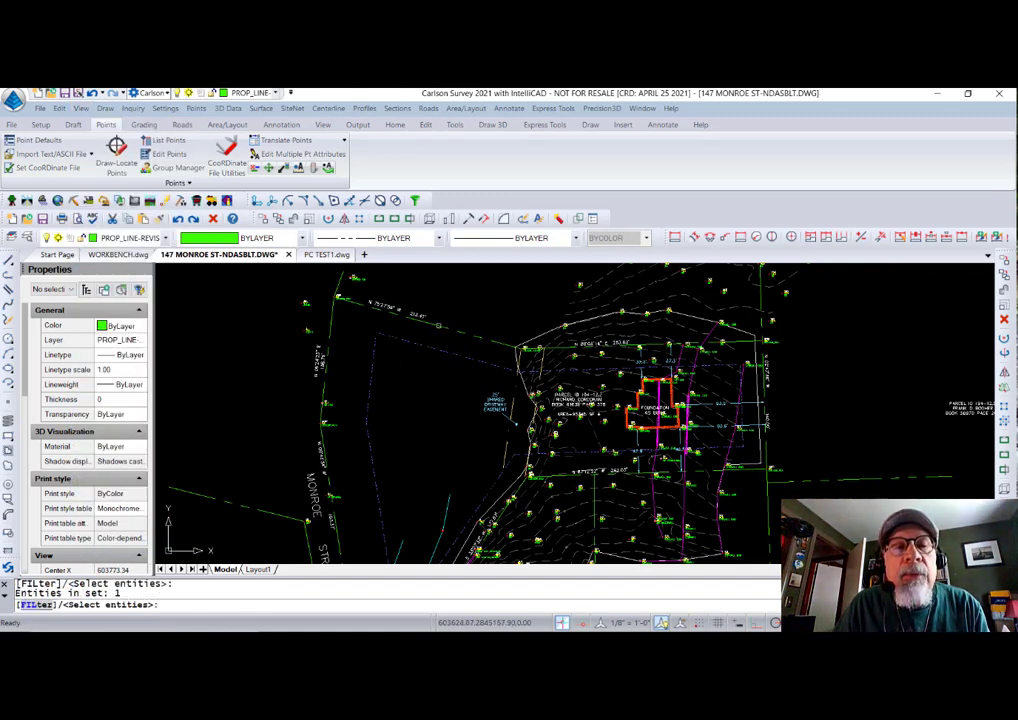
click(494, 358)
key(Return)
scroll(498, 360, down, 5)
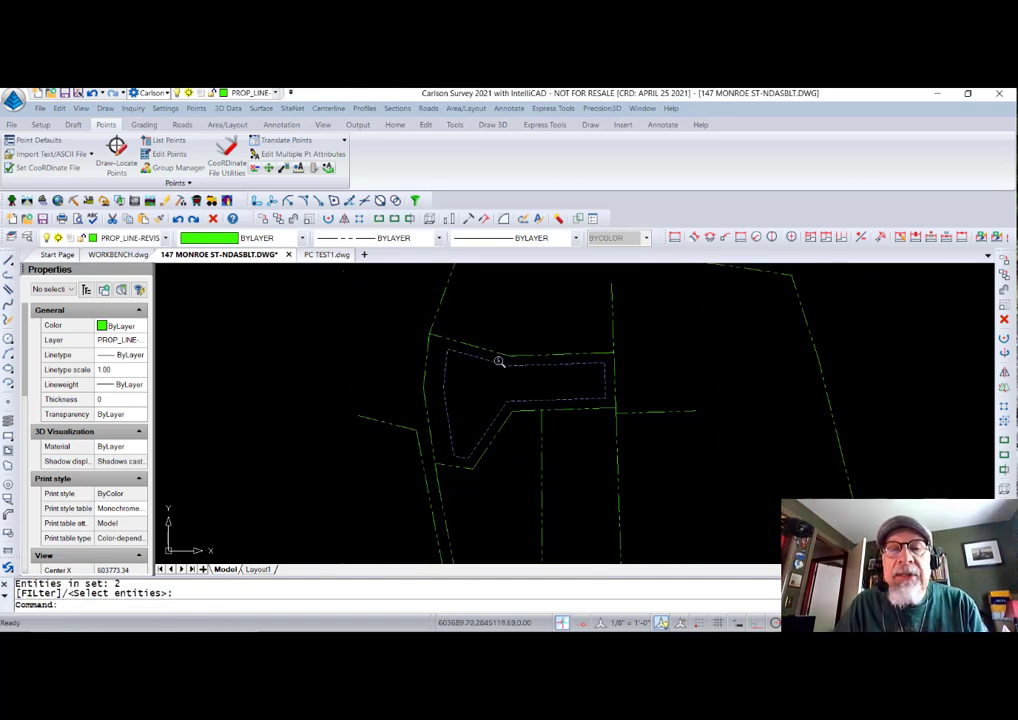
scroll(511, 364, up, 4)
scroll(512, 368, up, 3)
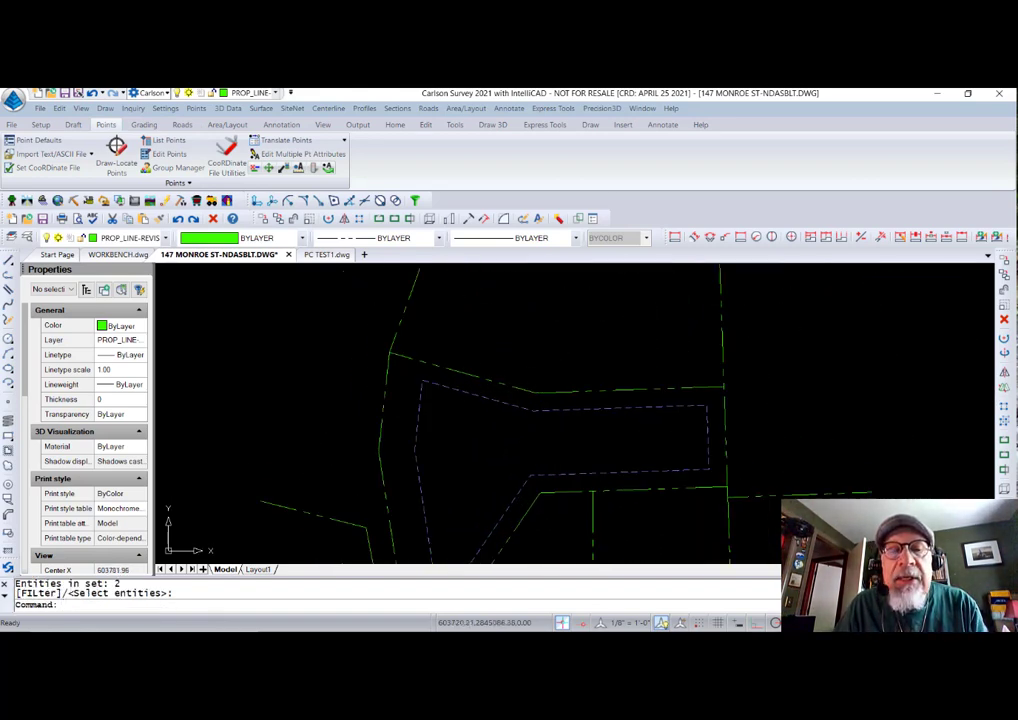
scroll(520, 359, down, 3)
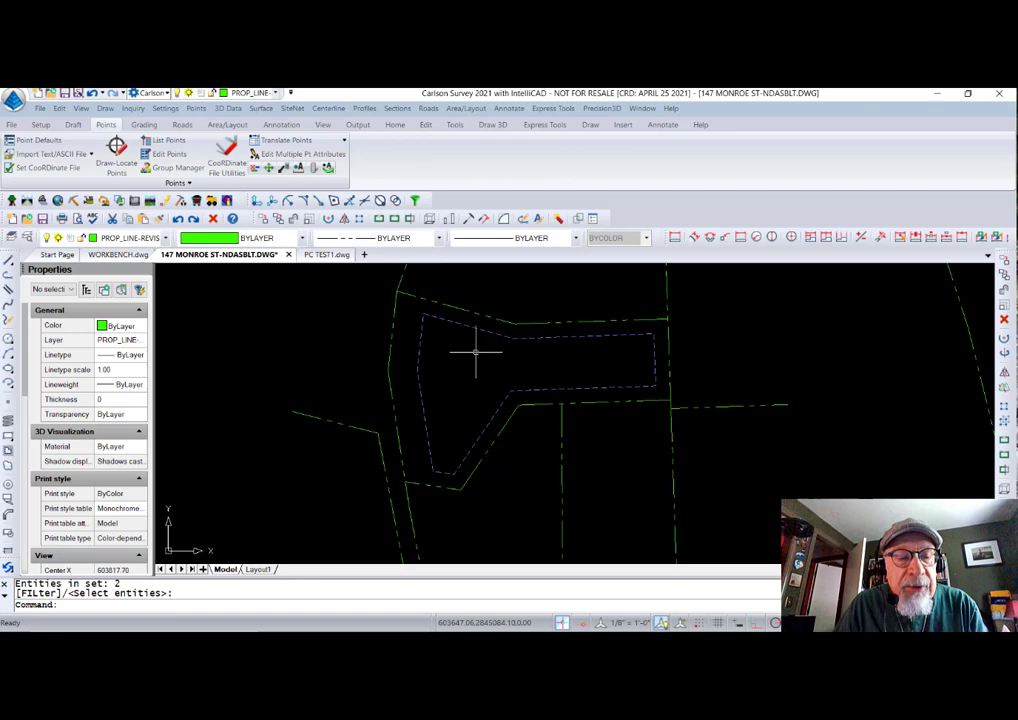
click(435, 337)
click(424, 300)
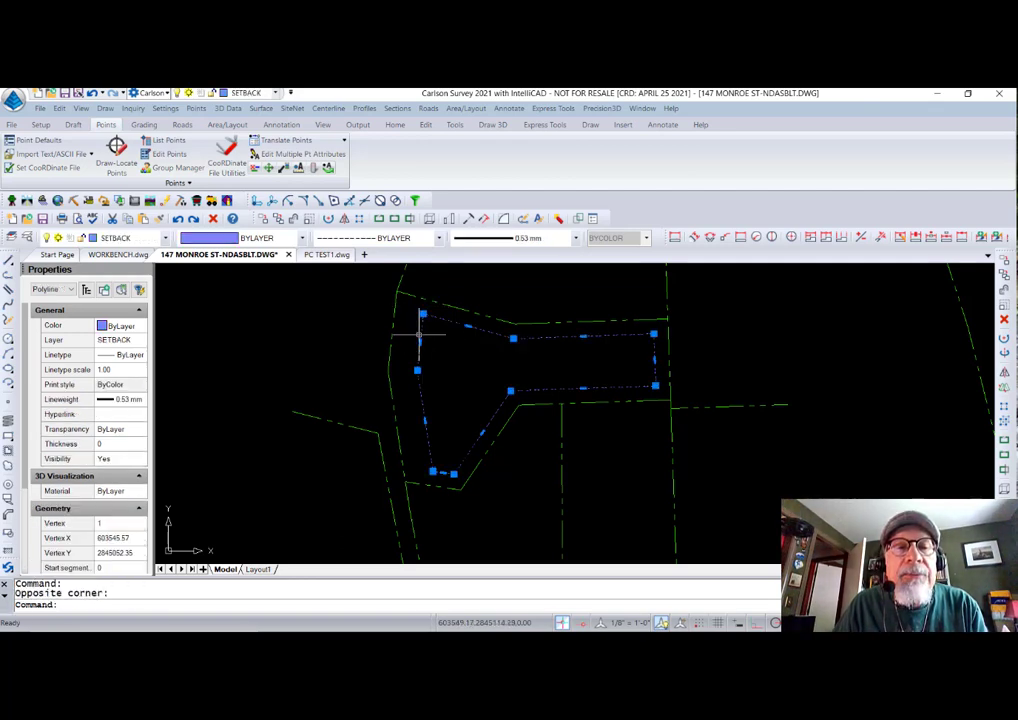
click(422, 308)
right_click(452, 349)
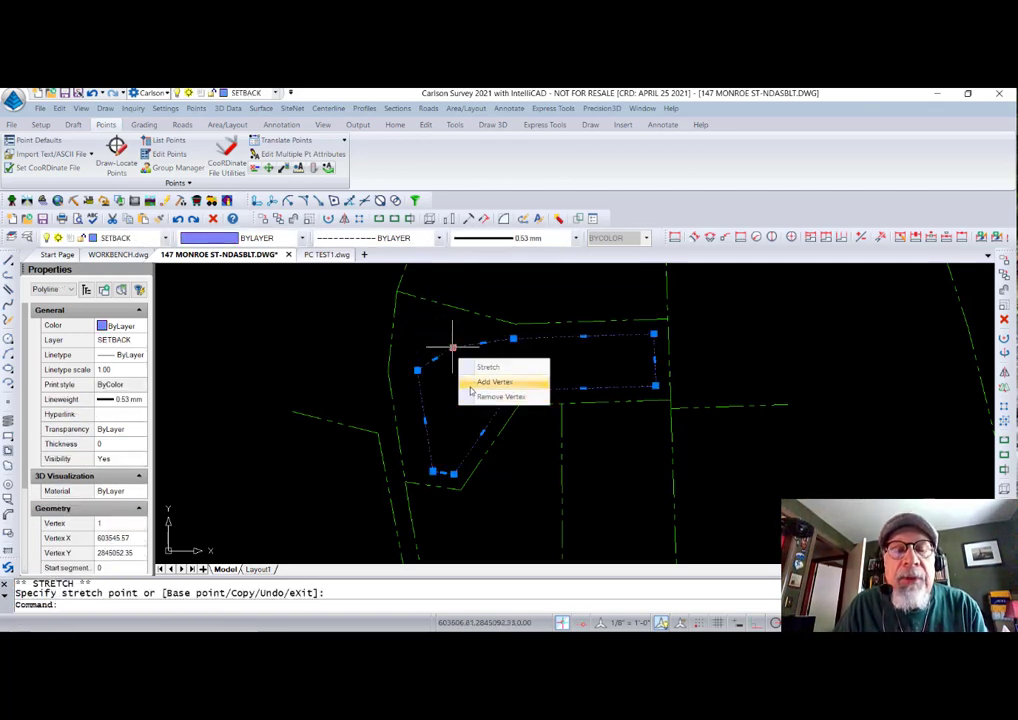
click(488, 364)
key(Escape)
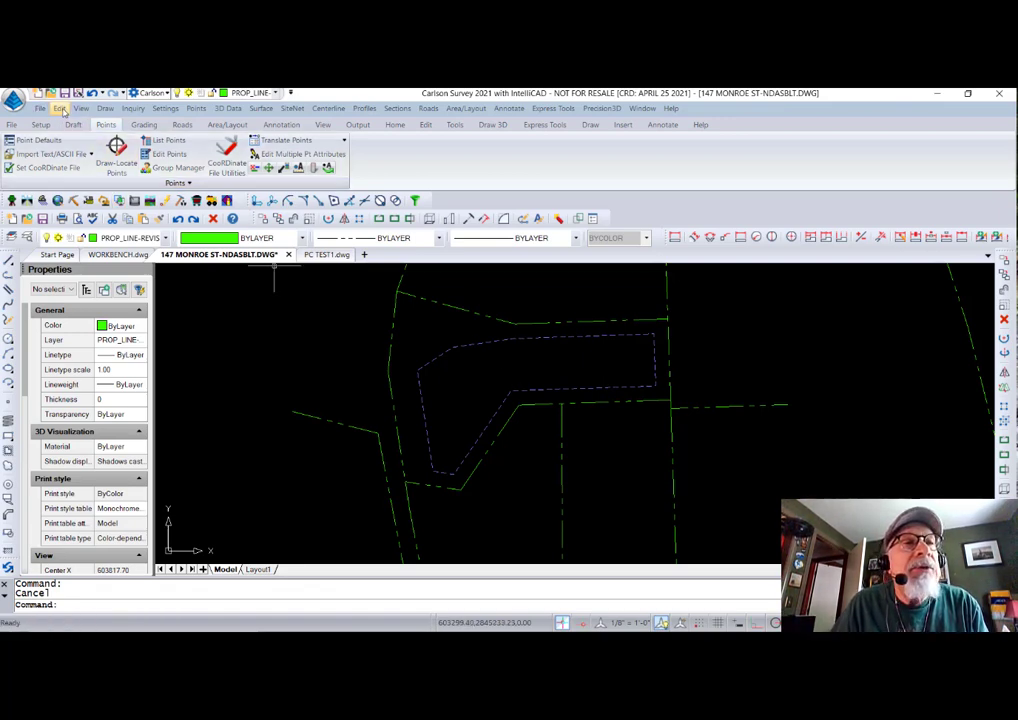
click(81, 108)
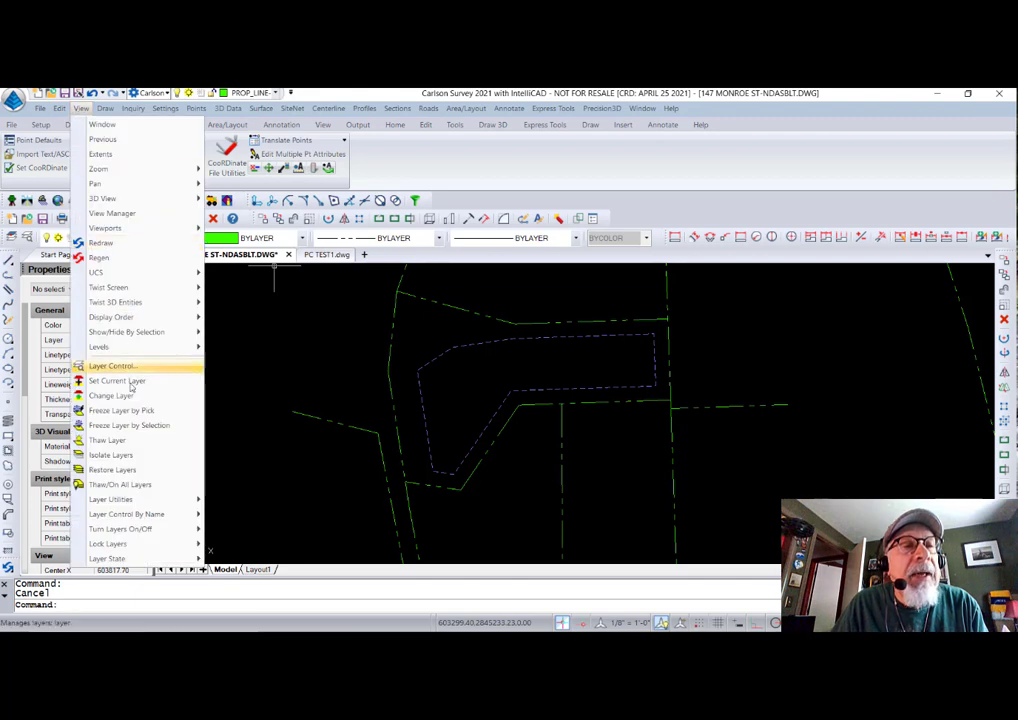
click(112, 470)
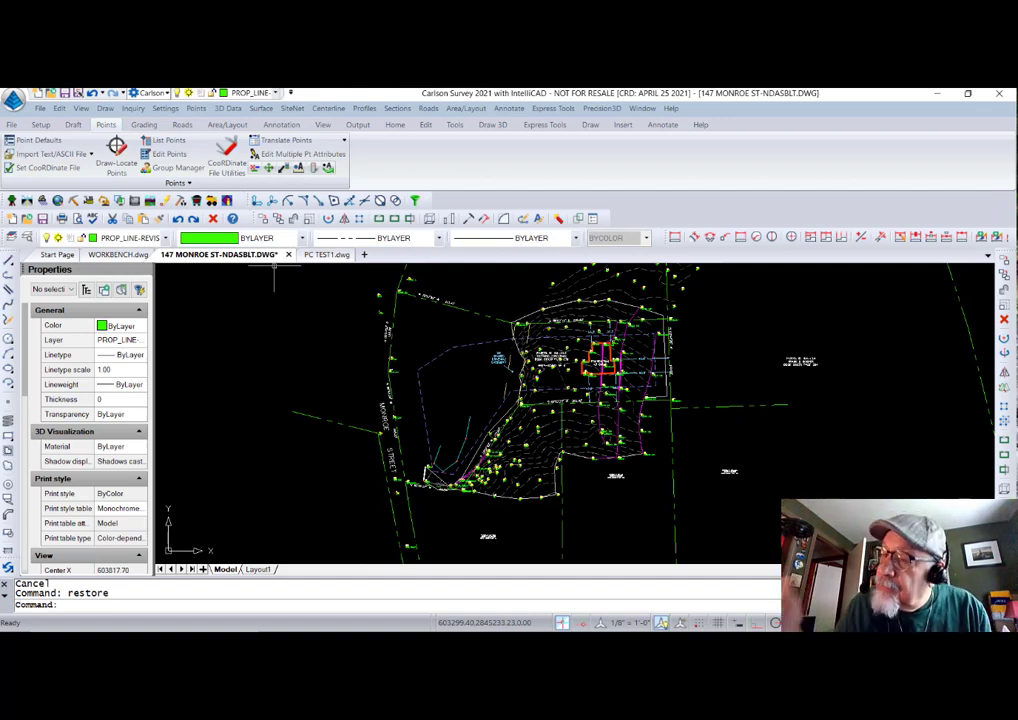
scroll(598, 425, down, 1)
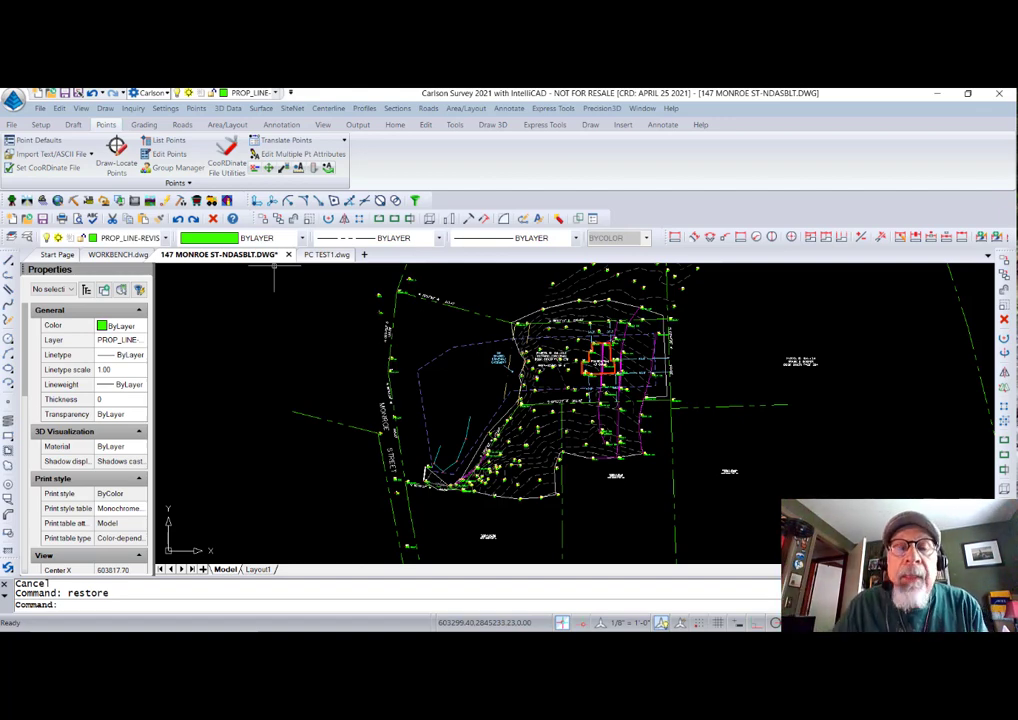
Step: Zoom to extents, then zoom to the main body of survey points
text(z)
key(Return)
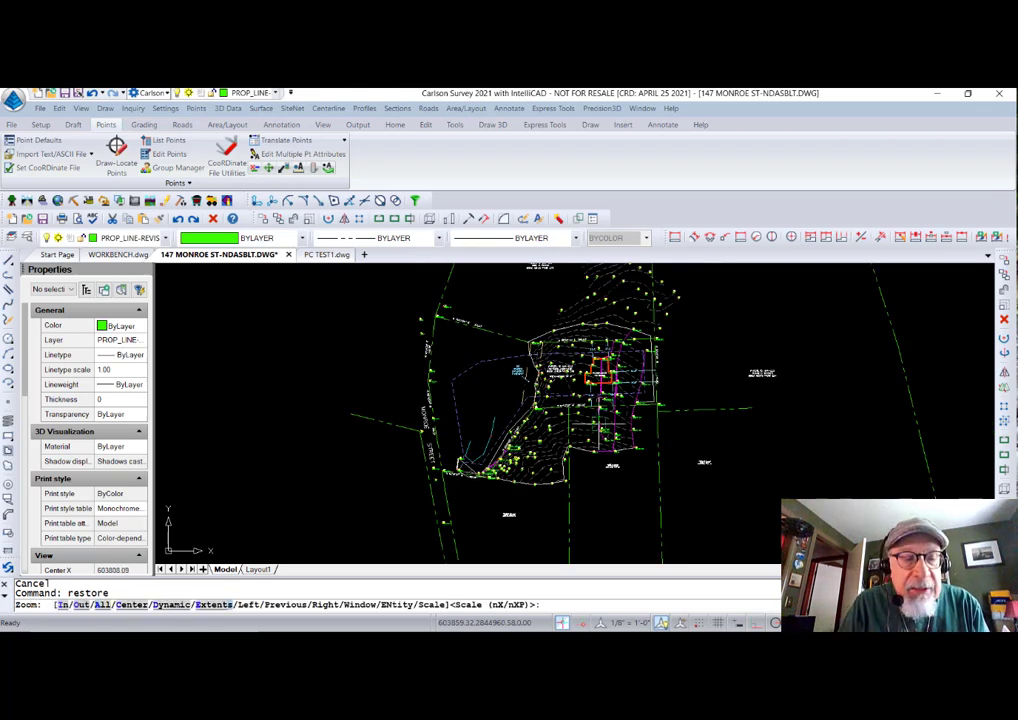
text(e)
key(Return)
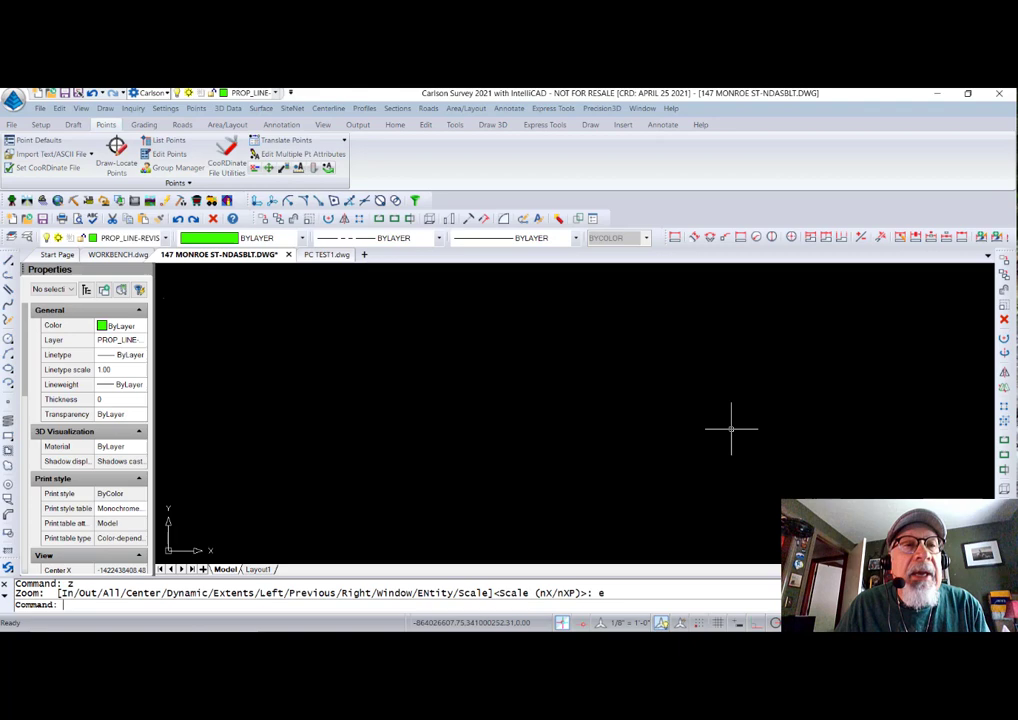
click(81, 108)
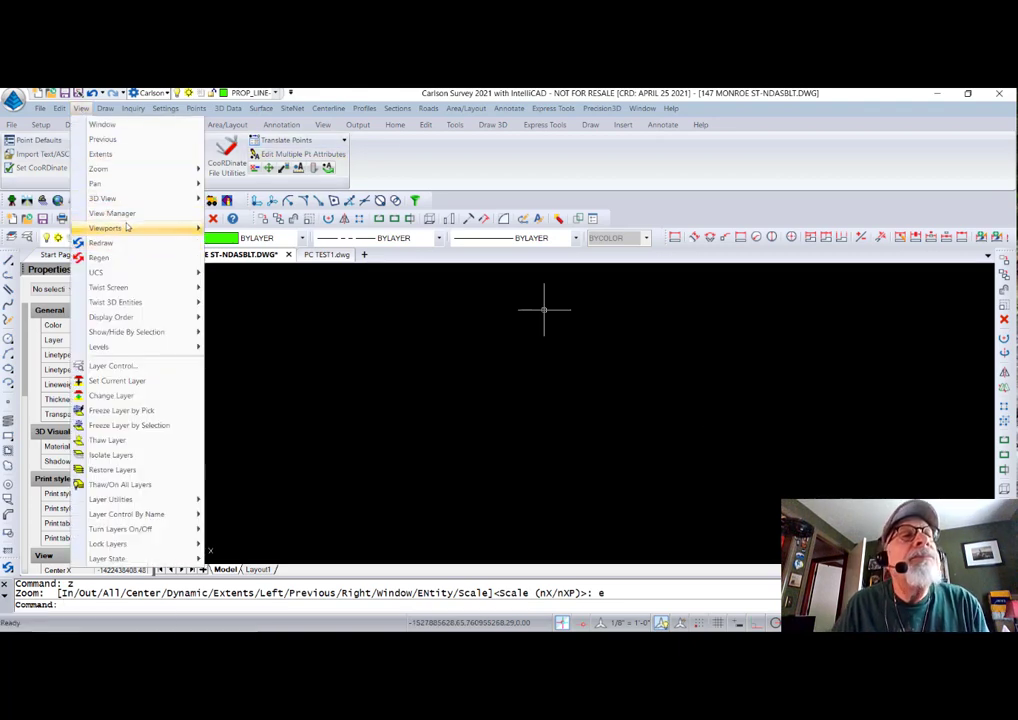
mouse_move(100, 168)
click(195, 211)
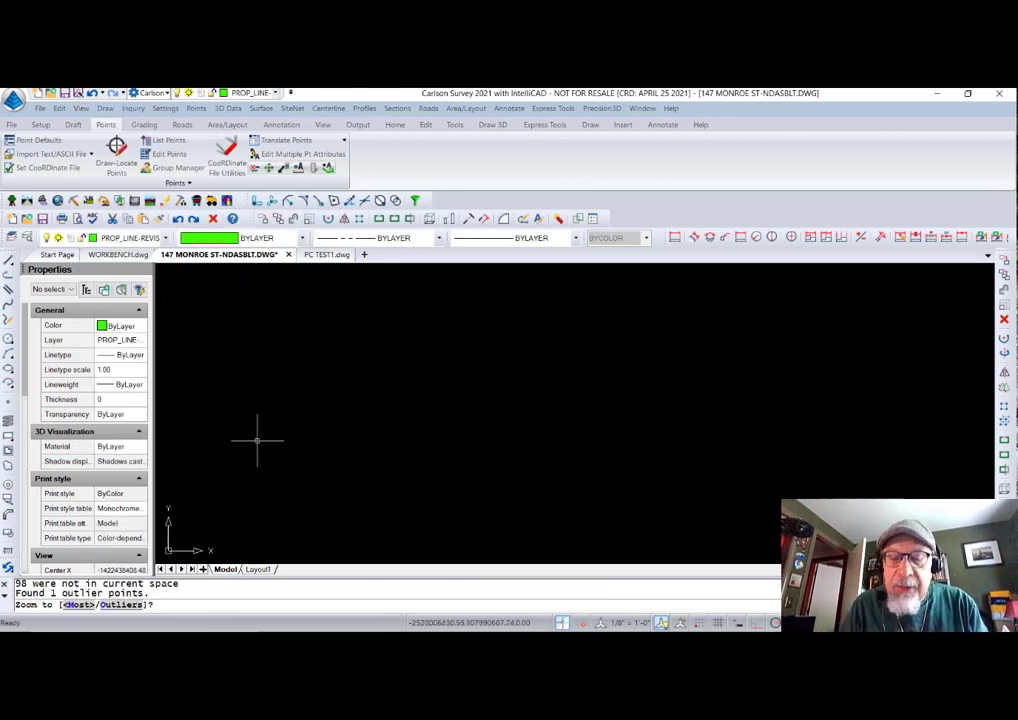
key(Return)
Step: Zoom to the far-off stray text using the Outliers option
scroll(575, 415, down, 2)
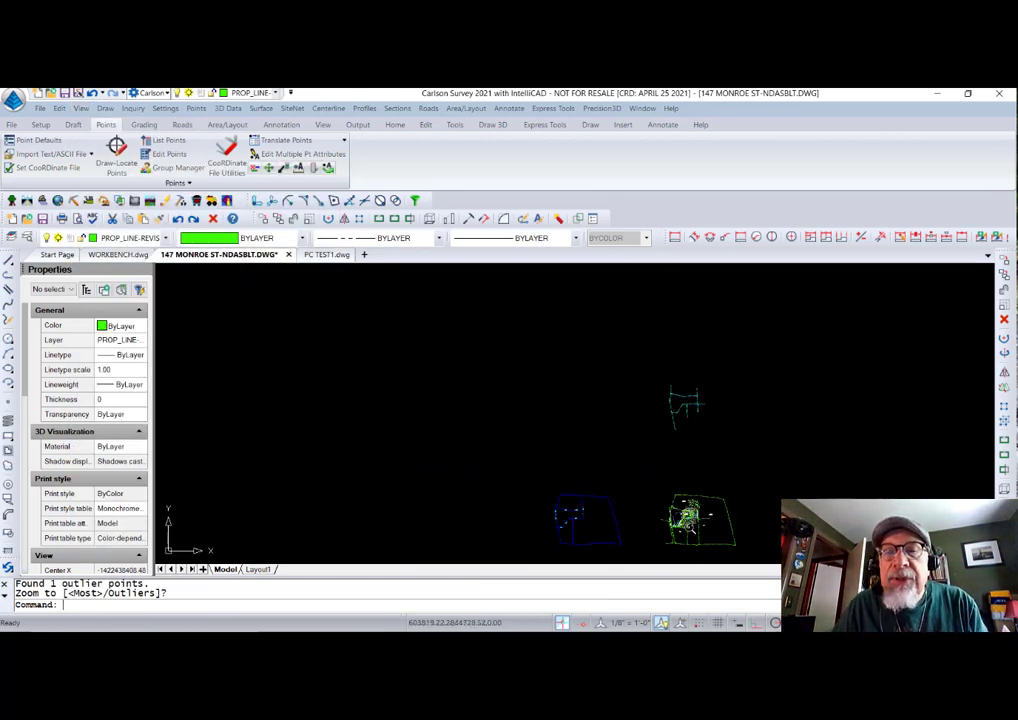
scroll(578, 408, up, 5)
scroll(578, 408, down, 3)
scroll(578, 408, up, 4)
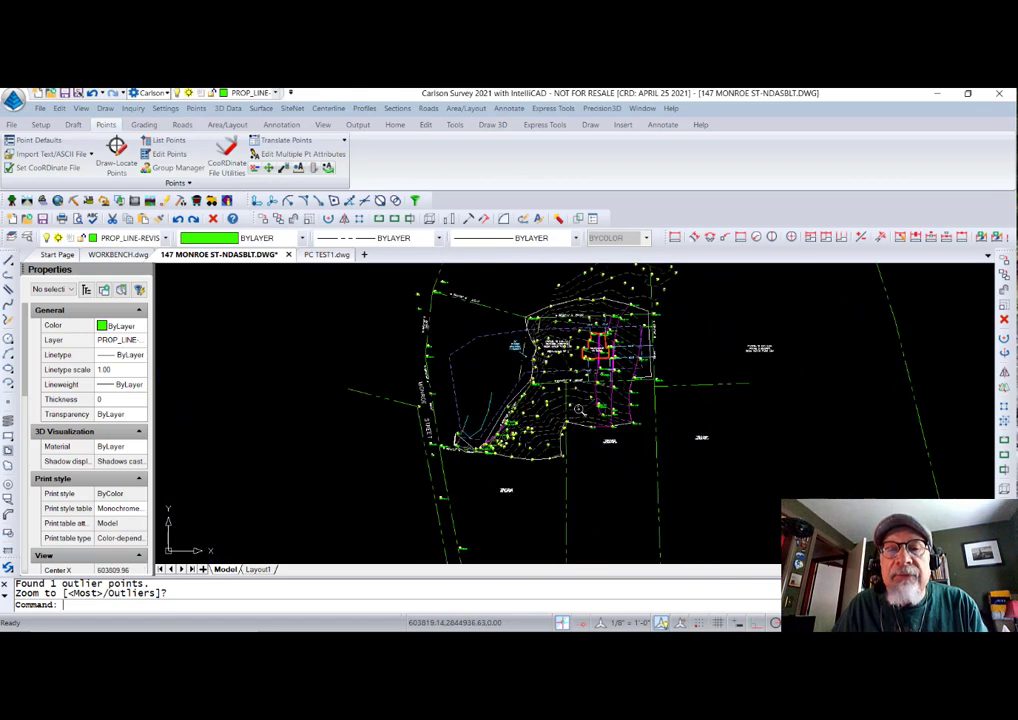
scroll(579, 410, down, 3)
key(Return)
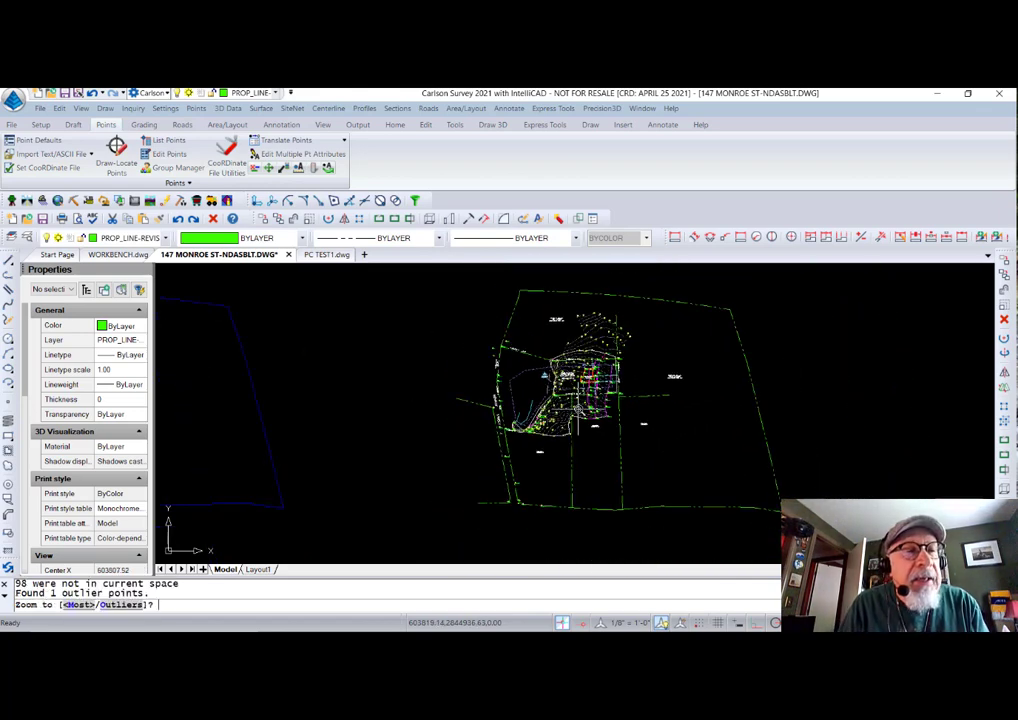
text(o)
key(Return)
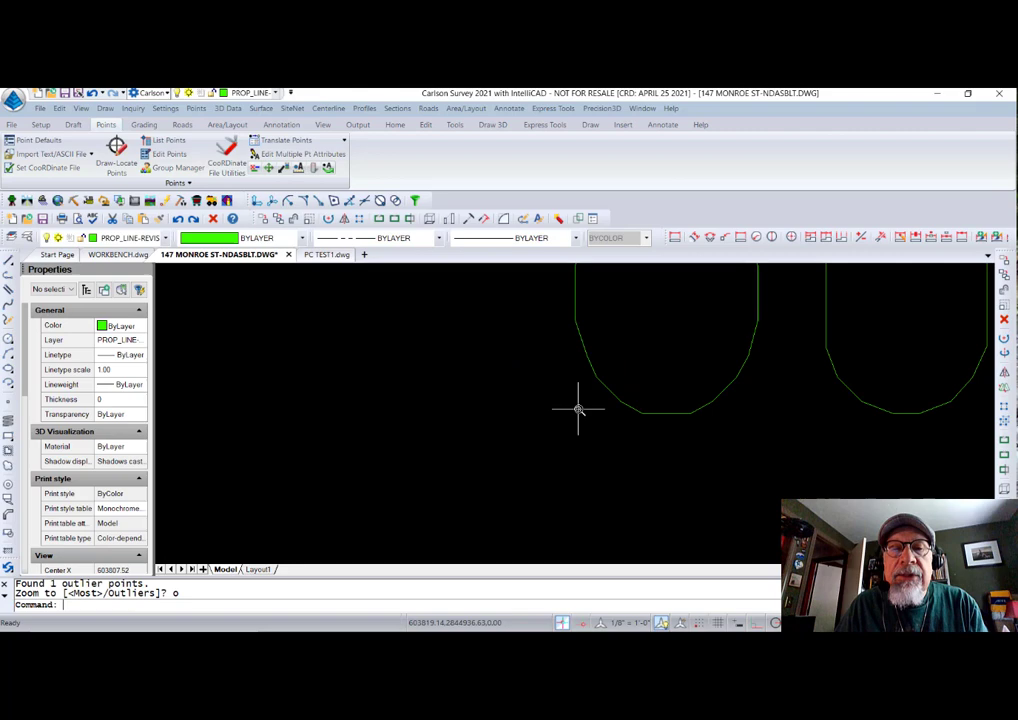
scroll(578, 408, down, 4)
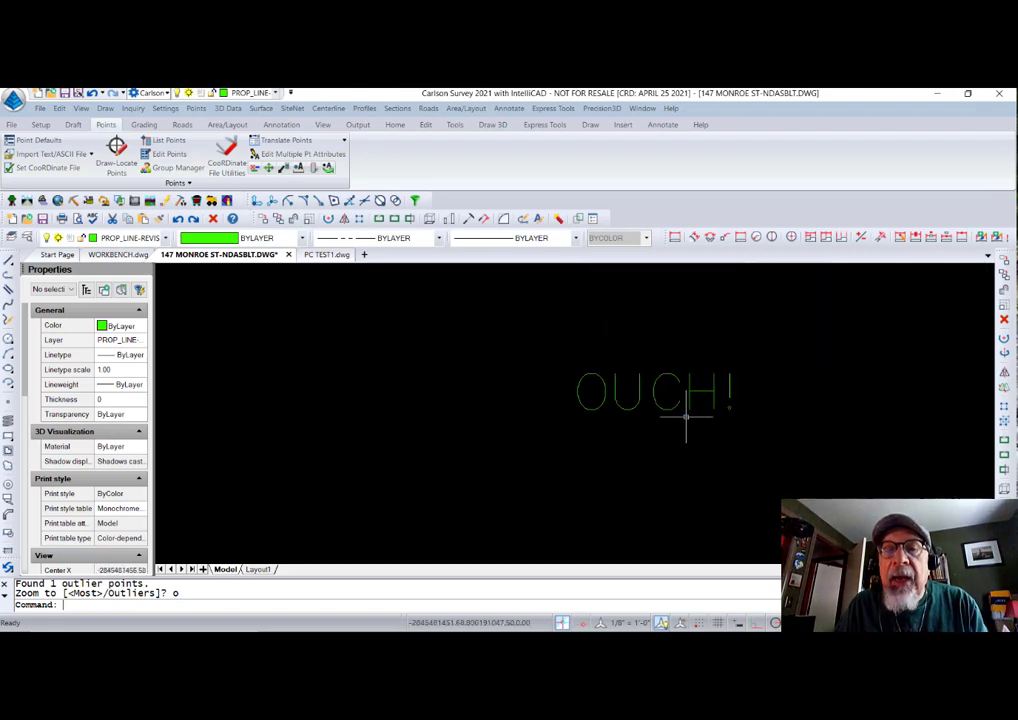
scroll(695, 398, up, 2)
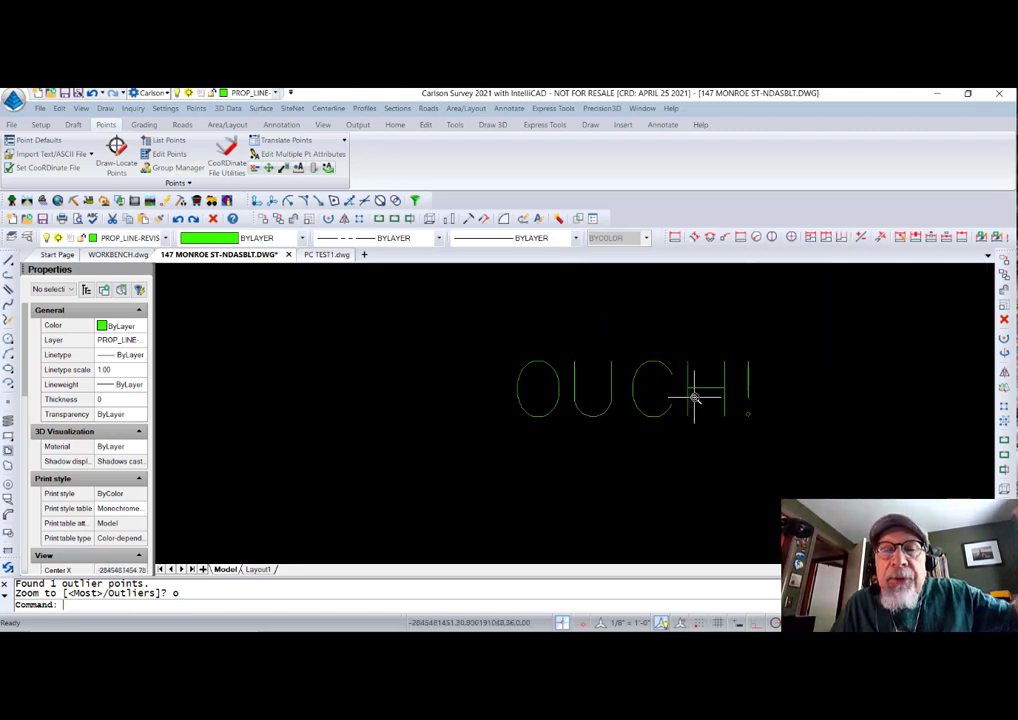
Step: Erase the OUCH! text with a crossing window, then zoom to extents again
text(e)
key(Return)
click(666, 438)
click(570, 364)
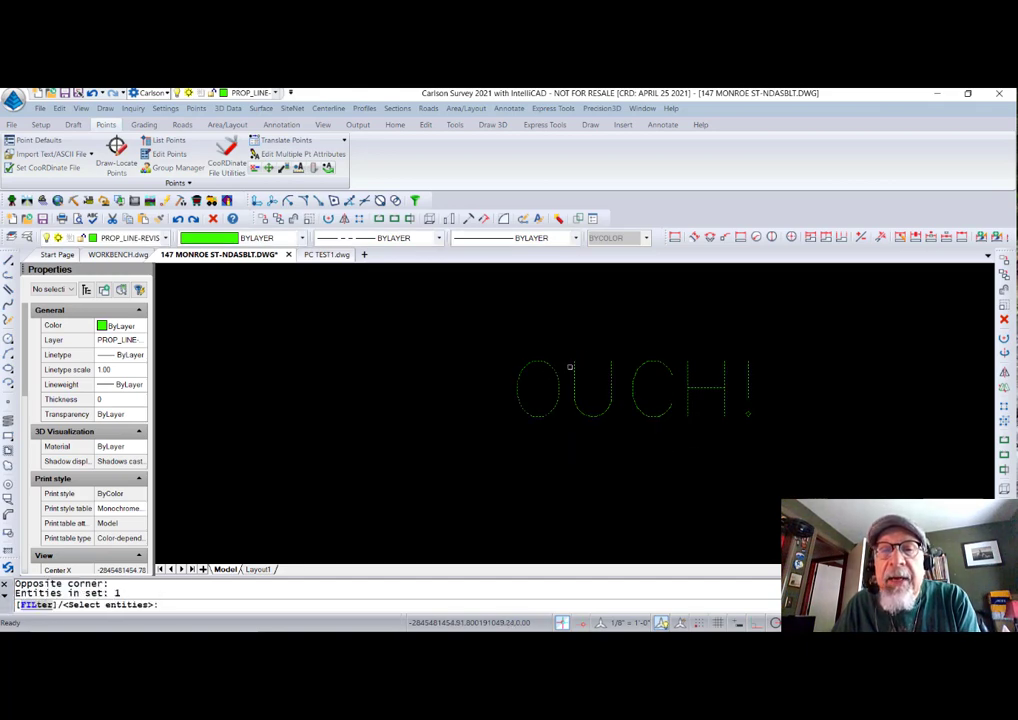
key(Return)
text(z)
key(Return)
text(e)
key(Return)
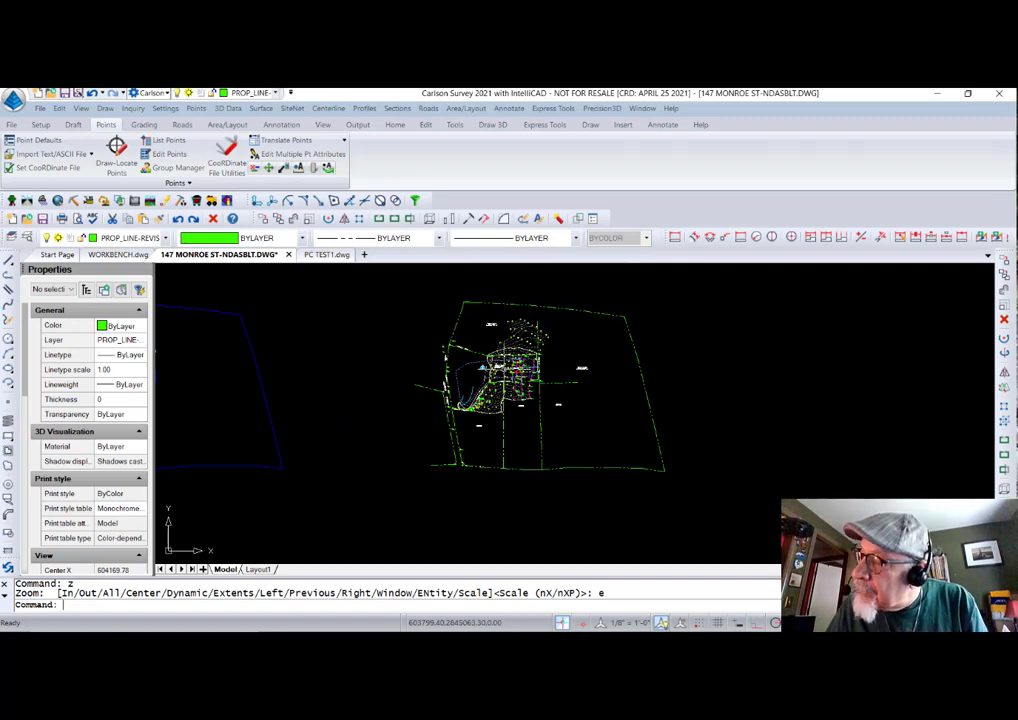
Step: Start Erase by Layer/Type (LDEL) and choose to select layers from the screen
scroll(494, 411, up, 10)
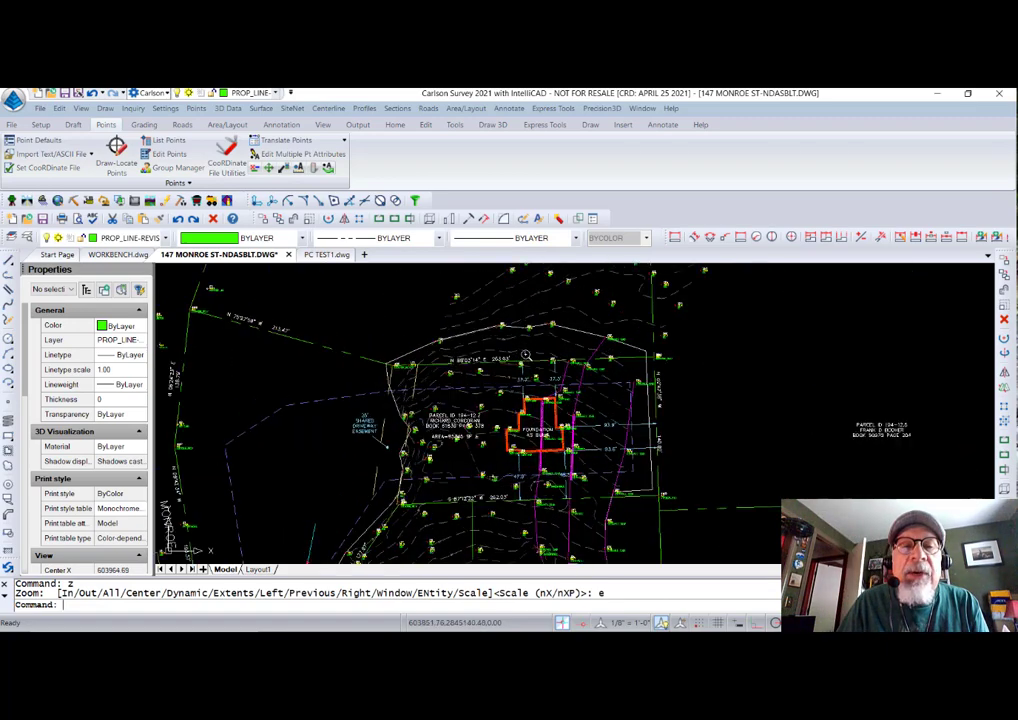
scroll(494, 411, up, 2)
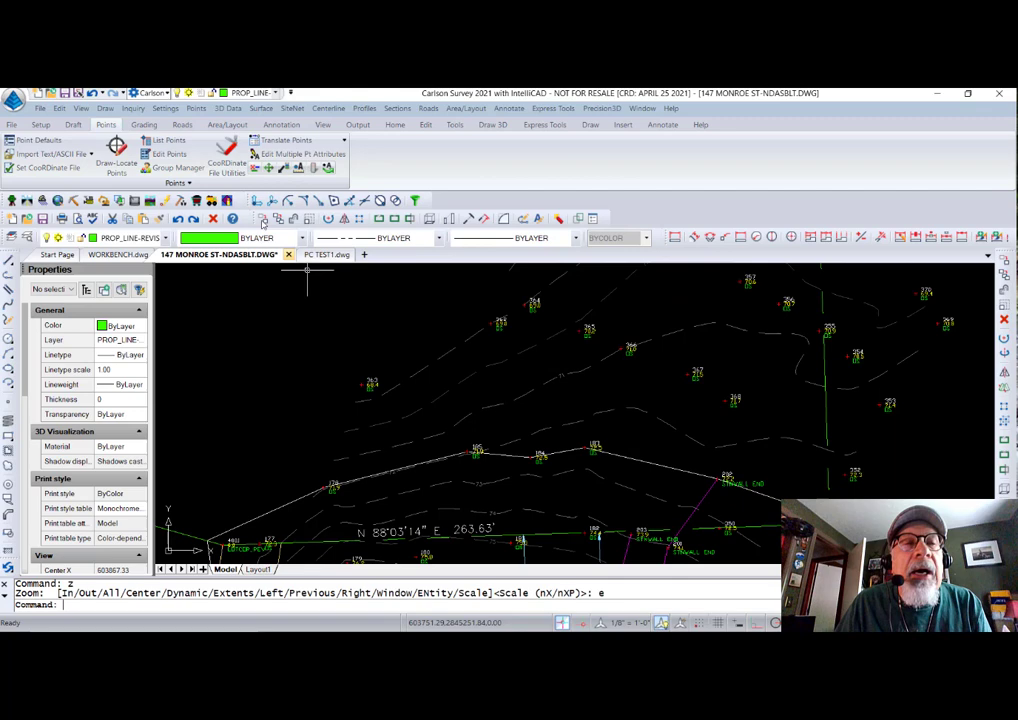
click(60, 108)
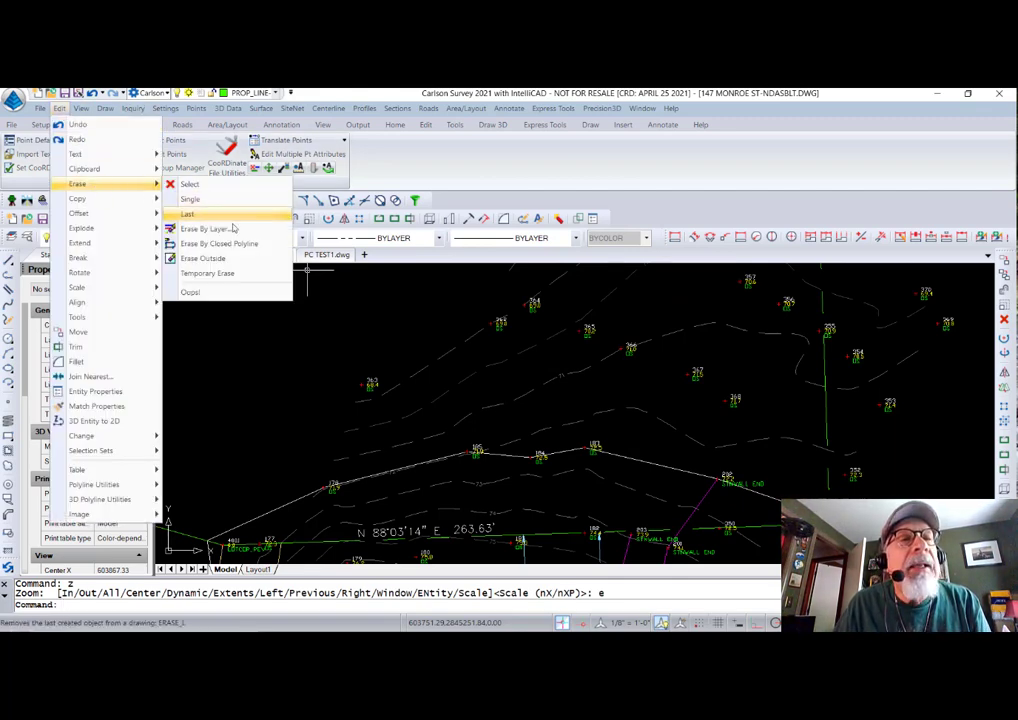
key(Escape)
key(Escape)
text(ldel)
key(Return)
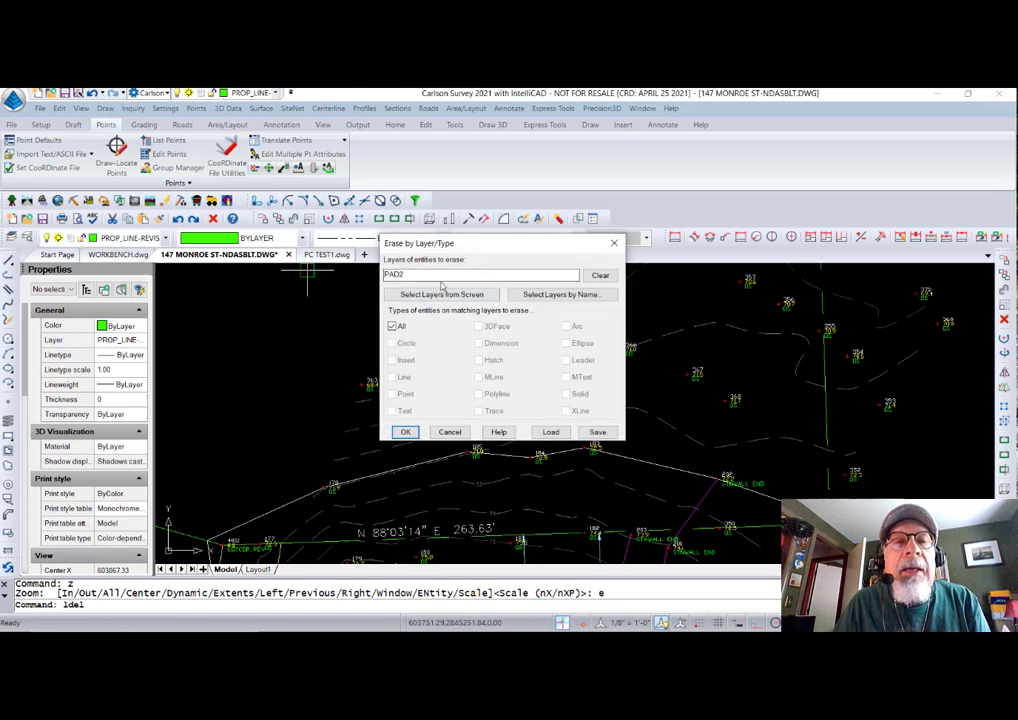
click(445, 294)
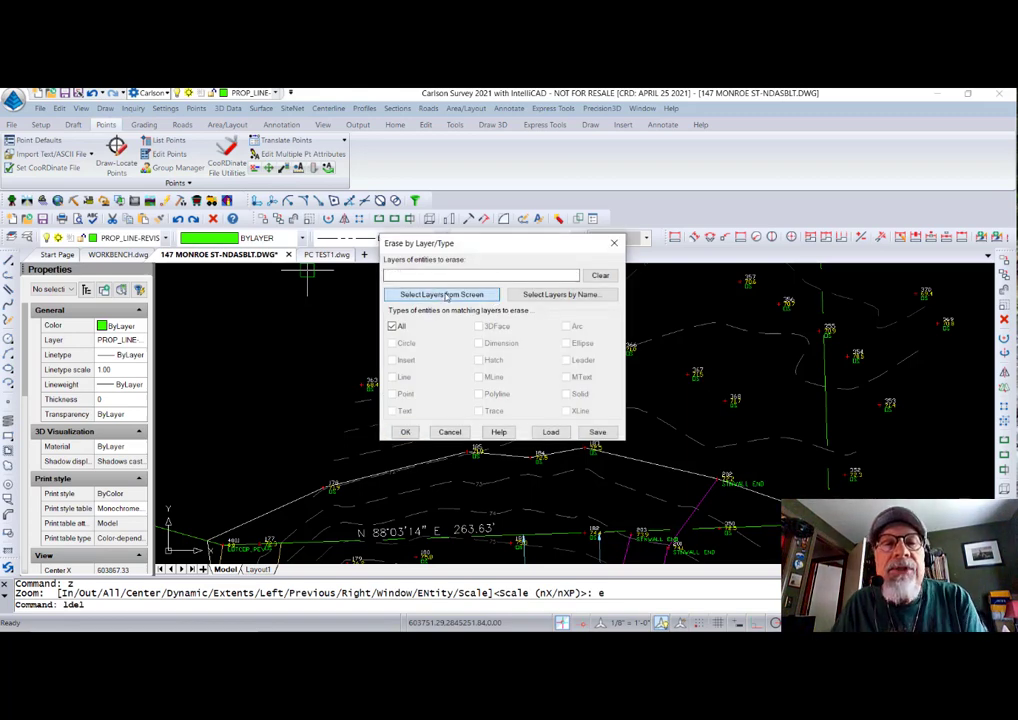
Step: Window-pick the contour objects on CTRSFT, CTR1FT and CTEXT1 and erase all 127 entities
click(588, 373)
click(535, 354)
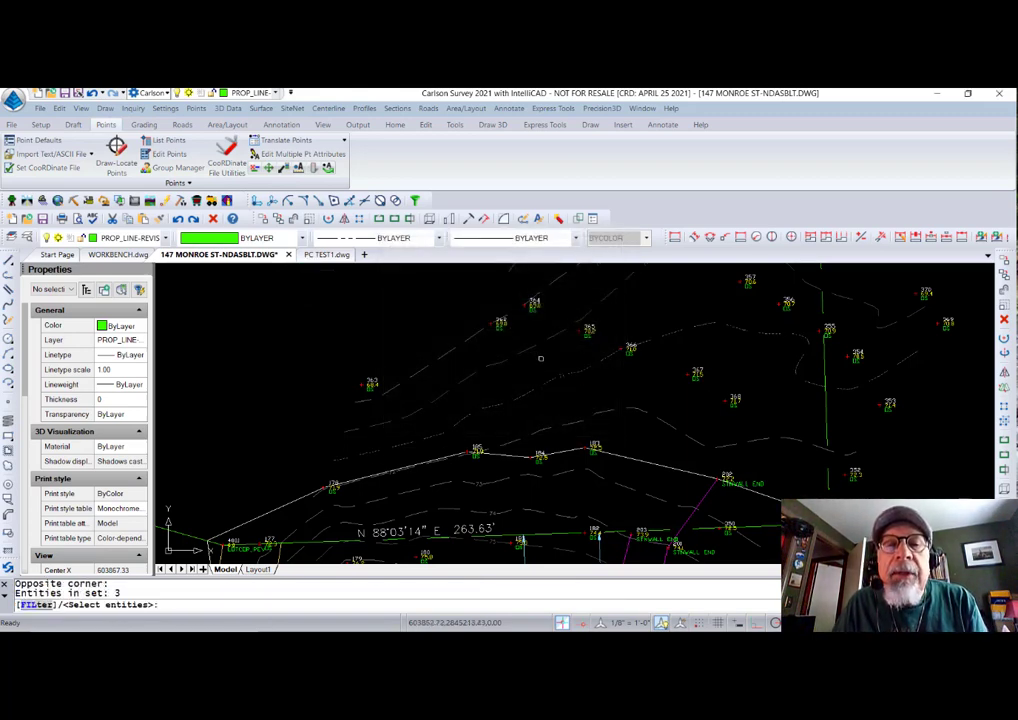
click(538, 357)
click(513, 333)
click(701, 443)
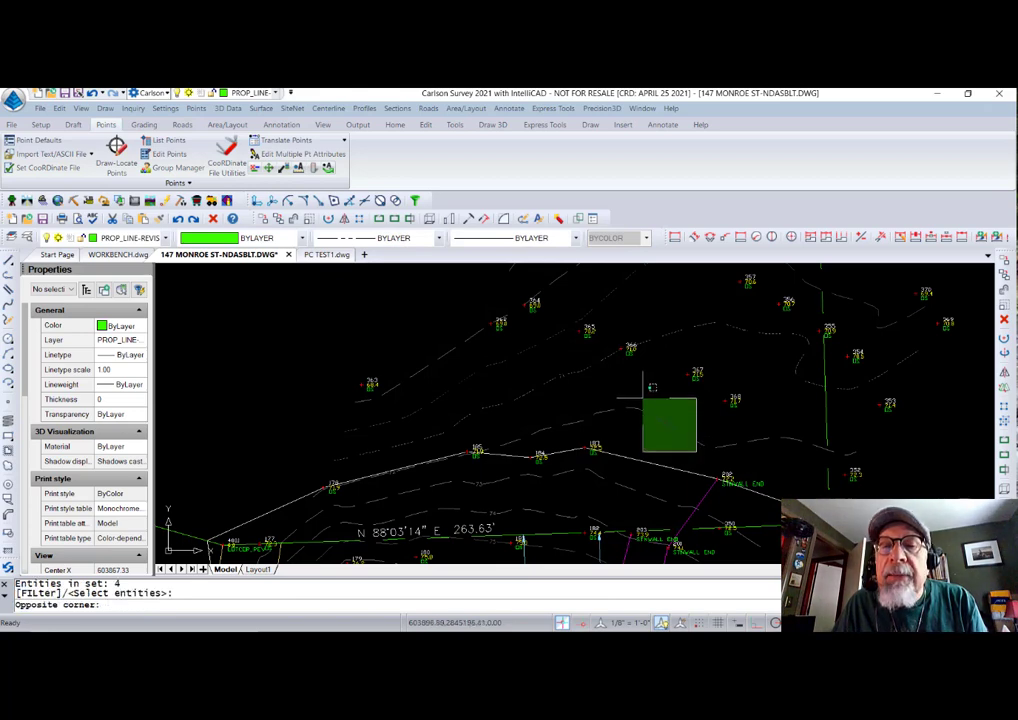
click(643, 397)
key(Return)
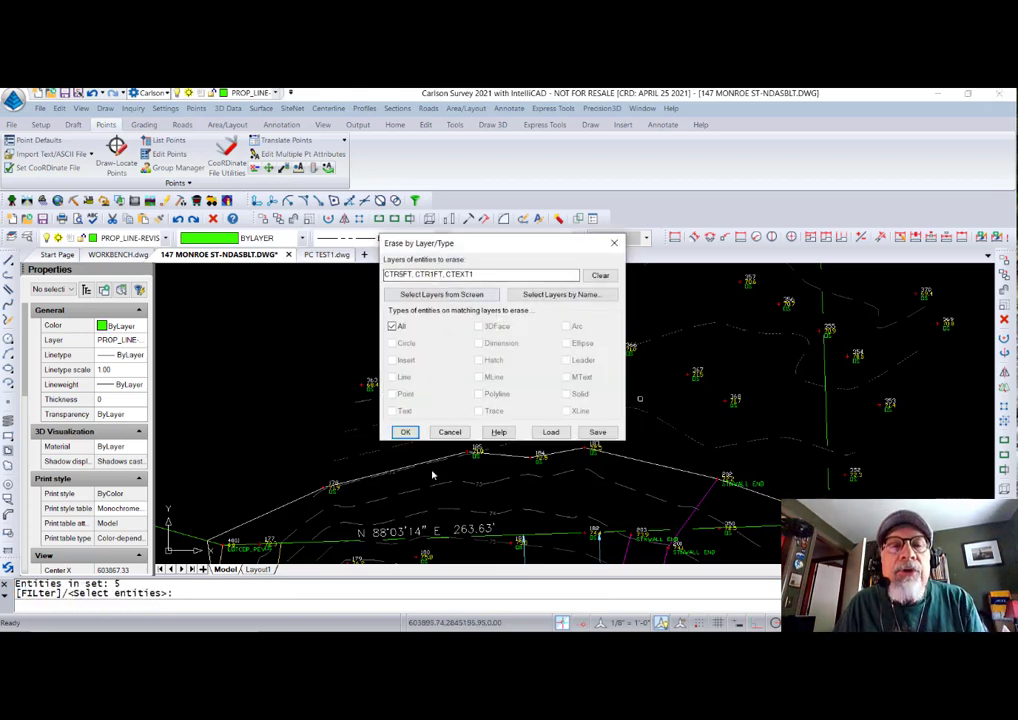
click(405, 432)
scroll(528, 362, down, 5)
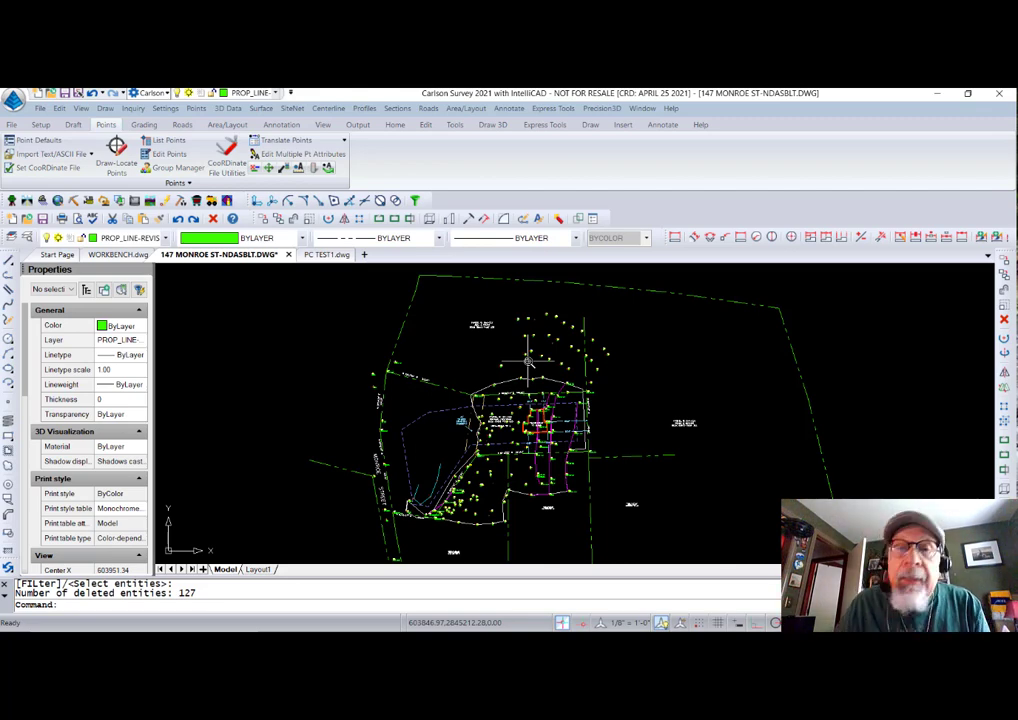
click(103, 108)
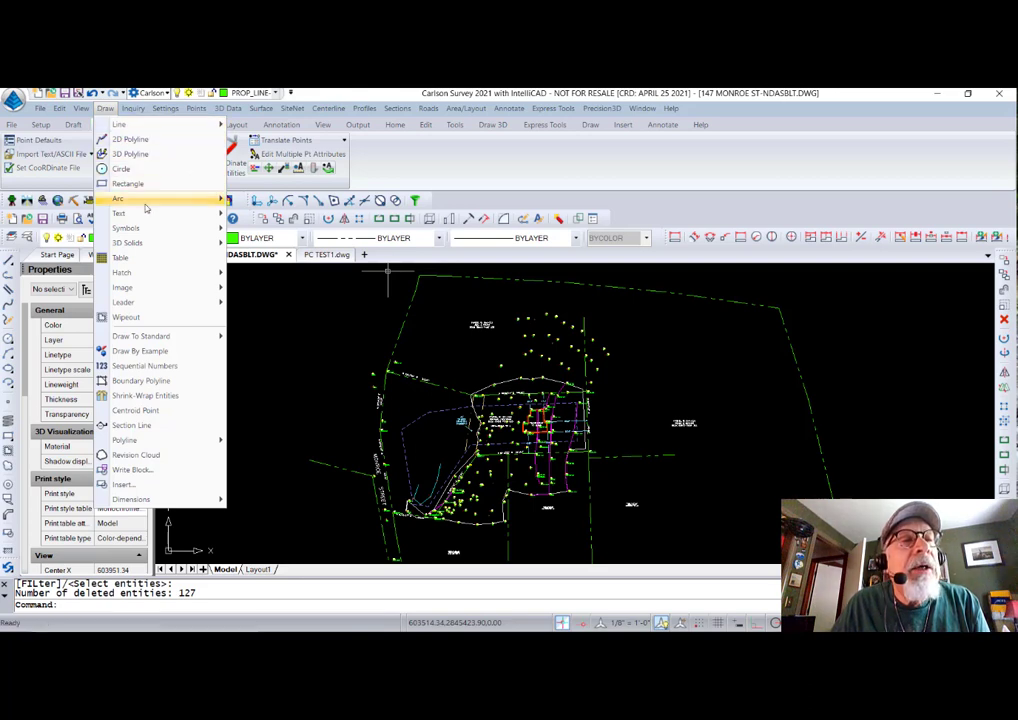
mouse_move(125, 198)
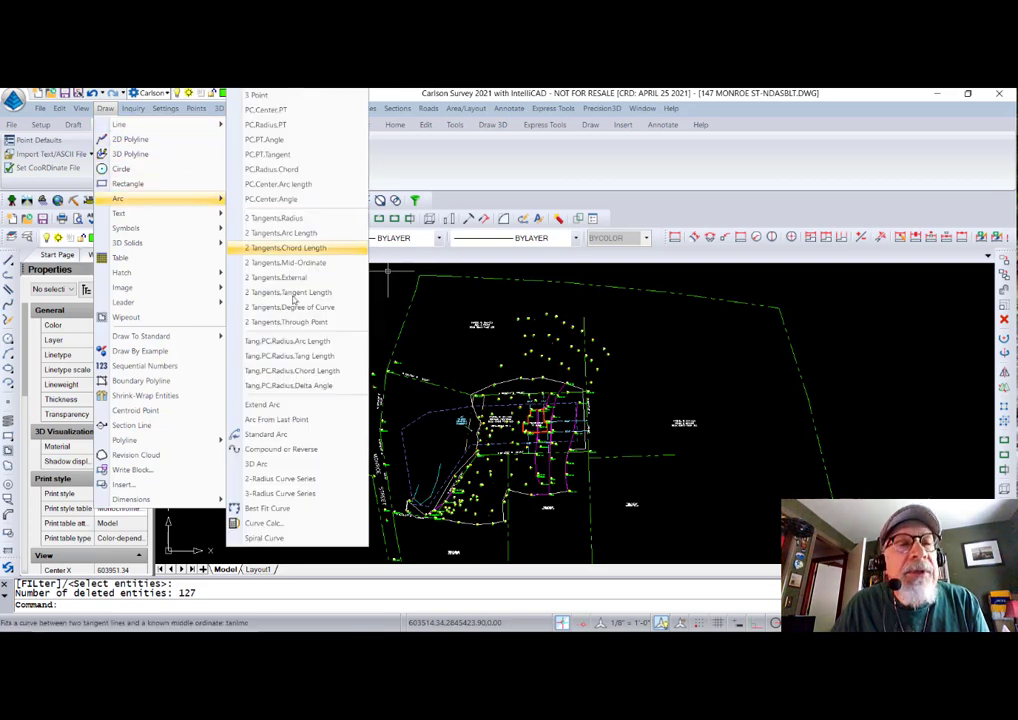
click(263, 523)
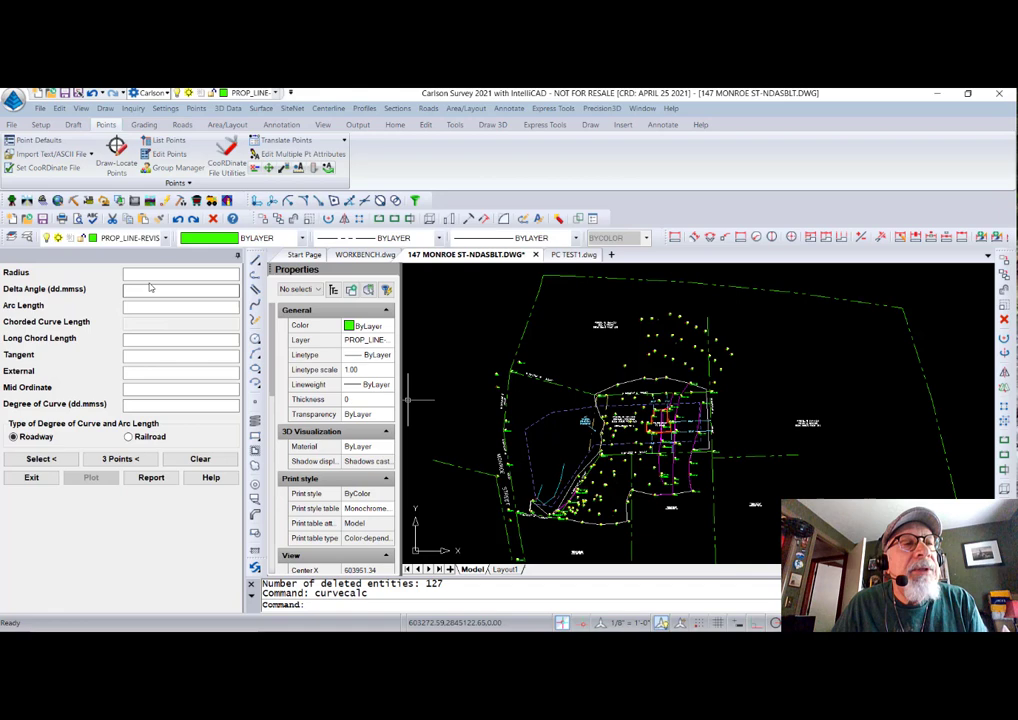
click(150, 272)
text(5)
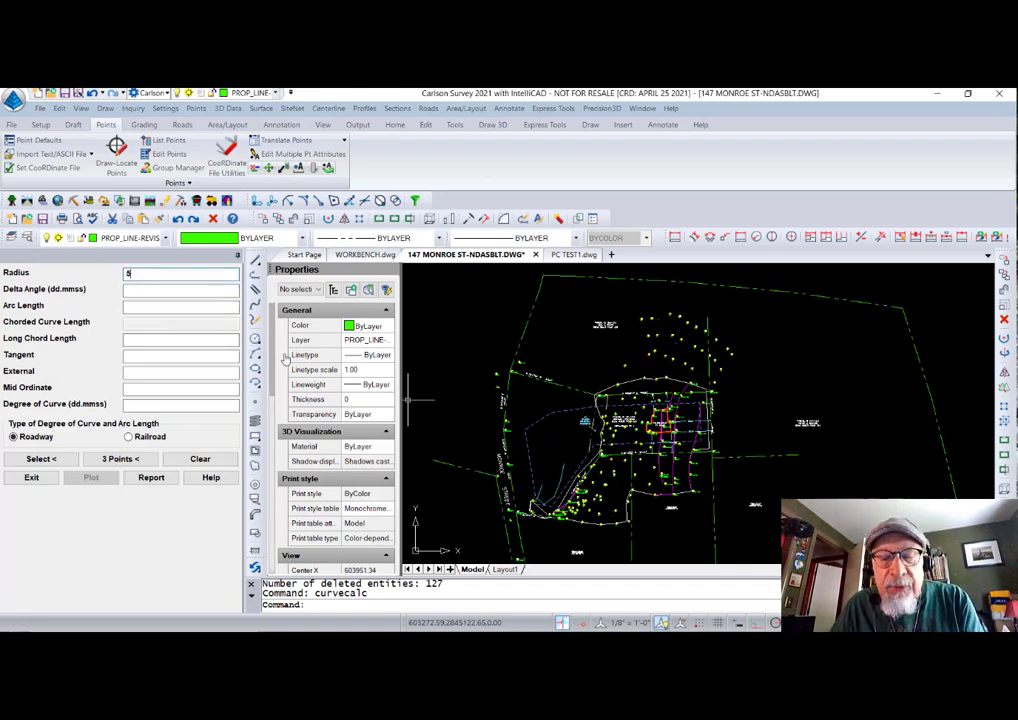
text(0)
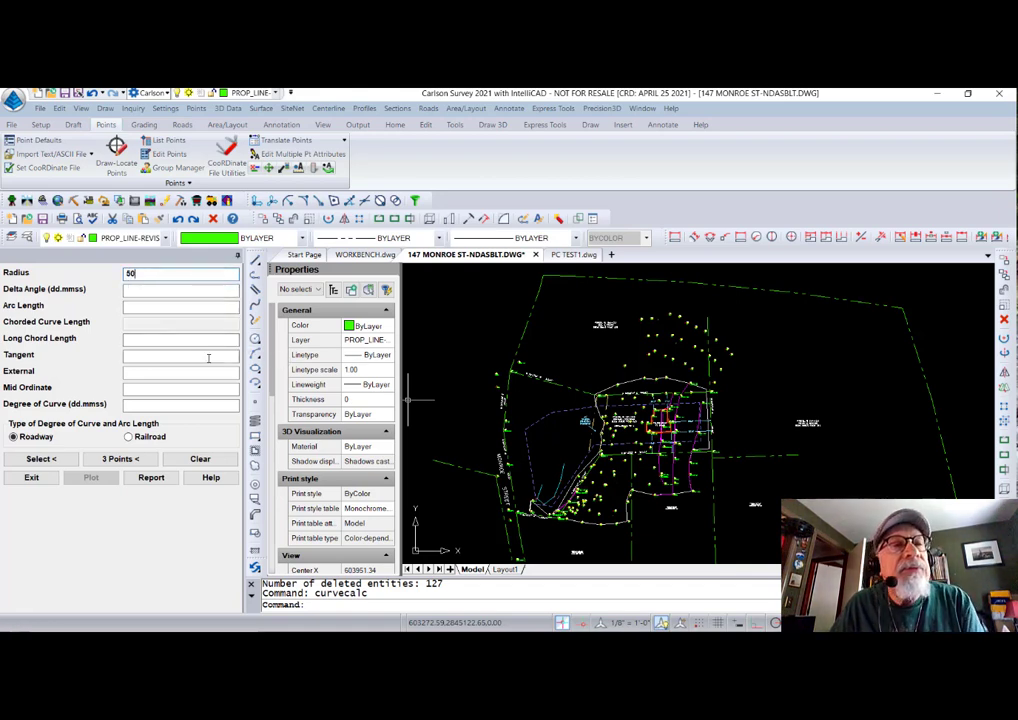
click(143, 340)
text(67)
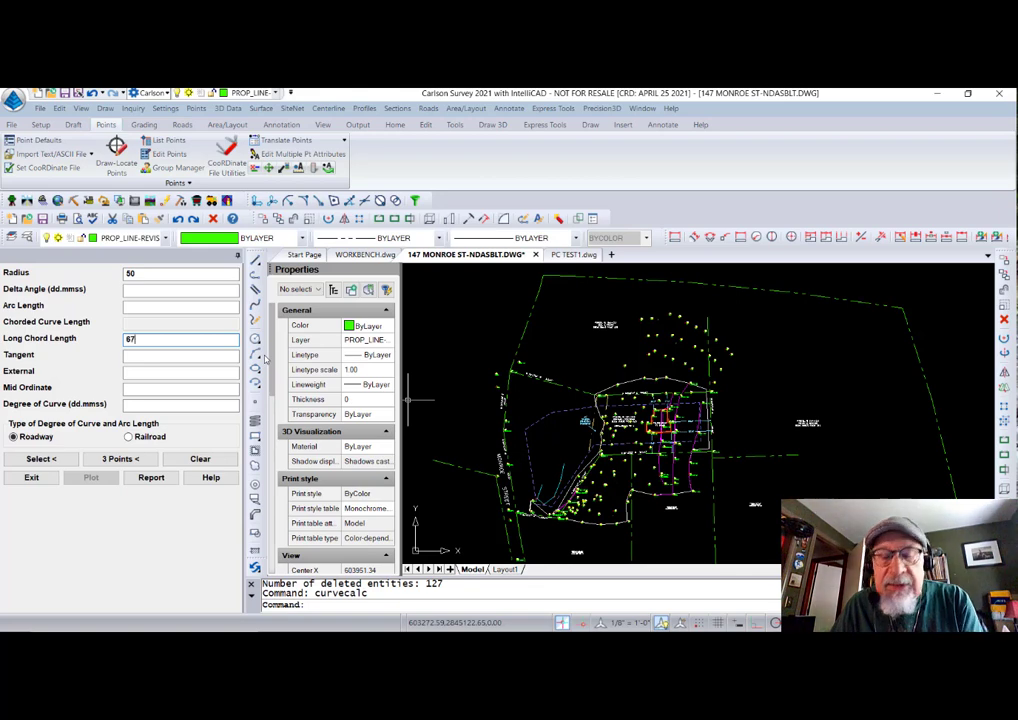
key(Return)
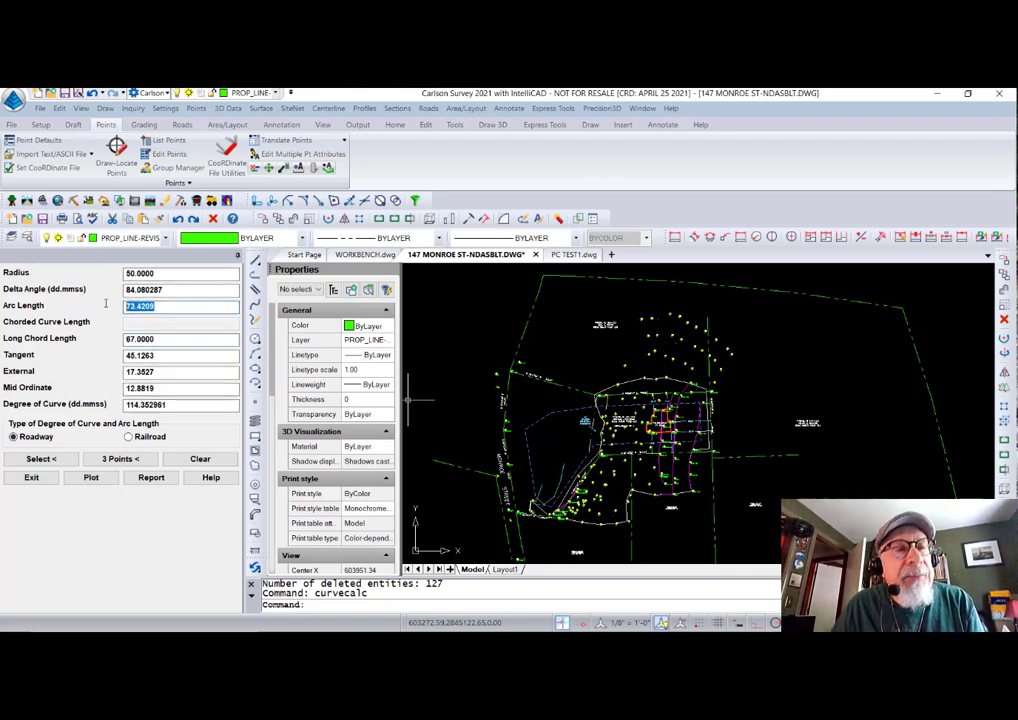
text(70)
key(Return)
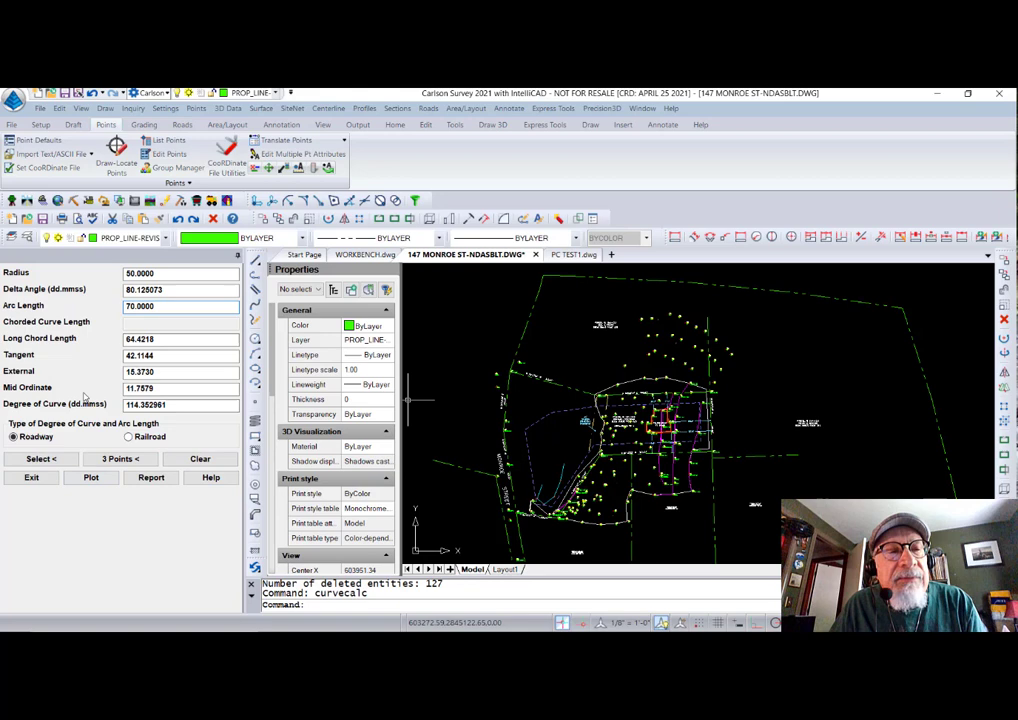
click(52, 482)
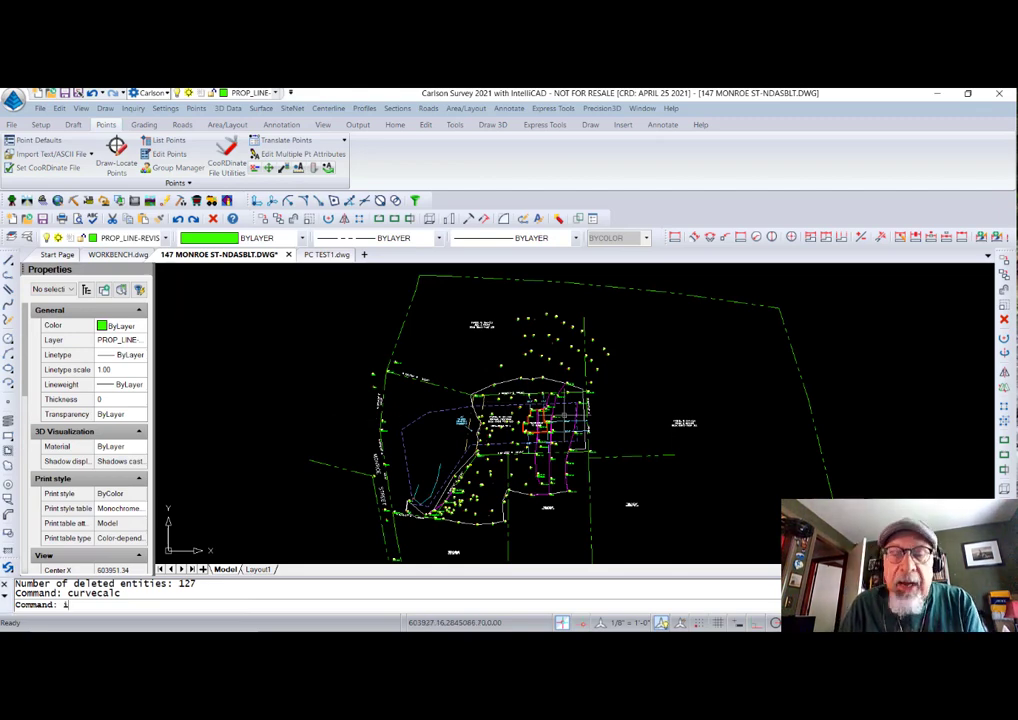
Step: Start an inverse bearing and distance from point 369
text(i)
key(Return)
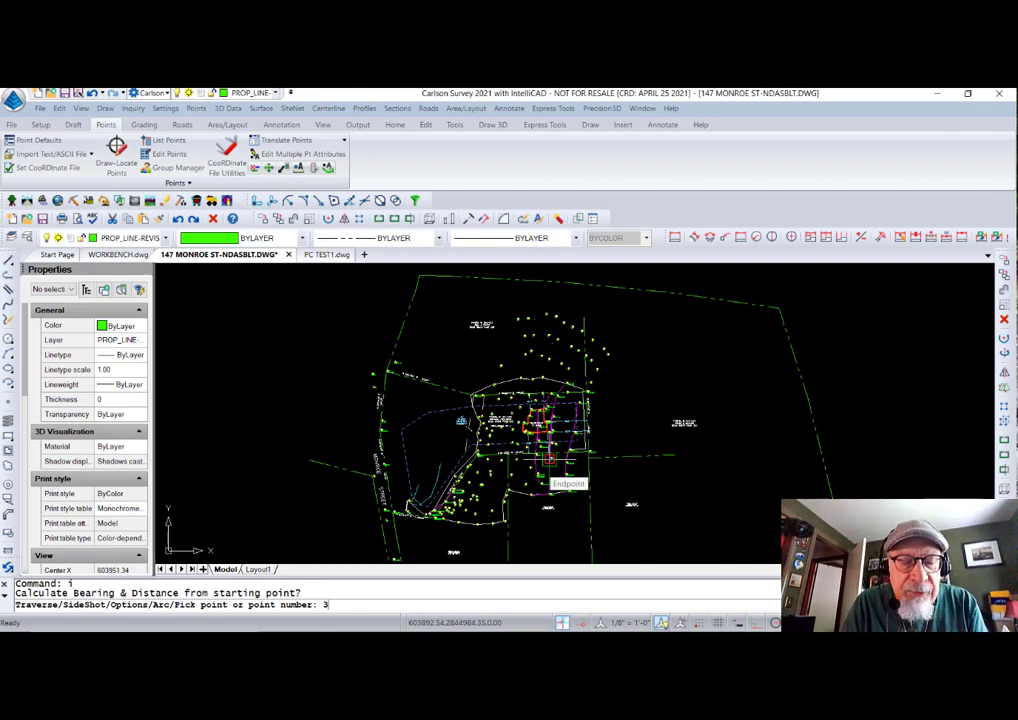
key(Return)
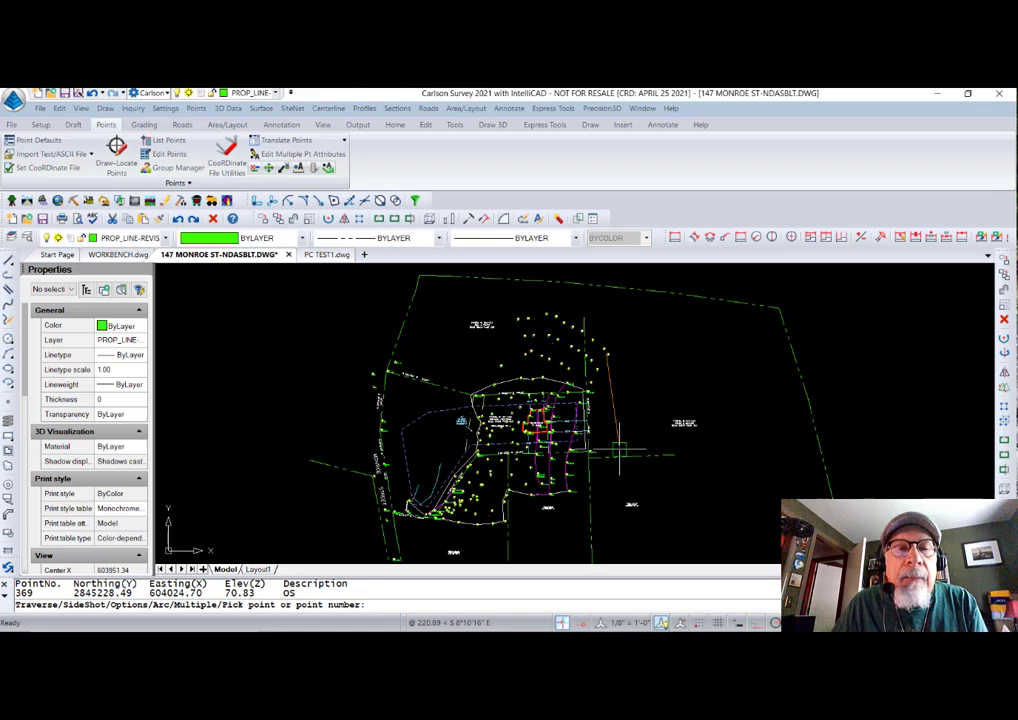
scroll(648, 375, up, 5)
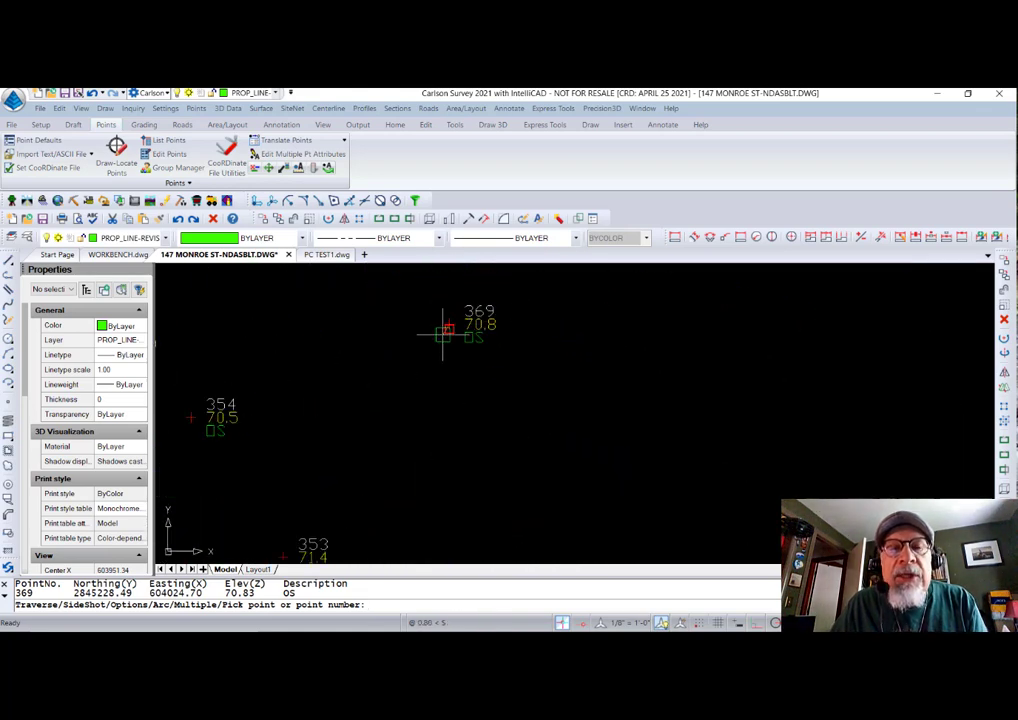
scroll(585, 350, down, 10)
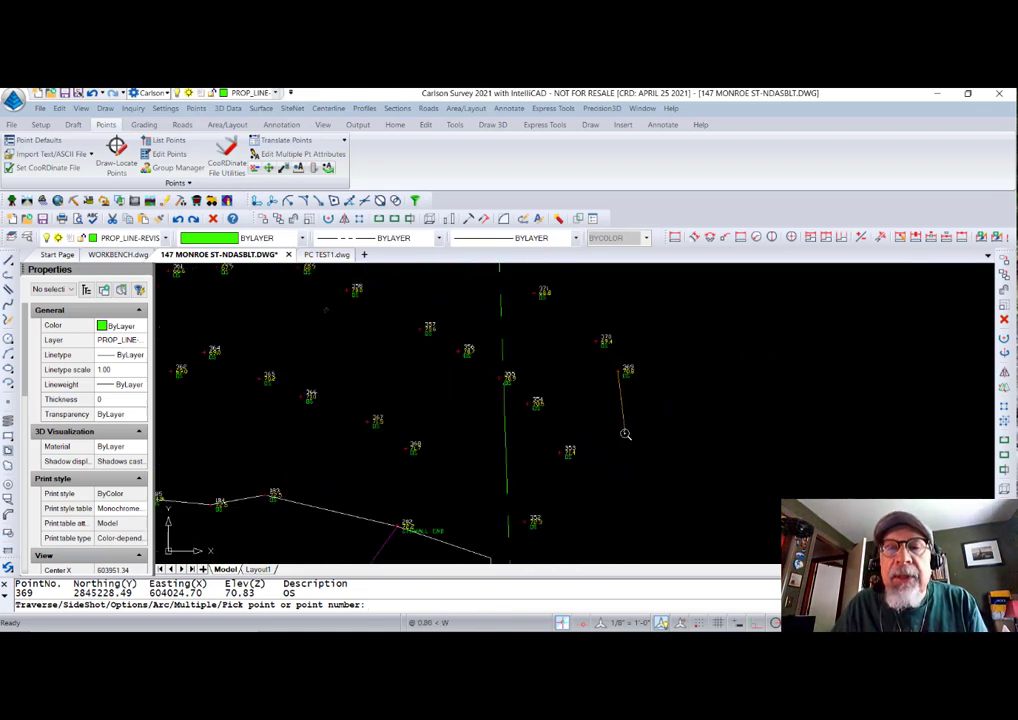
scroll(625, 418, up, 4)
scroll(600, 416, down, 6)
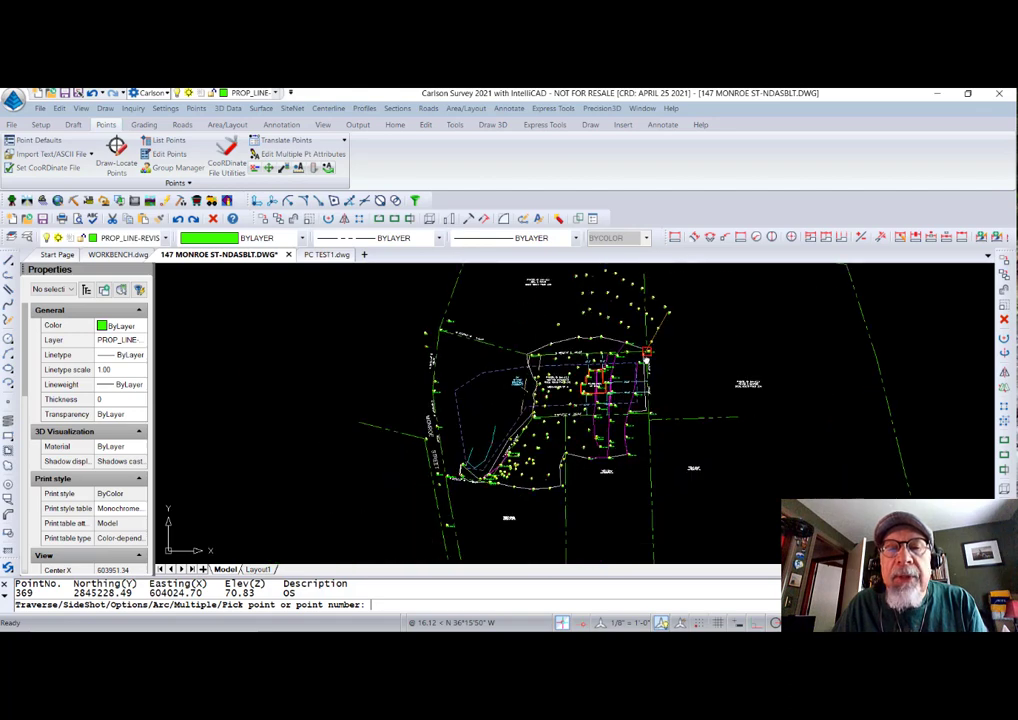
scroll(620, 418, up, 6)
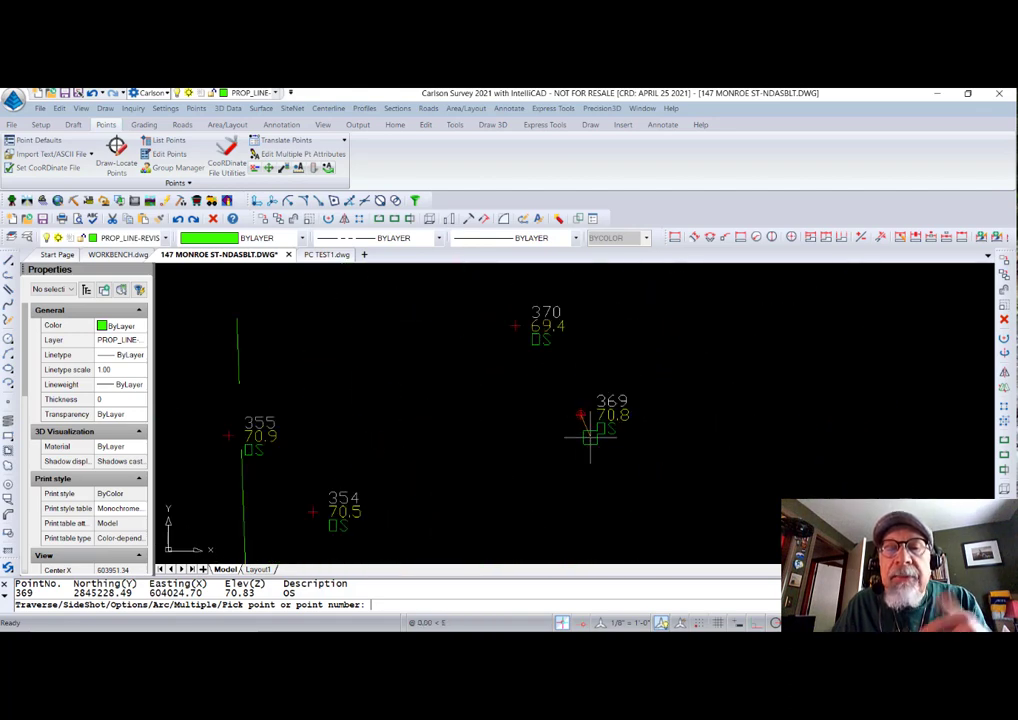
scroll(597, 425, down, 5)
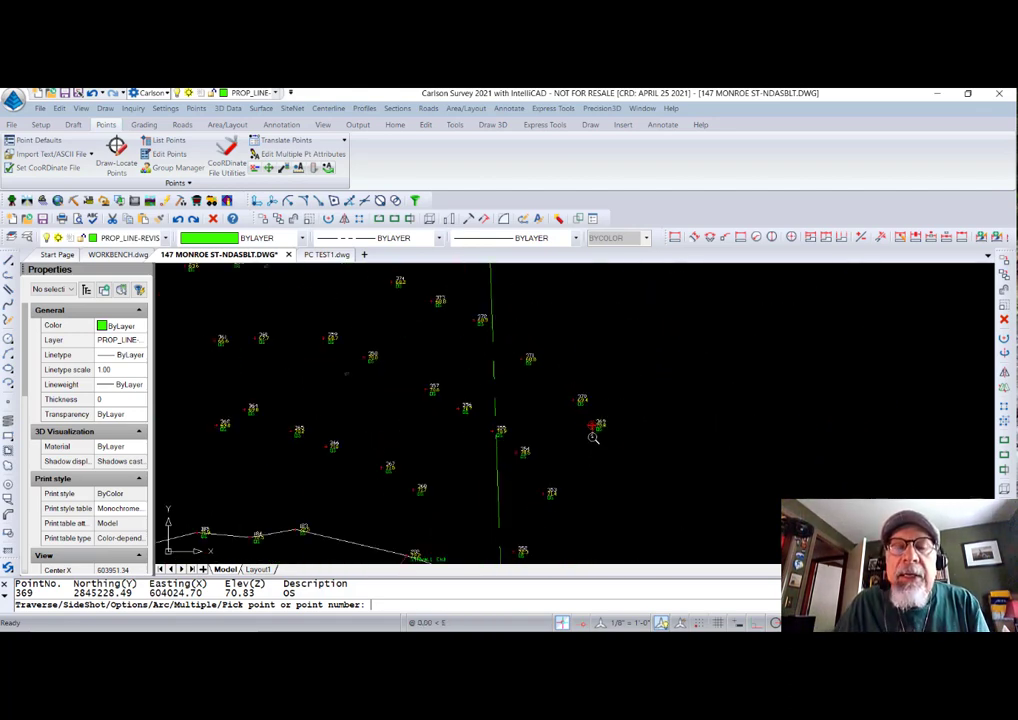
scroll(615, 355, down, 3)
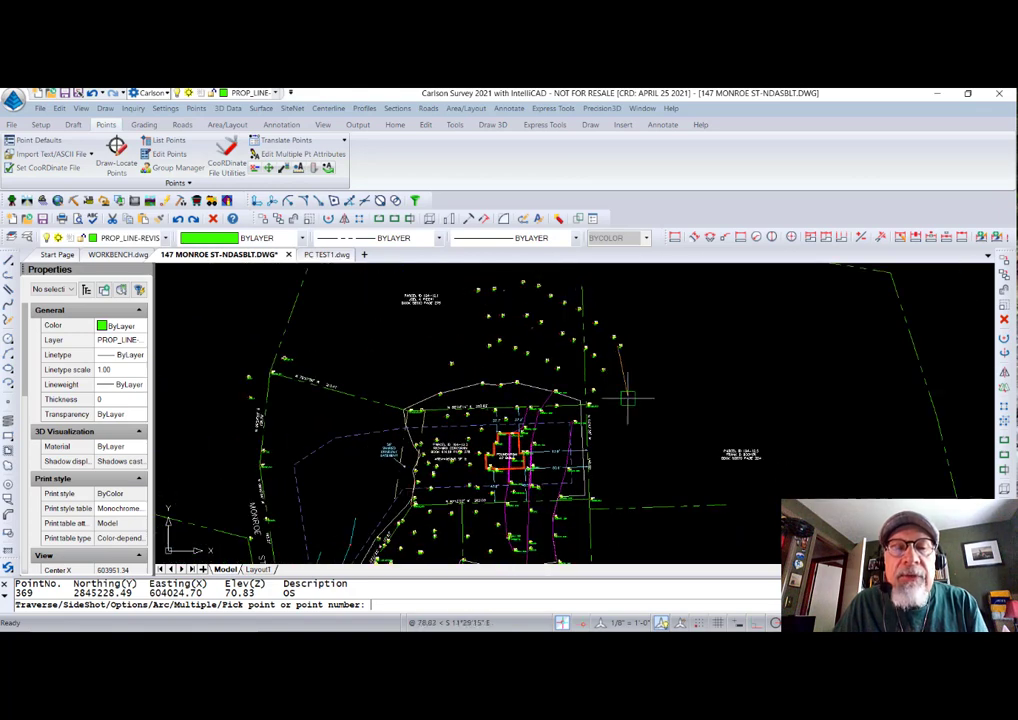
scroll(475, 359, up, 6)
scroll(475, 359, up, 1)
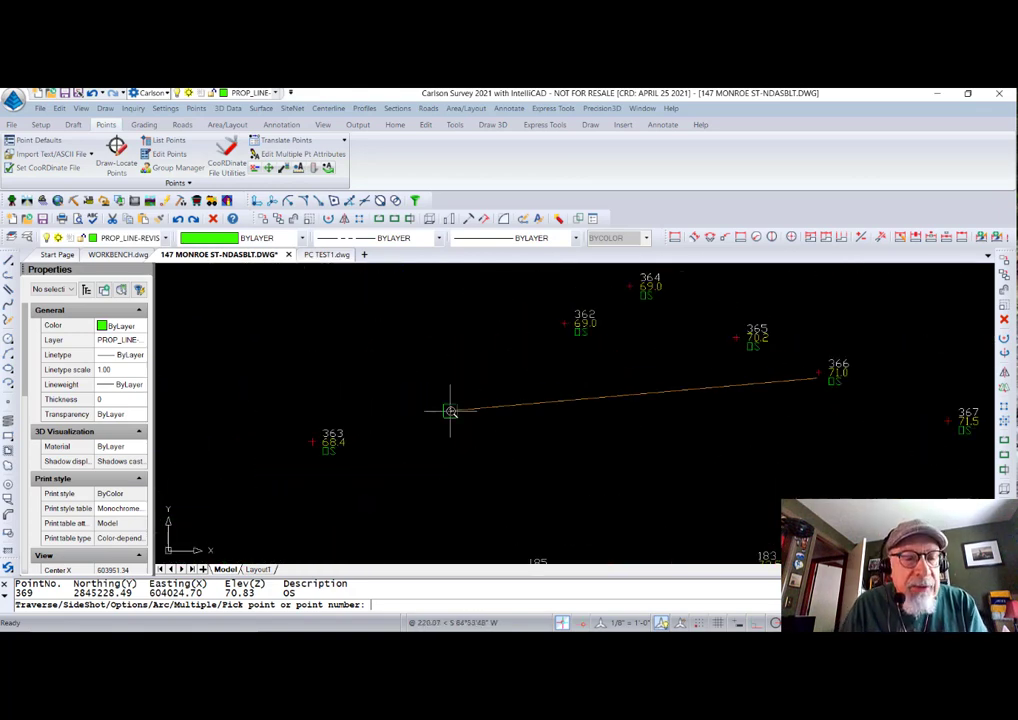
Step: Inverse to point 363, reading S 83°56'38" W at 251.34, then cancel
text(3)
key(Return)
scroll(450, 411, down, 5)
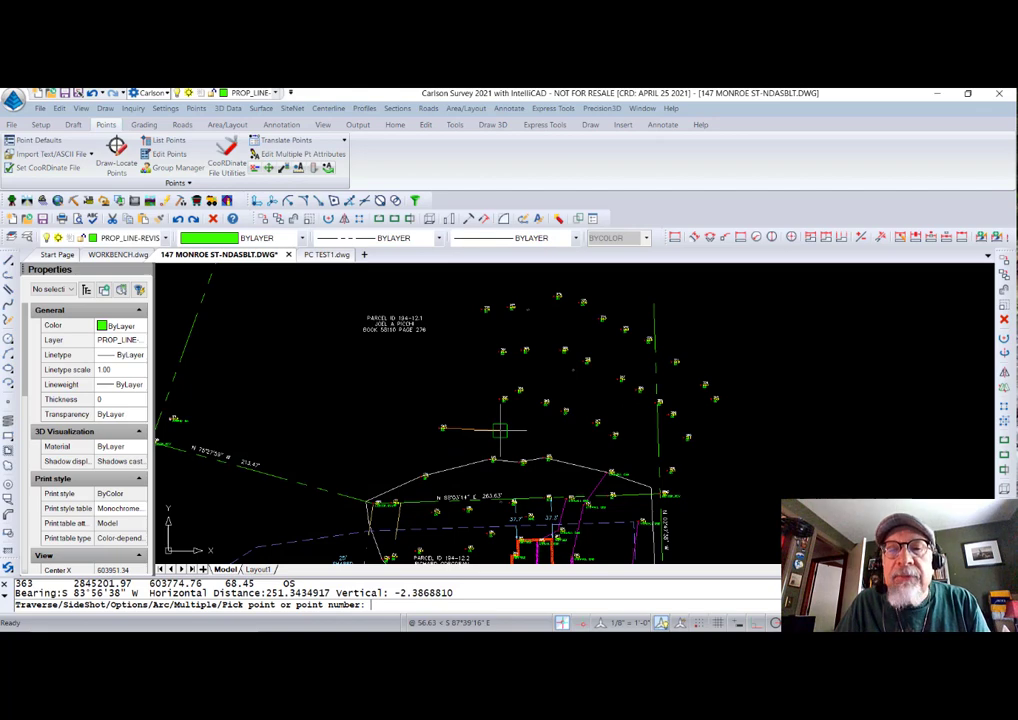
key(Escape)
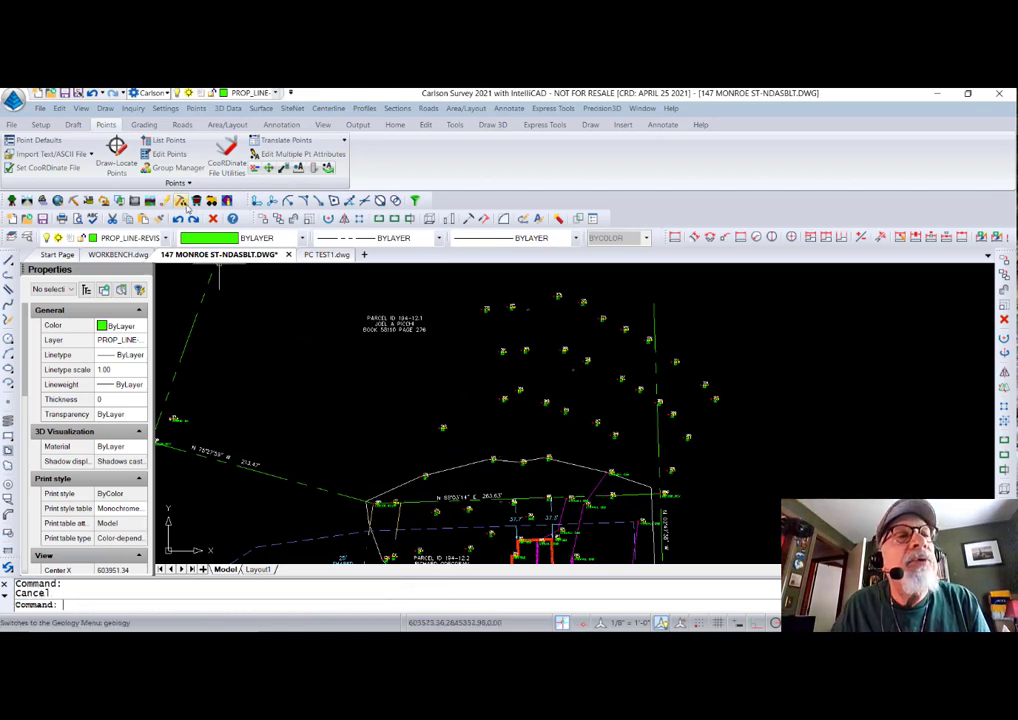
Step: Switch to the PC TEST1 drawing and start the Surface Inspector
click(326, 254)
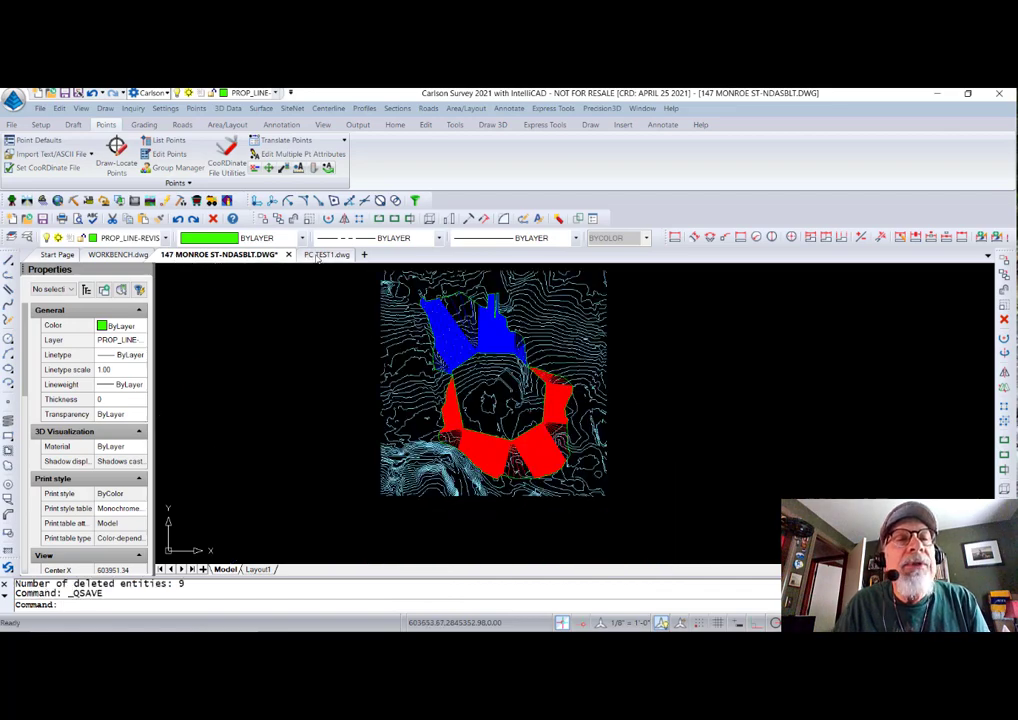
scroll(496, 355, up, 2)
scroll(496, 355, down, 1)
mouse_move(500, 365)
middle_down()
mouse_move(505, 393)
mouse_move(509, 364)
middle_up()
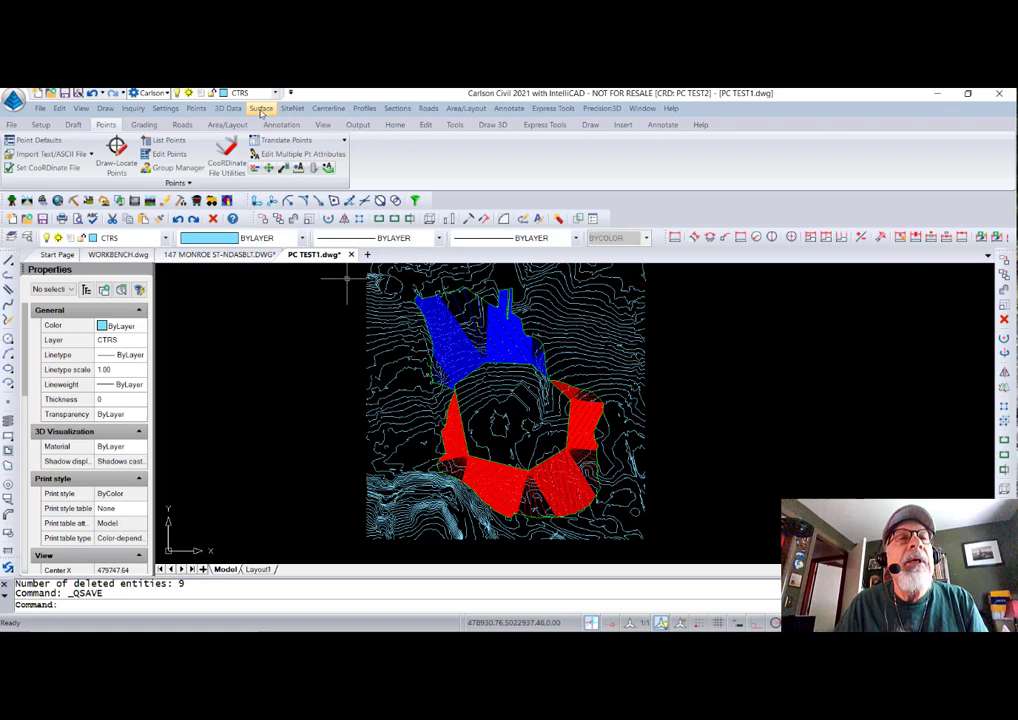
click(260, 108)
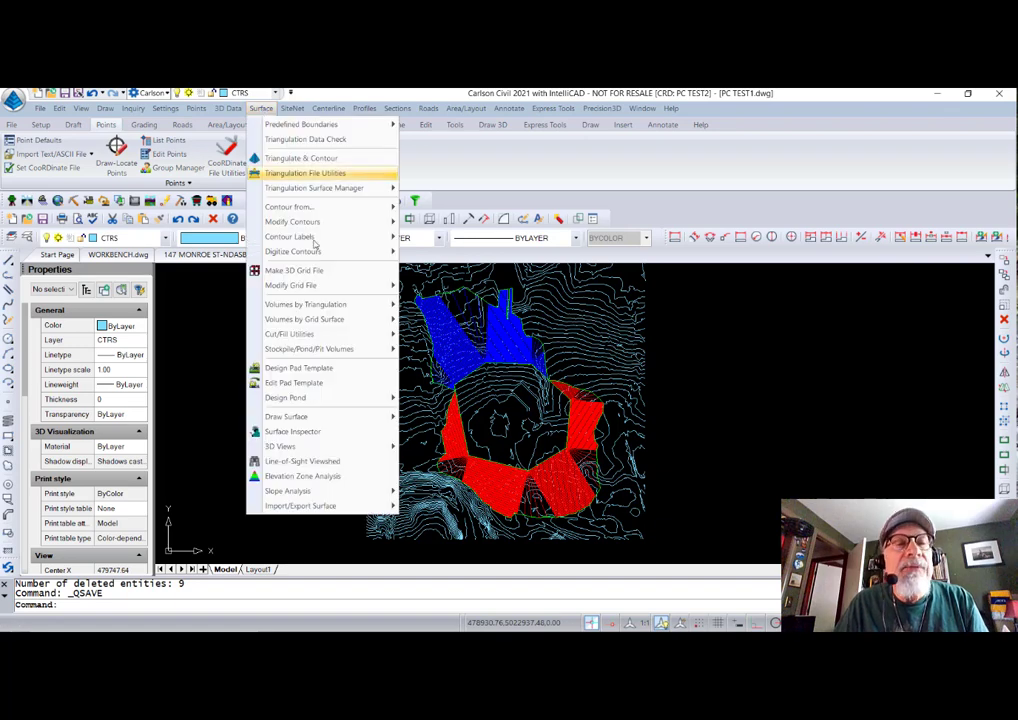
click(331, 431)
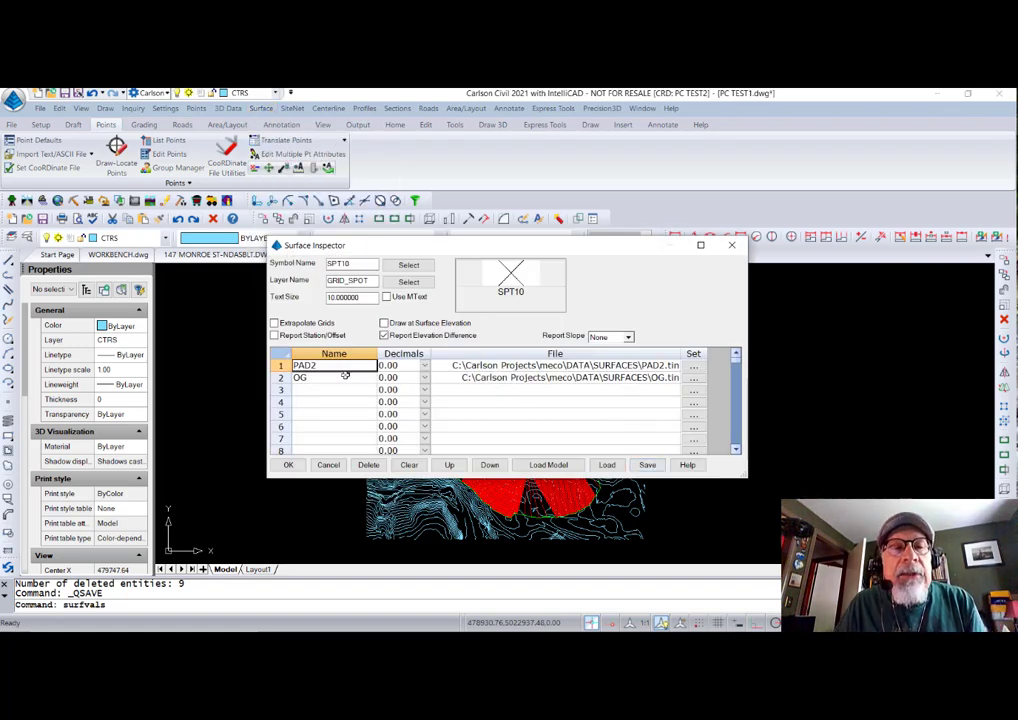
Step: Set the inspector's first surface to PAD2.tin and second to OG.tin, and accept
click(697, 367)
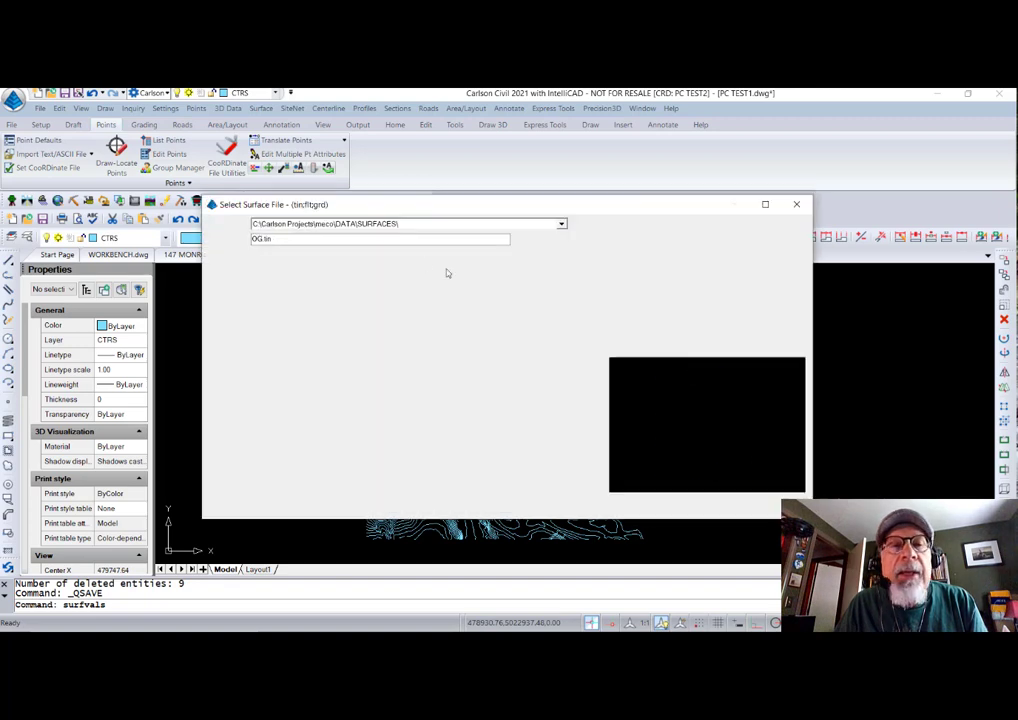
click(228, 295)
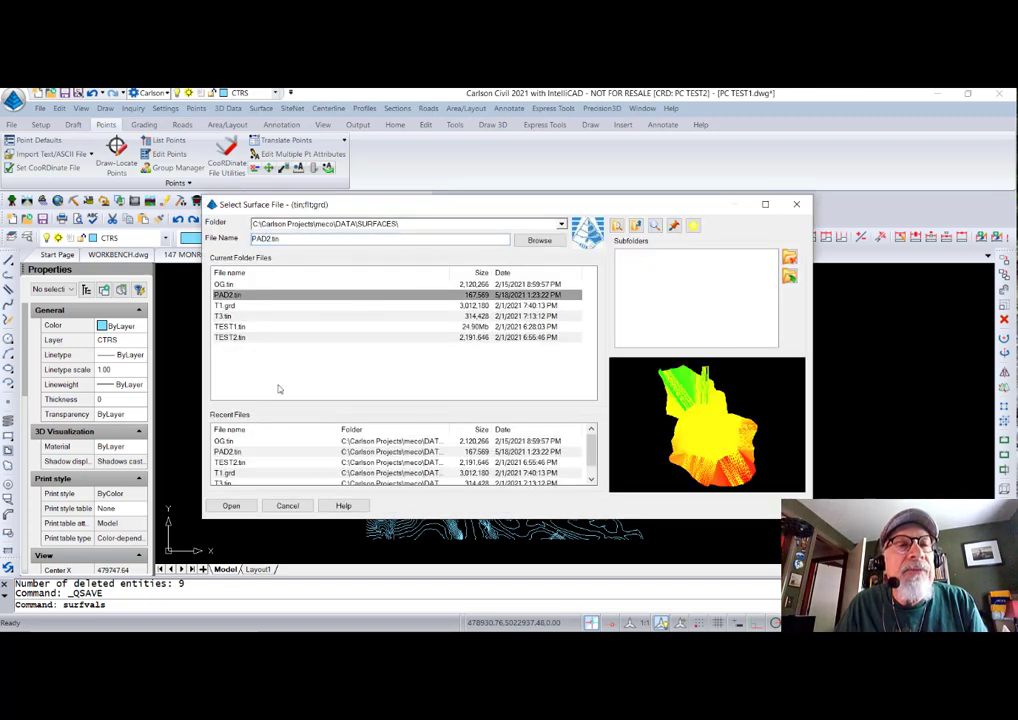
click(246, 507)
click(693, 379)
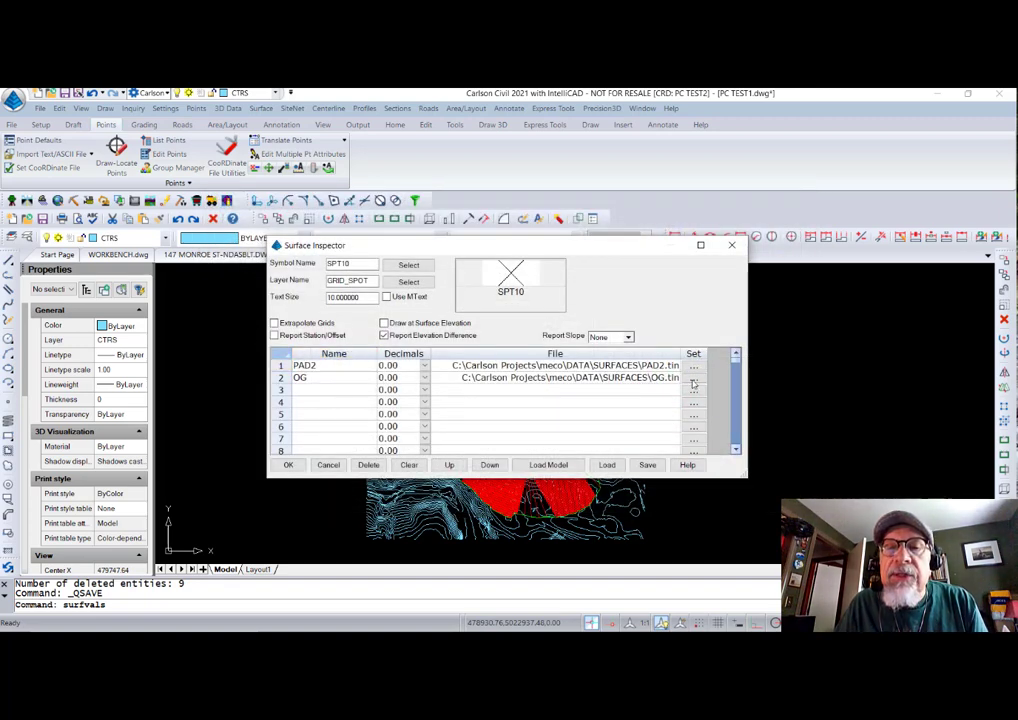
click(227, 284)
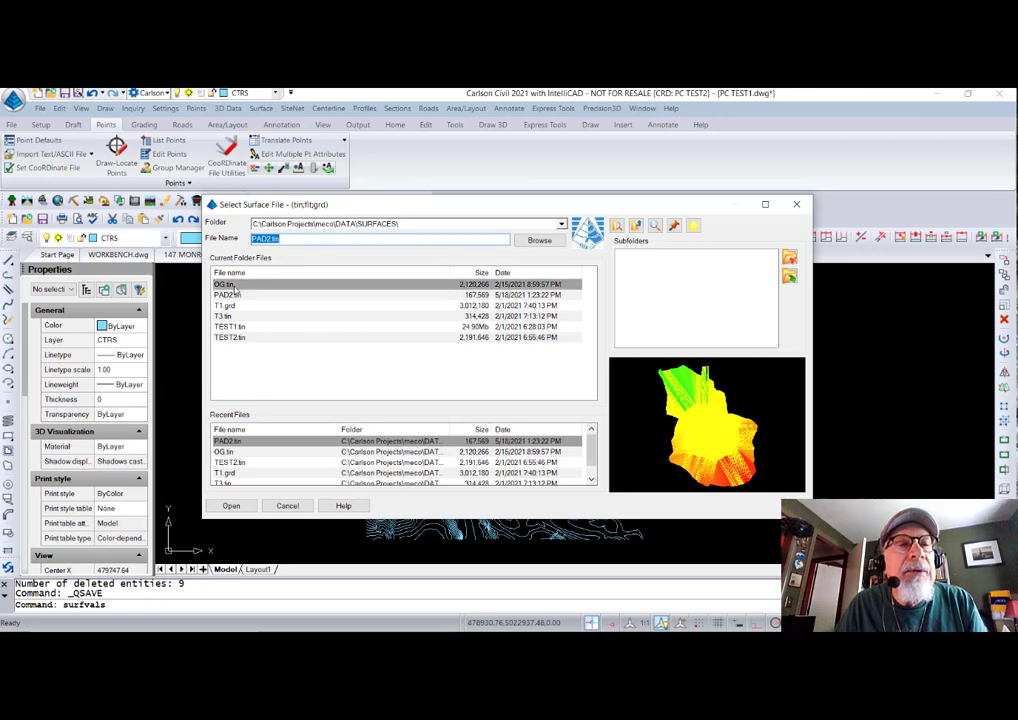
click(231, 506)
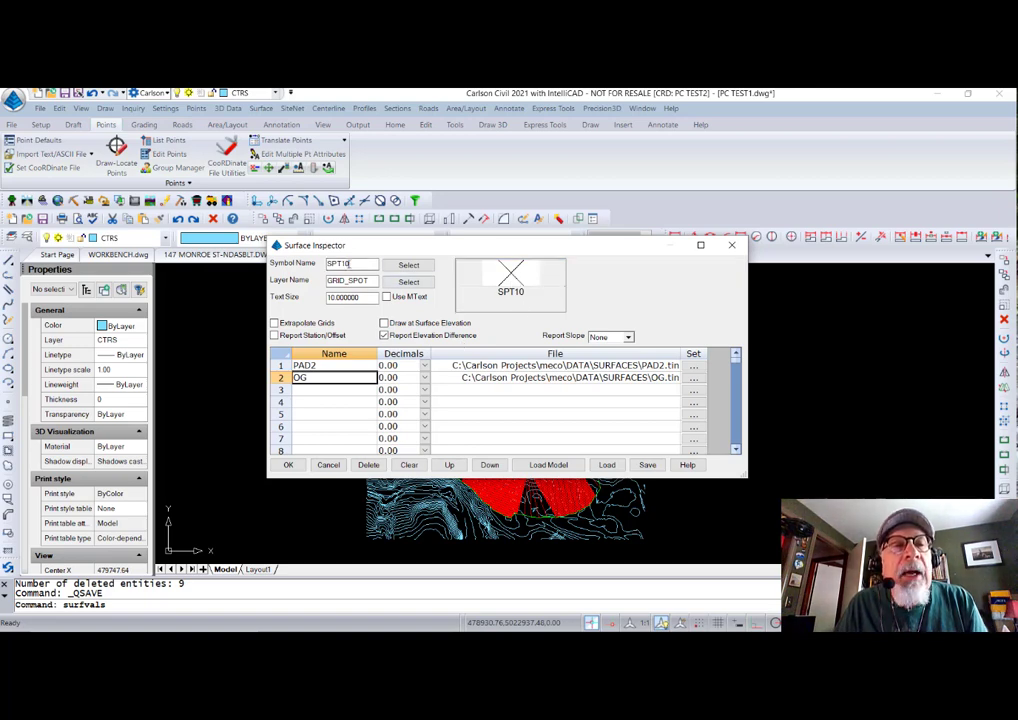
click(290, 466)
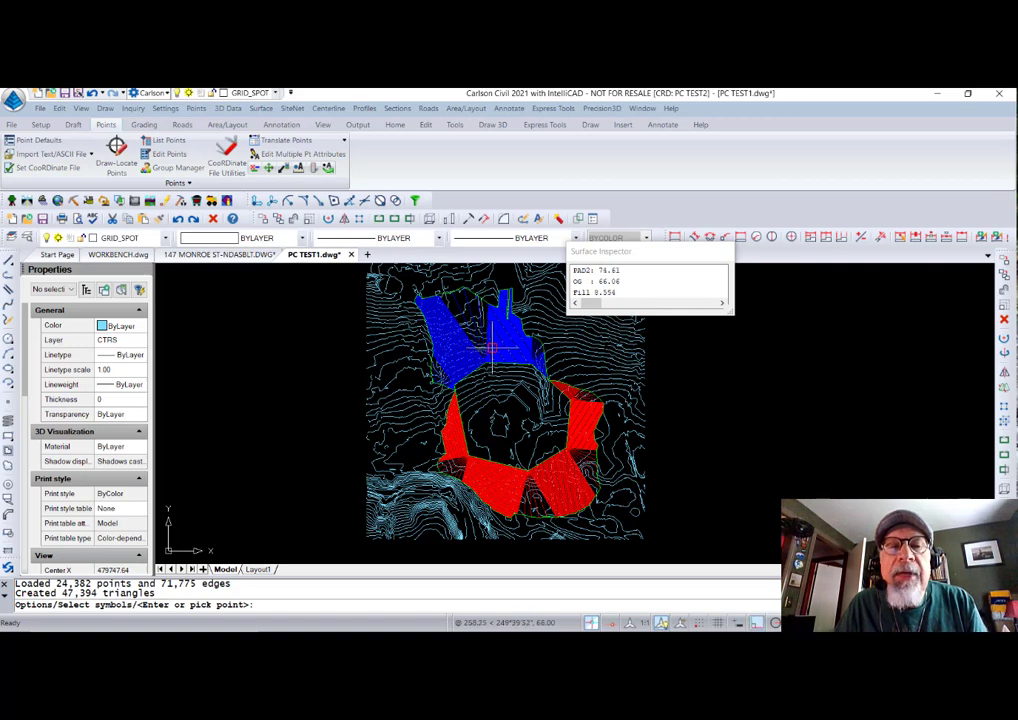
Step: Clear the object snaps in the snap settings
shift+right_click(489, 349)
click(540, 379)
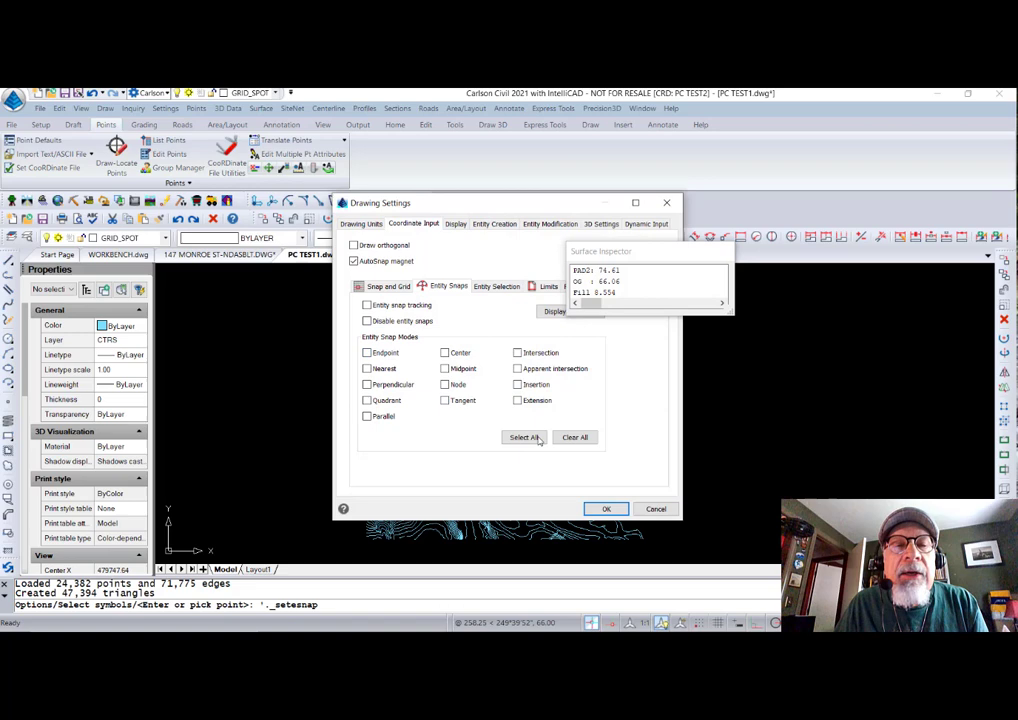
click(600, 509)
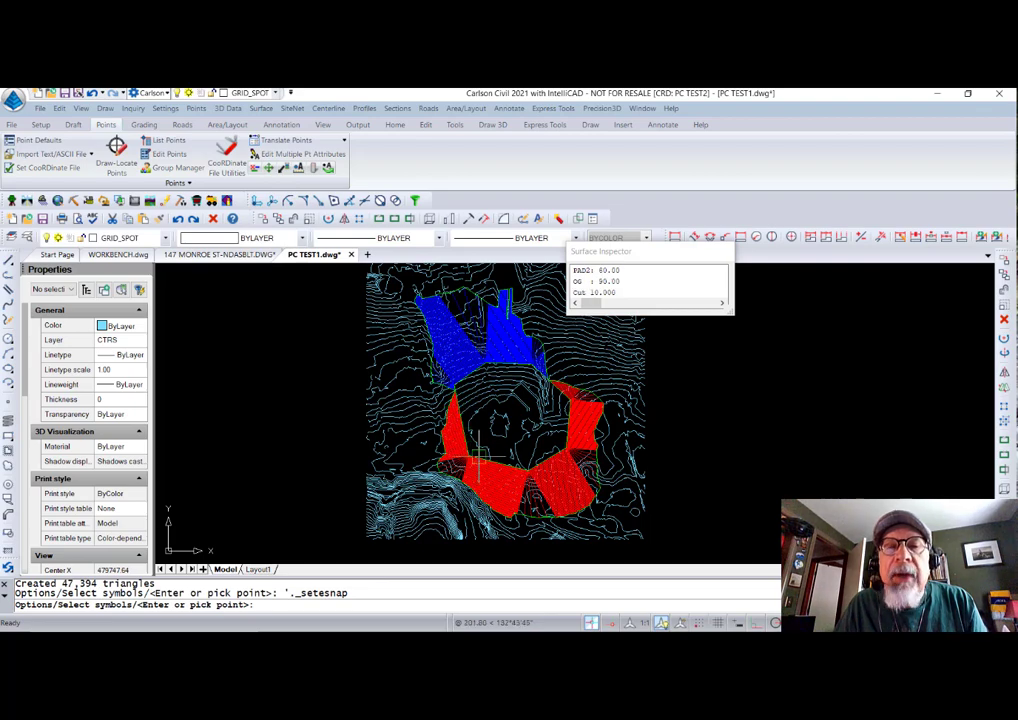
Step: Place spot labels showing a 7.328 cut and a 3.144 fill
scroll(519, 405, up, 4)
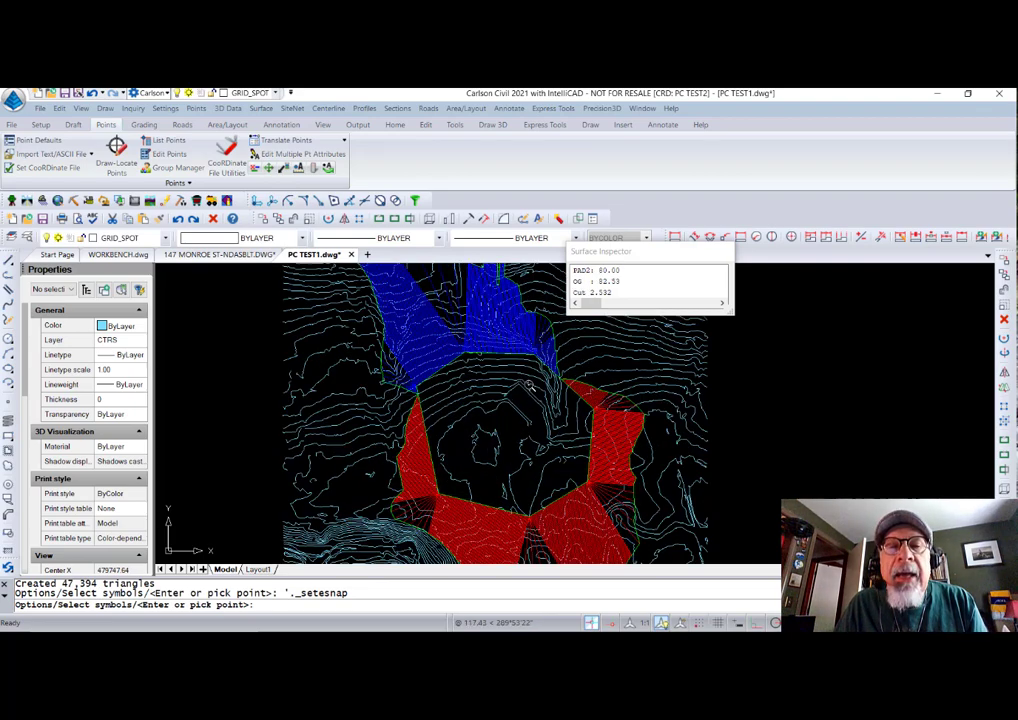
click(517, 411)
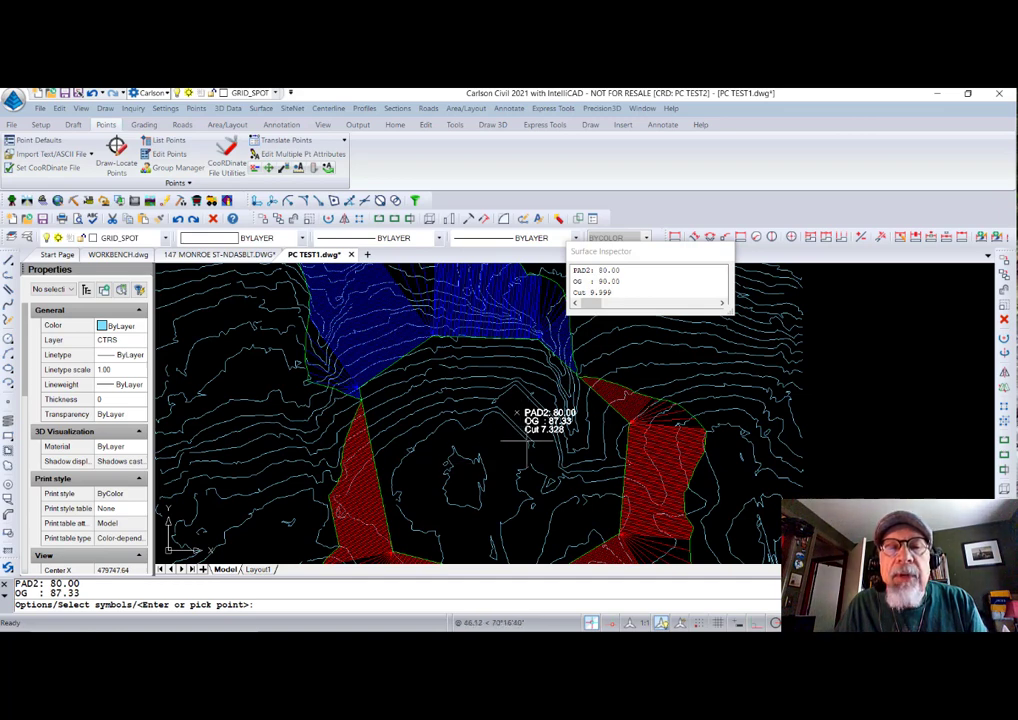
click(363, 317)
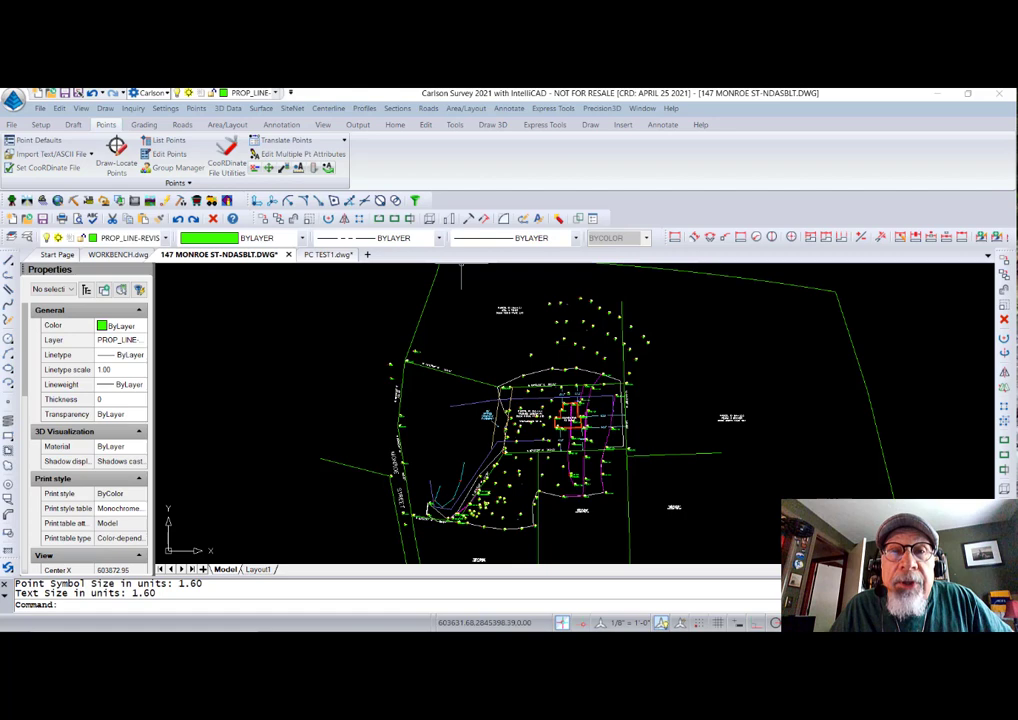
scroll(461, 272, up, 1)
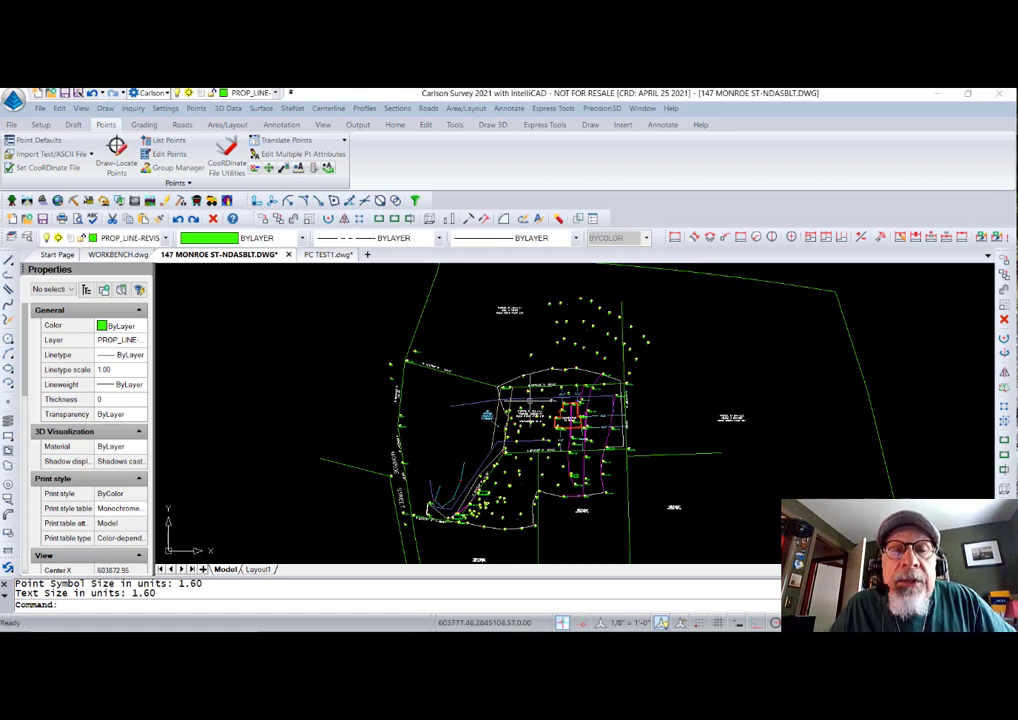
scroll(564, 339, up, 4)
scroll(564, 339, up, 4)
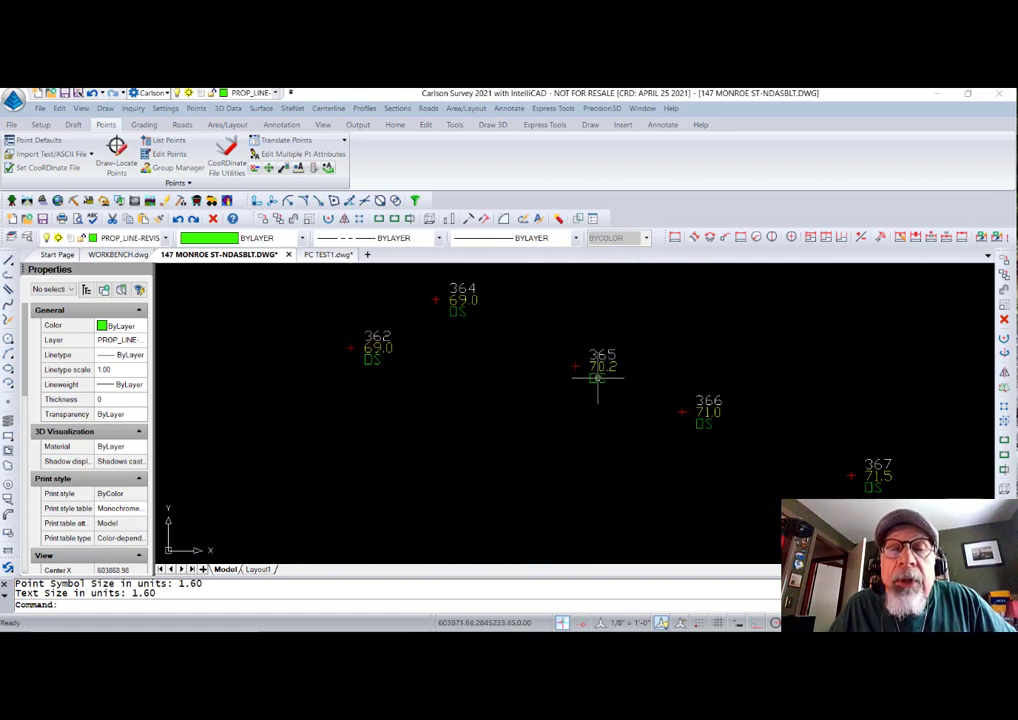
scroll(545, 352, down, 4)
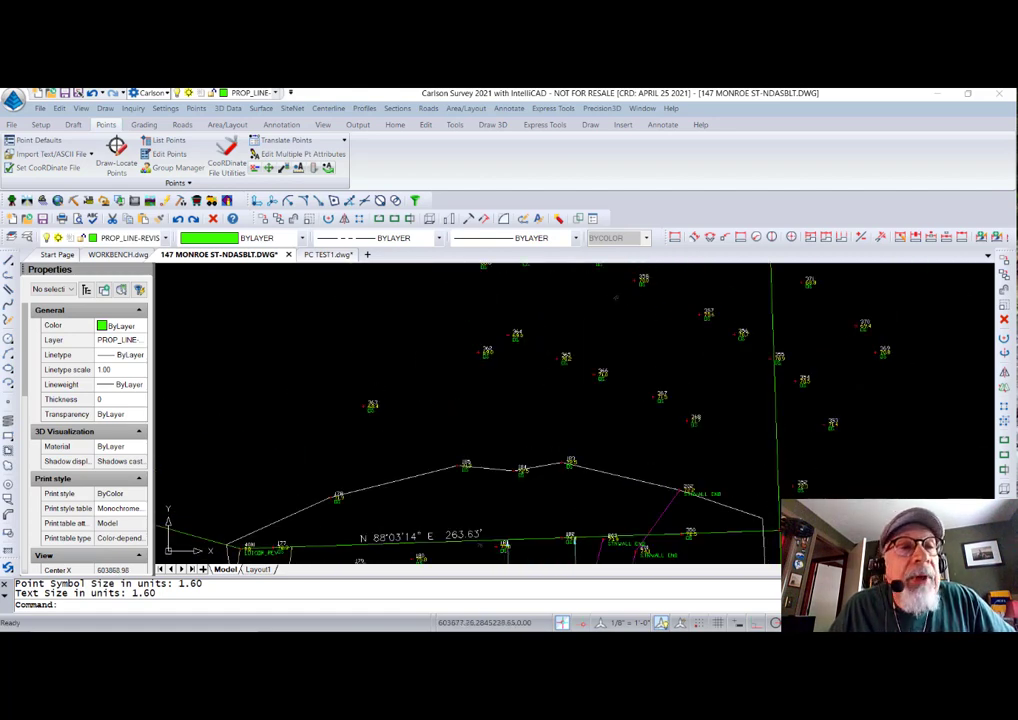
click(127, 238)
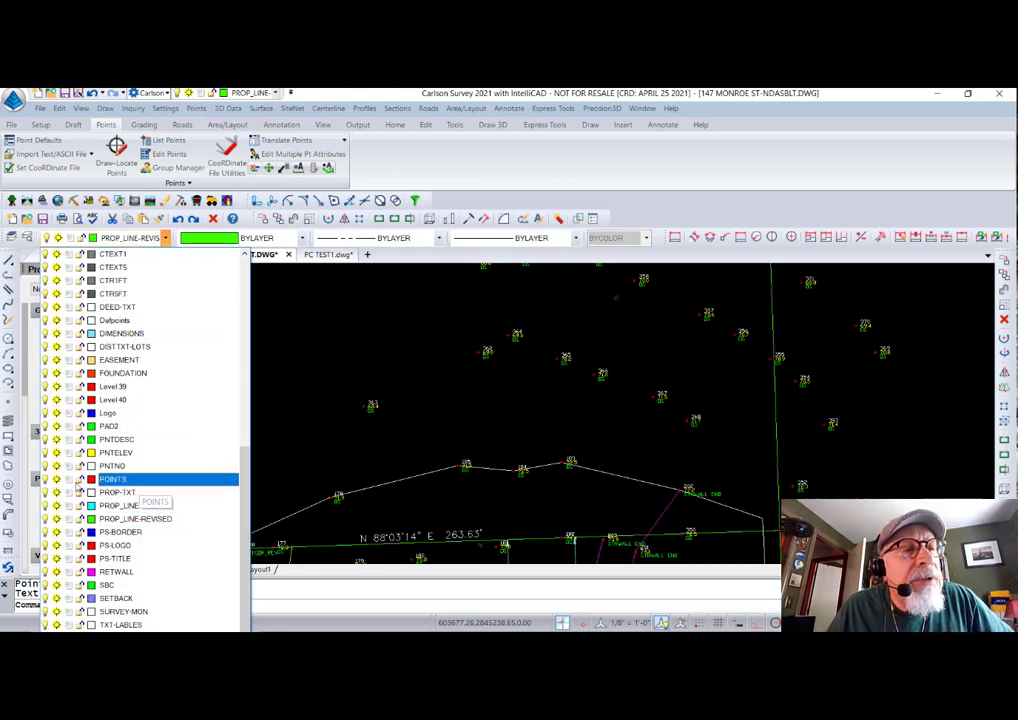
click(45, 479)
scroll(484, 428, down, 4)
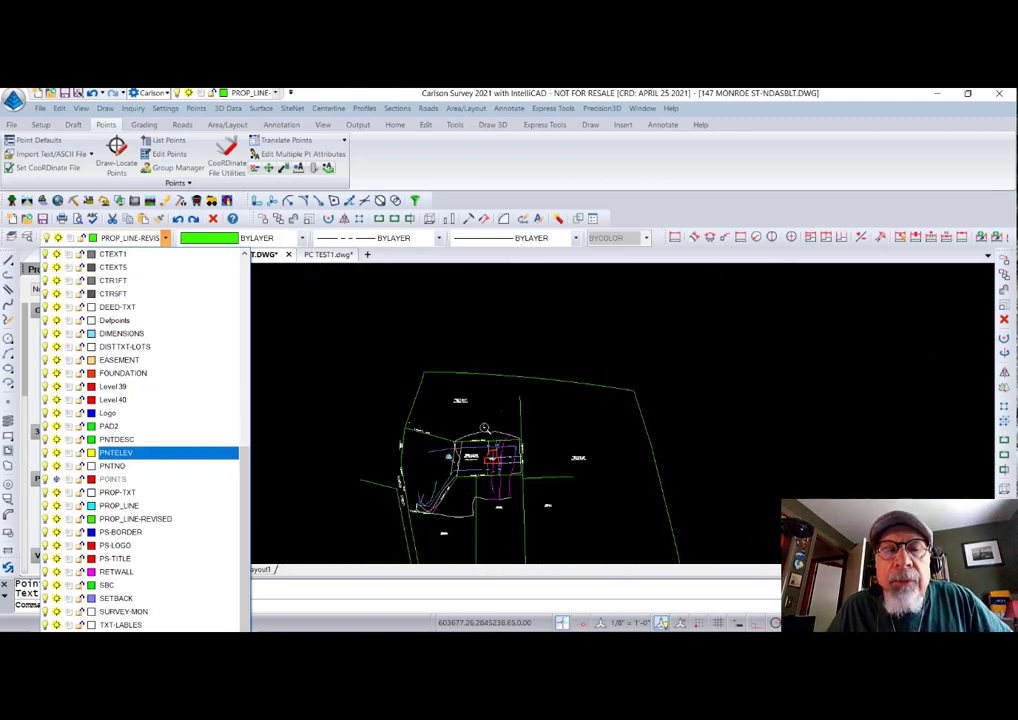
scroll(484, 428, up, 3)
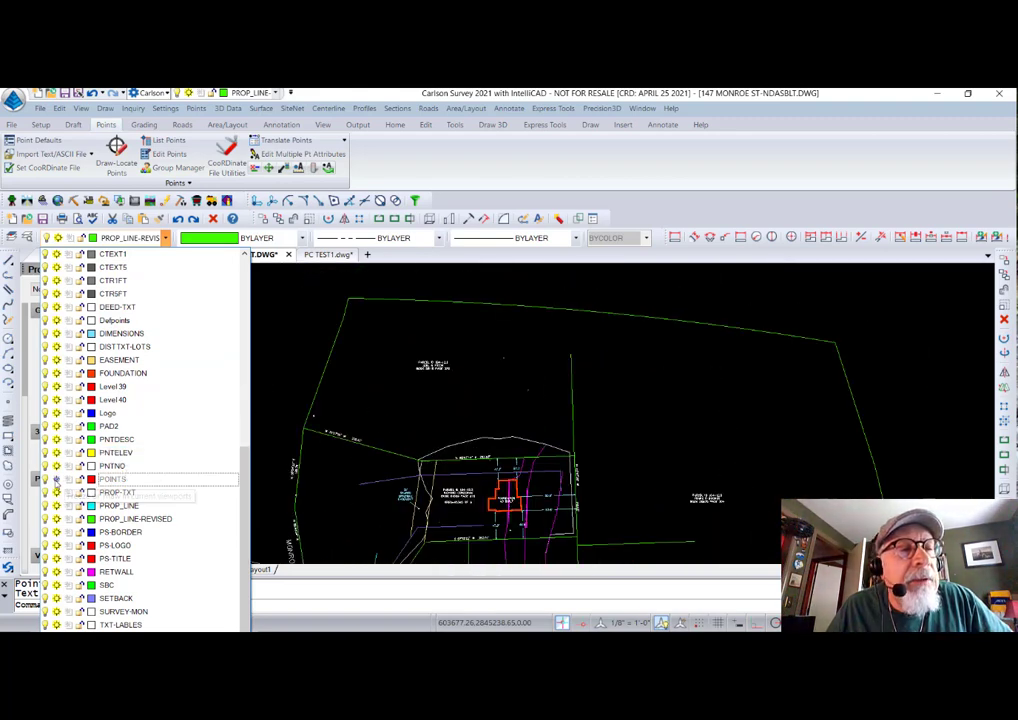
click(45, 479)
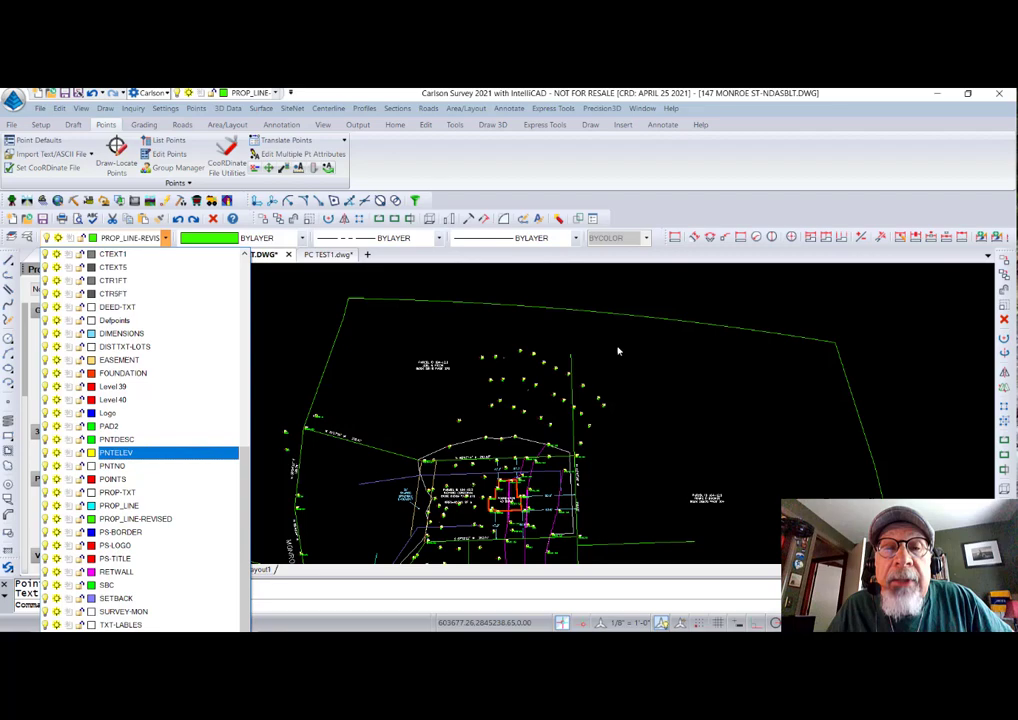
click(290, 335)
click(460, 378)
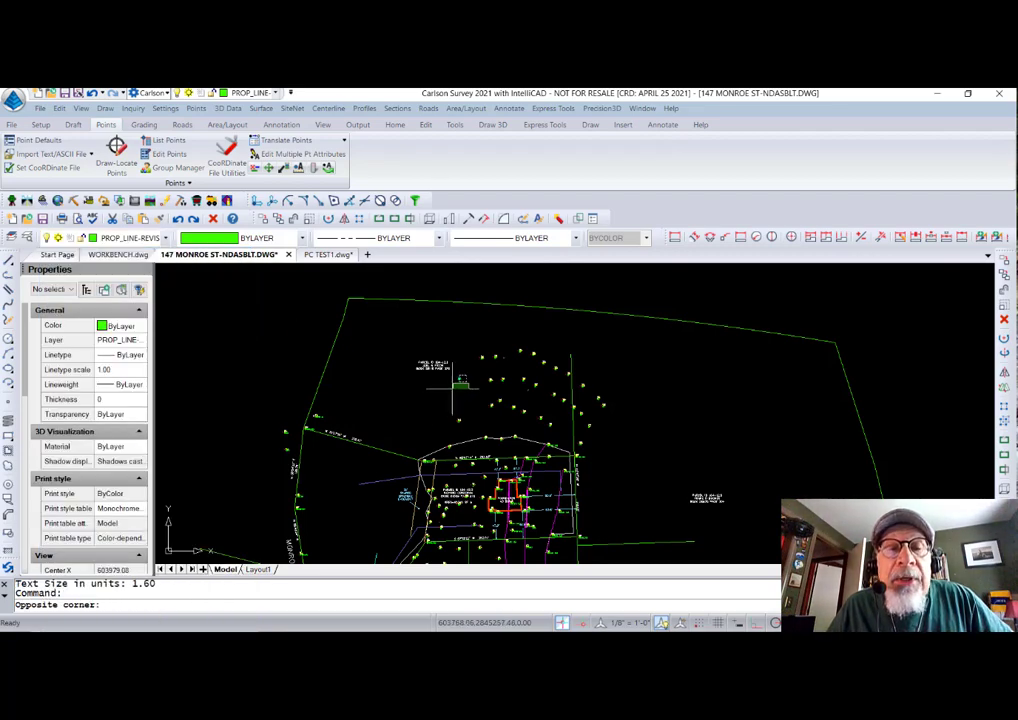
click(365, 310)
scroll(446, 495, up, 5)
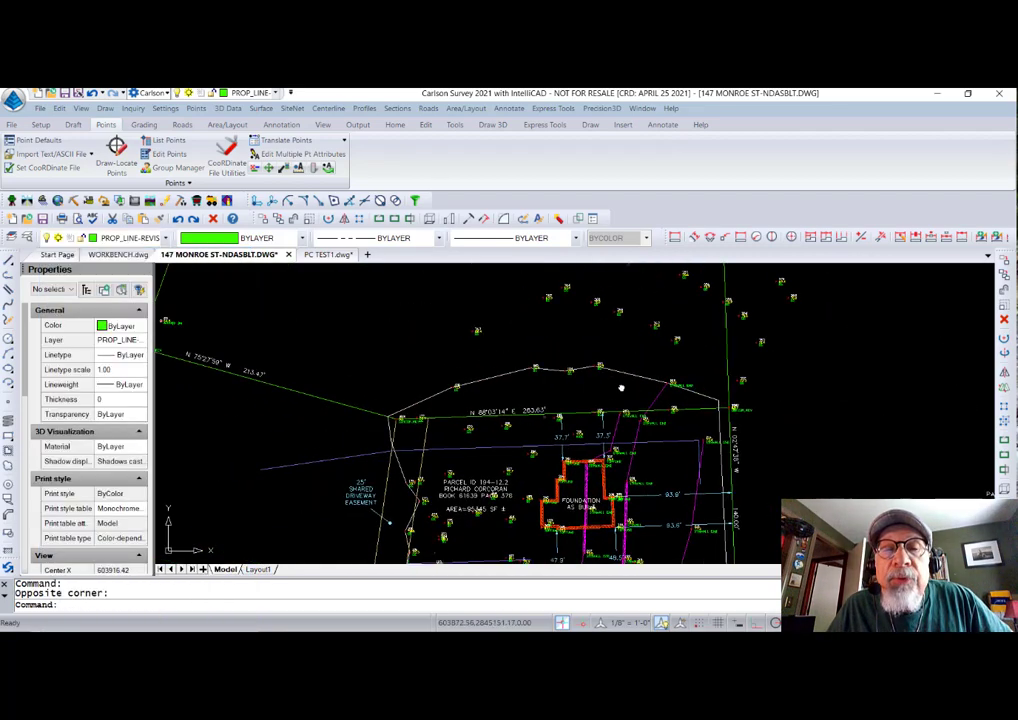
scroll(621, 388, up, 4)
scroll(625, 390, down, 2)
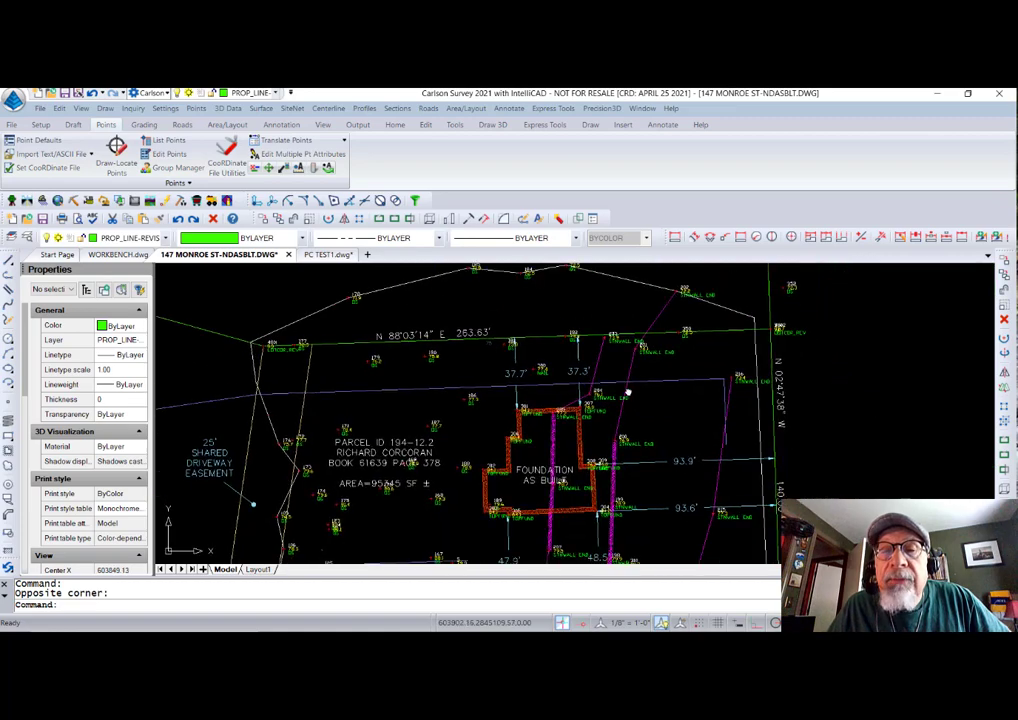
scroll(628, 392, up, 3)
scroll(562, 407, down, 5)
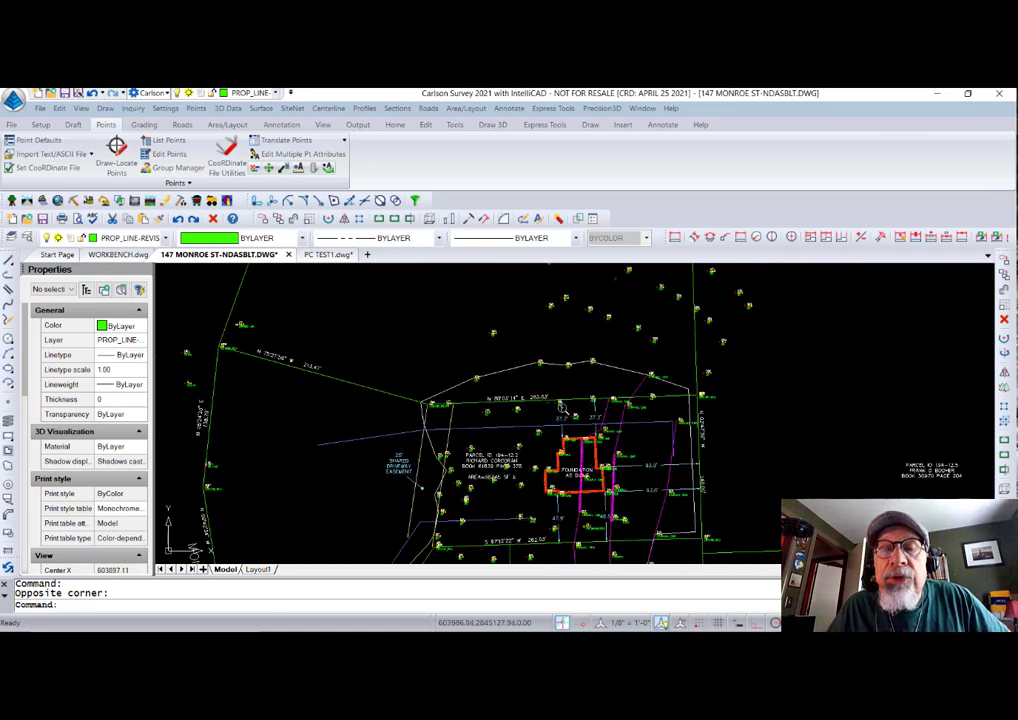
scroll(562, 407, down, 3)
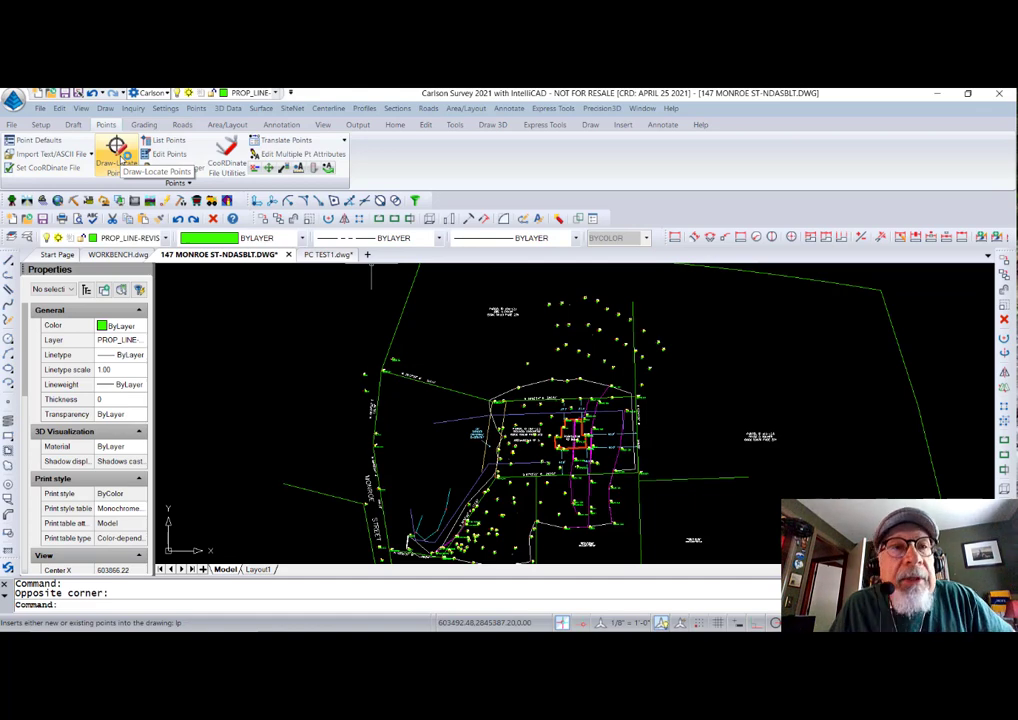
Step: Draw all points with Layer by Description and prefix PT_, then check the Layer list
click(117, 149)
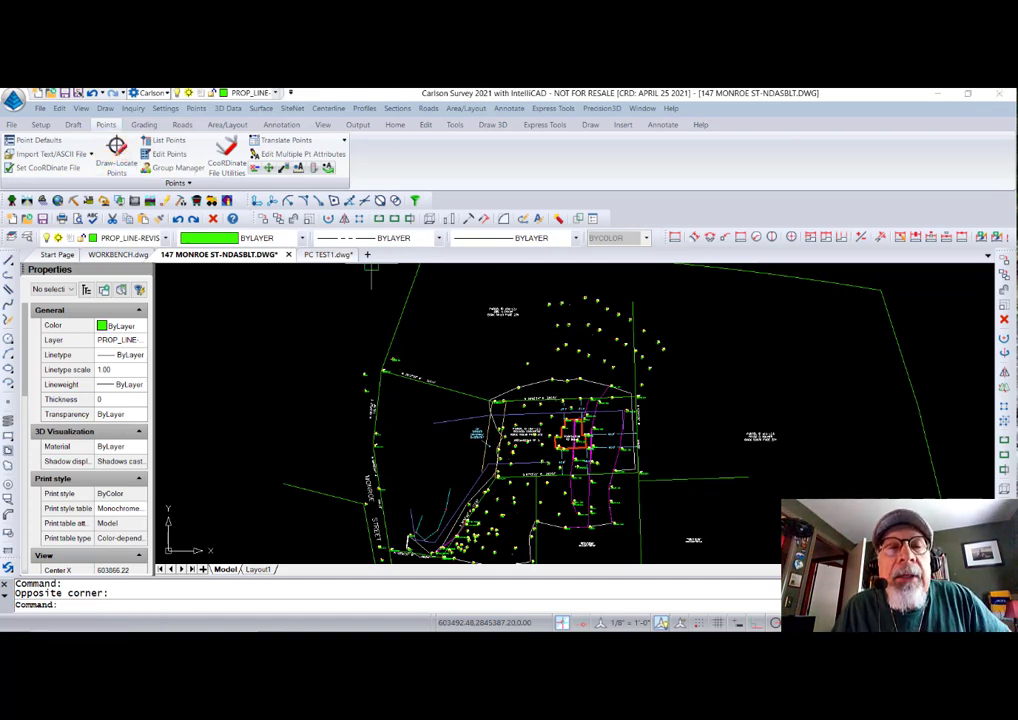
click(363, 457)
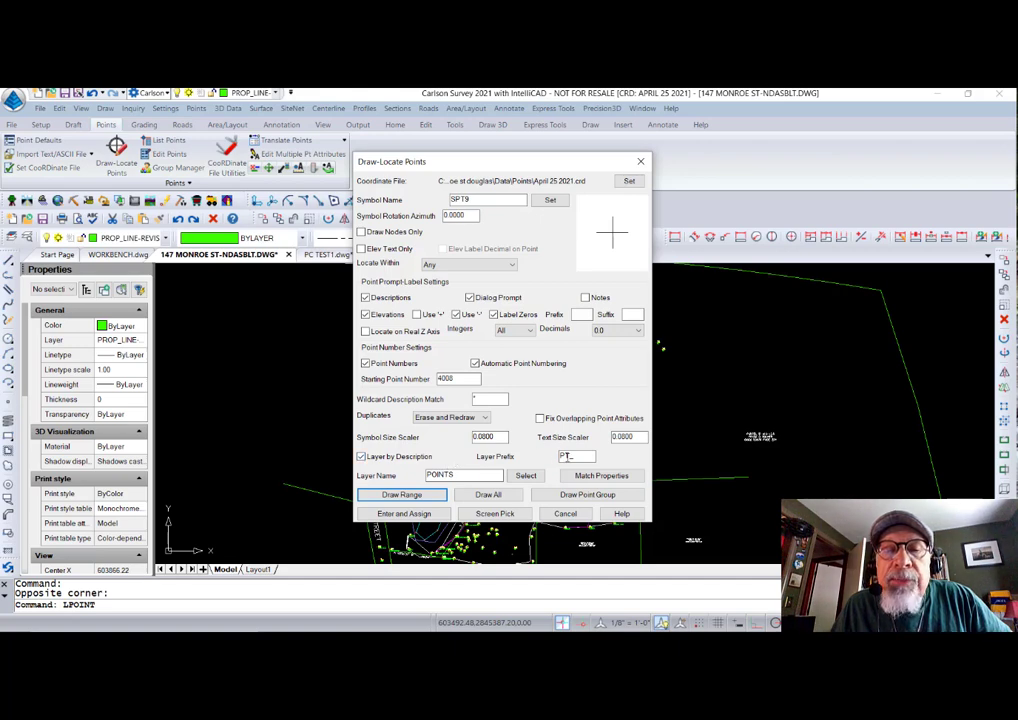
click(488, 494)
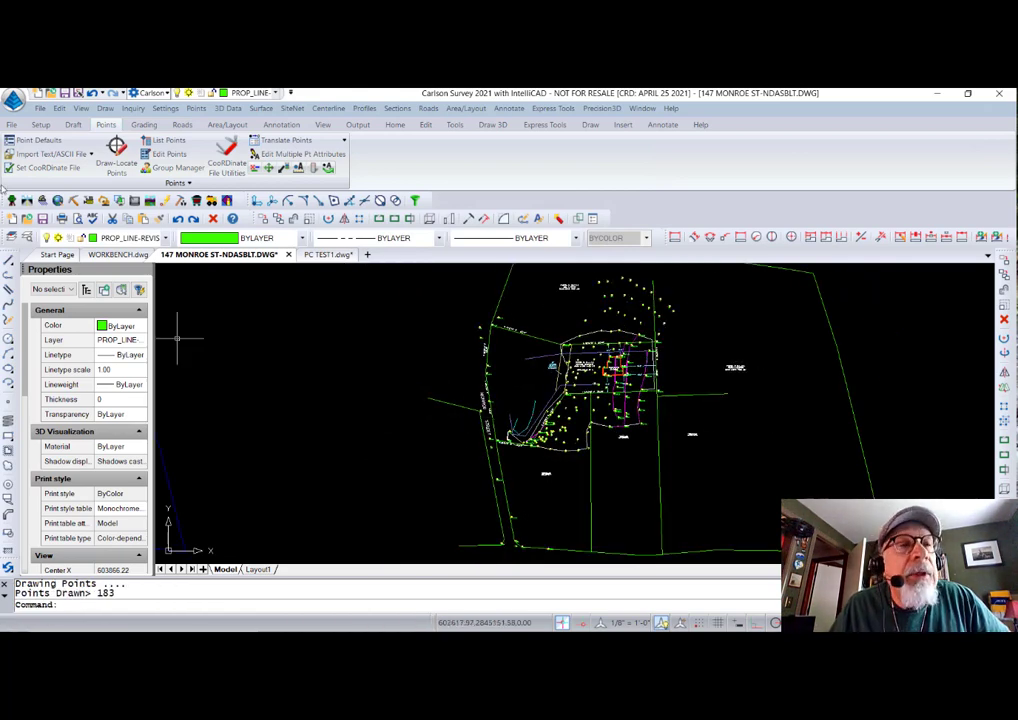
click(122, 238)
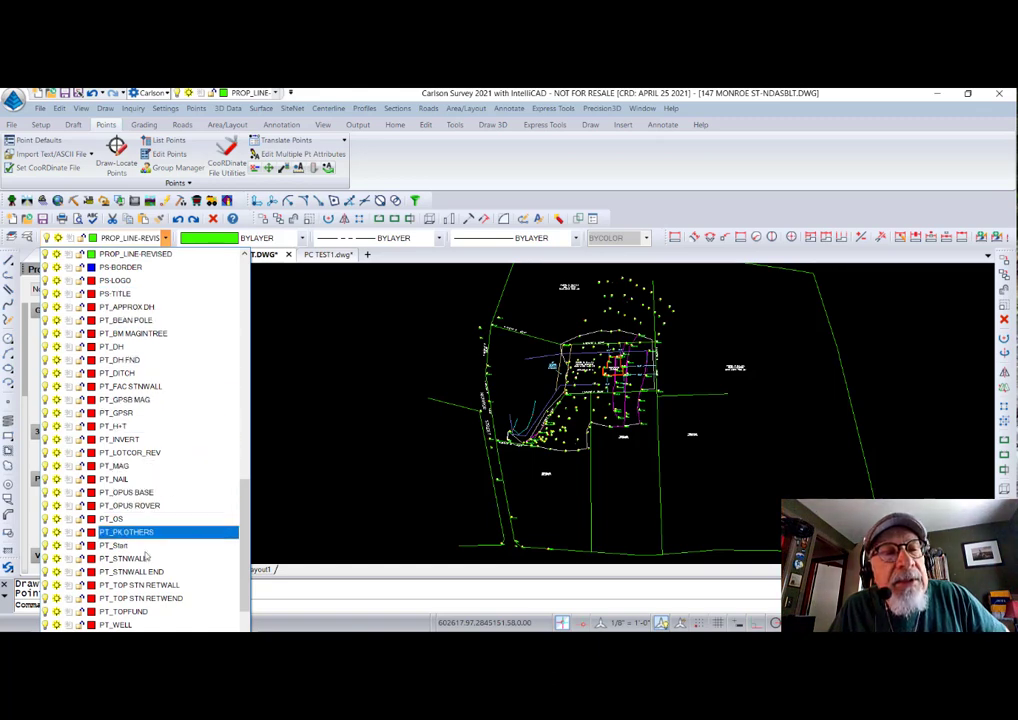
click(341, 357)
click(348, 341)
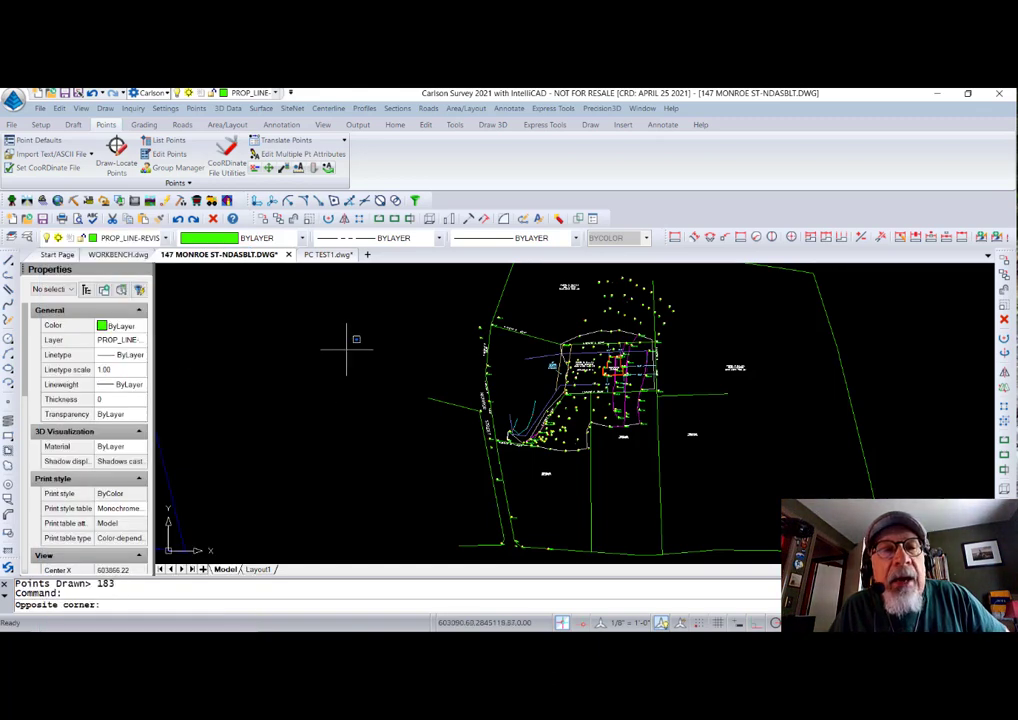
click(336, 345)
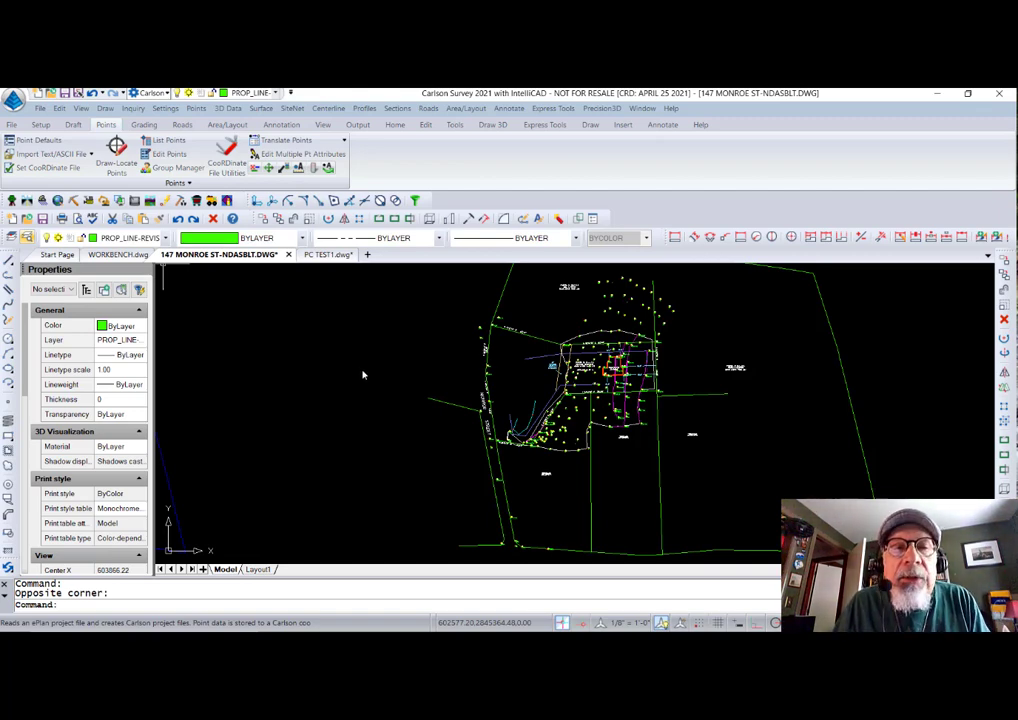
Step: In the LA Layers explorer, create a properties filter named PT with layer name PT_*
text(la)
key(Return)
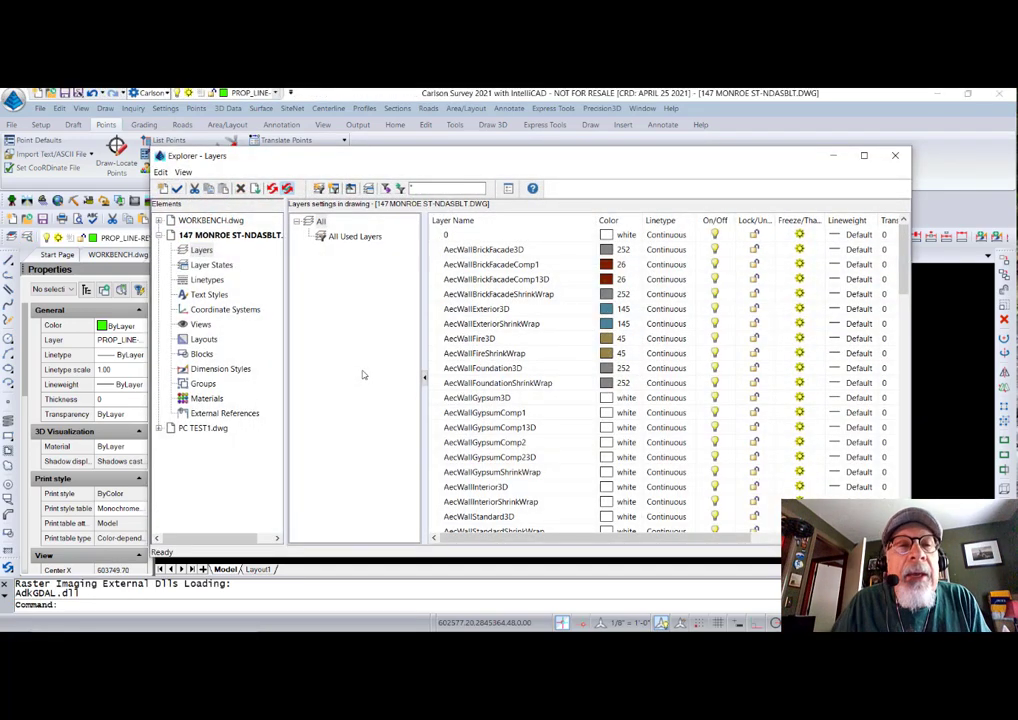
click(318, 190)
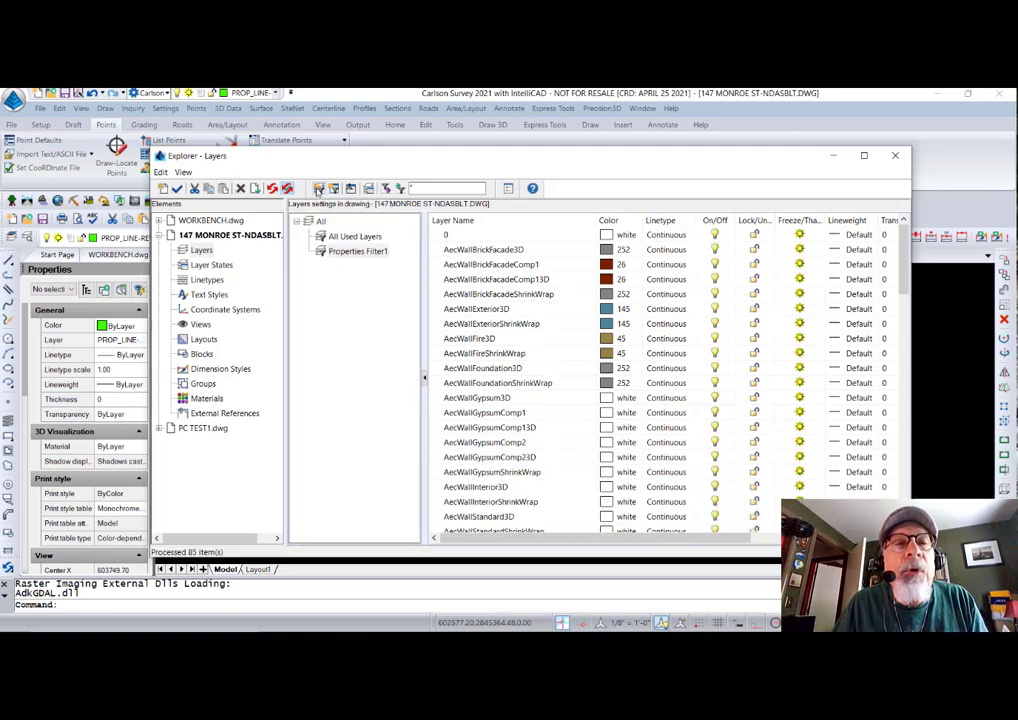
double_click(377, 253)
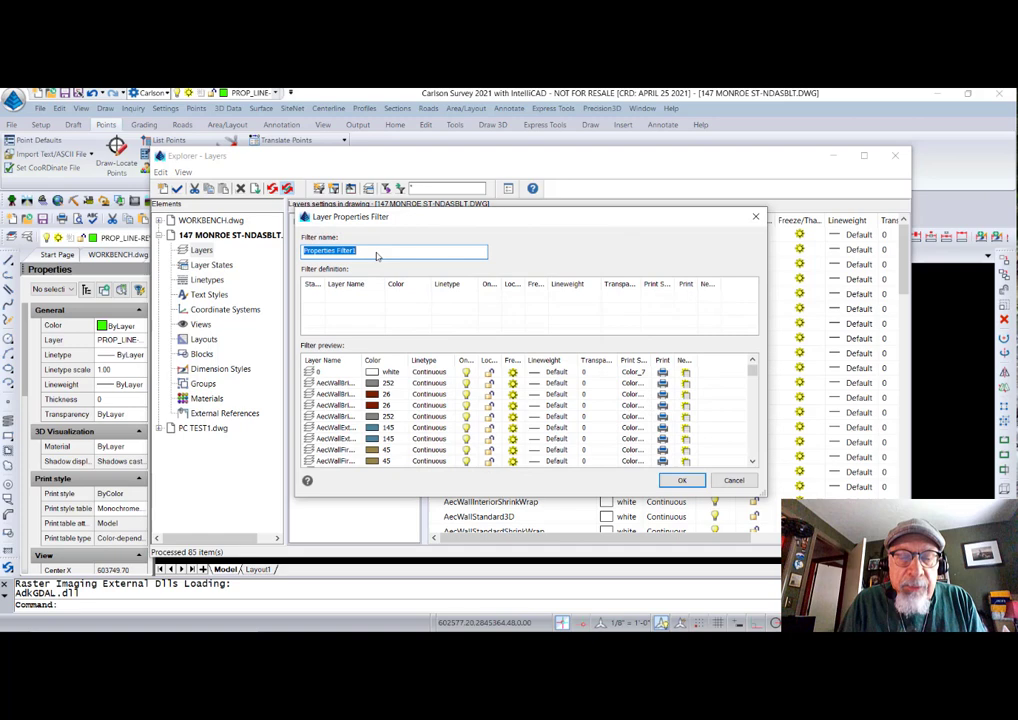
text(H)
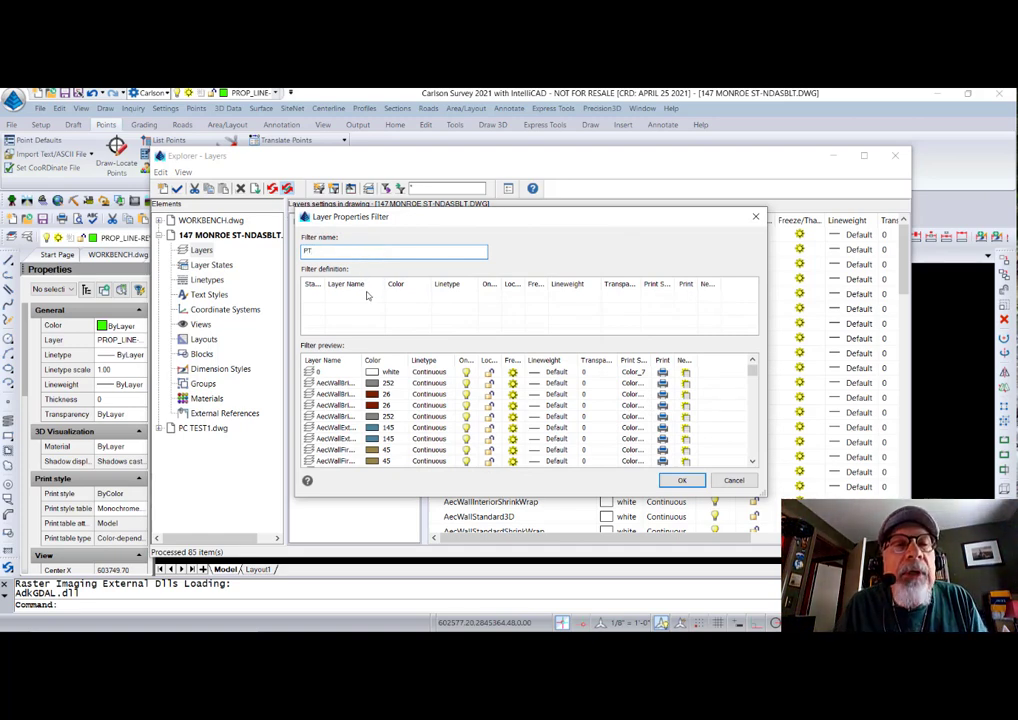
click(355, 297)
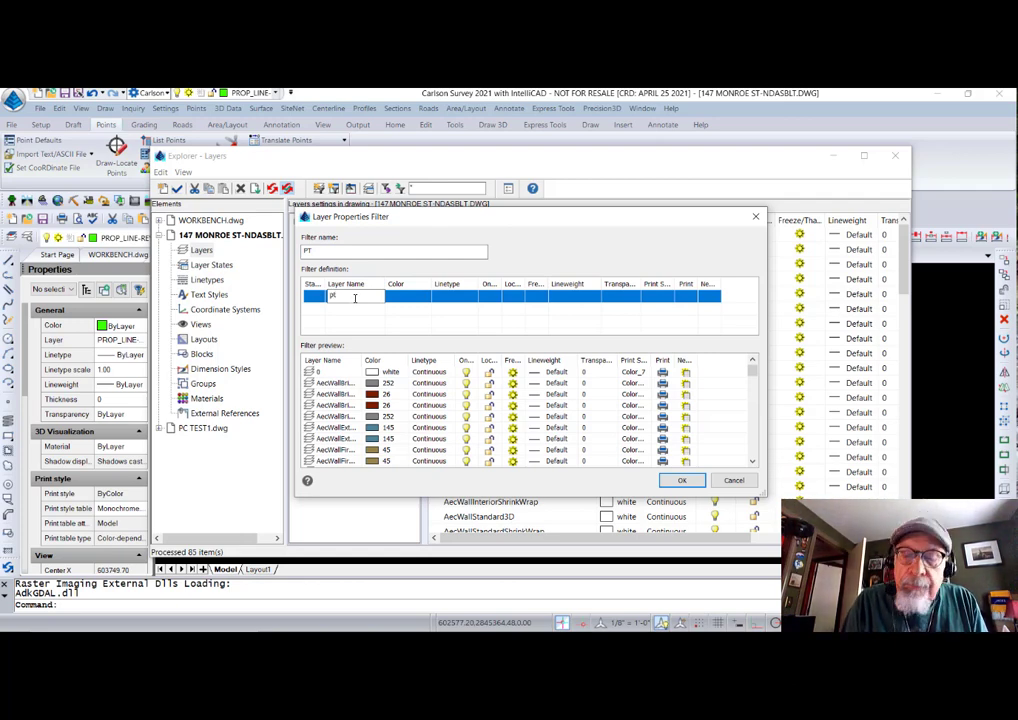
key(BackSpace)
key(BackSpace)
text(PT*)
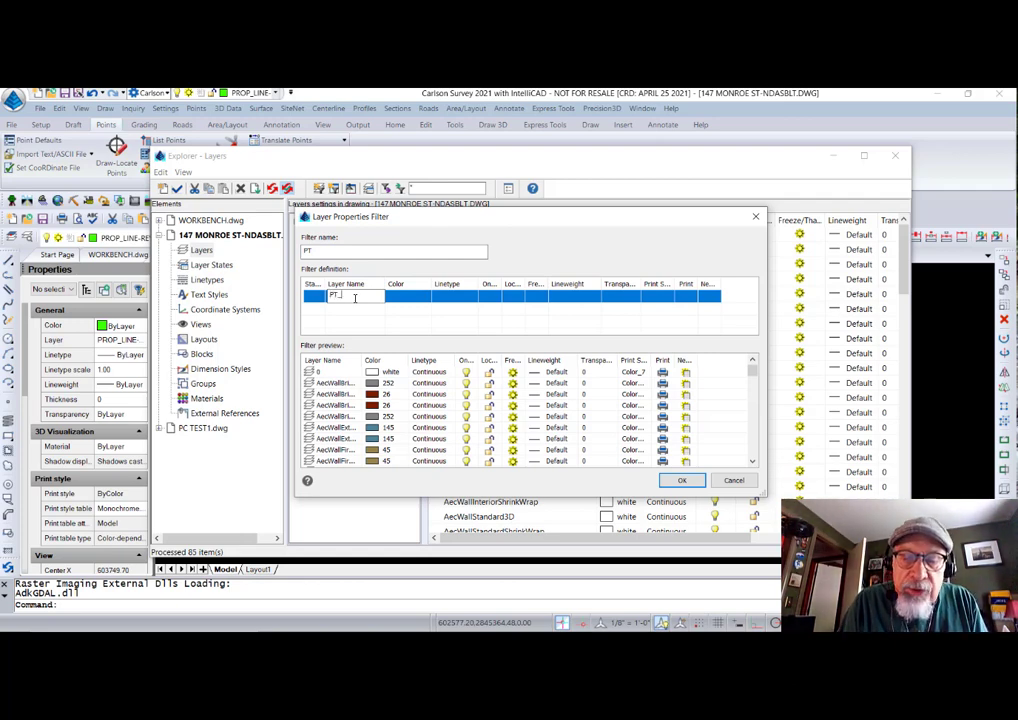
key(Return)
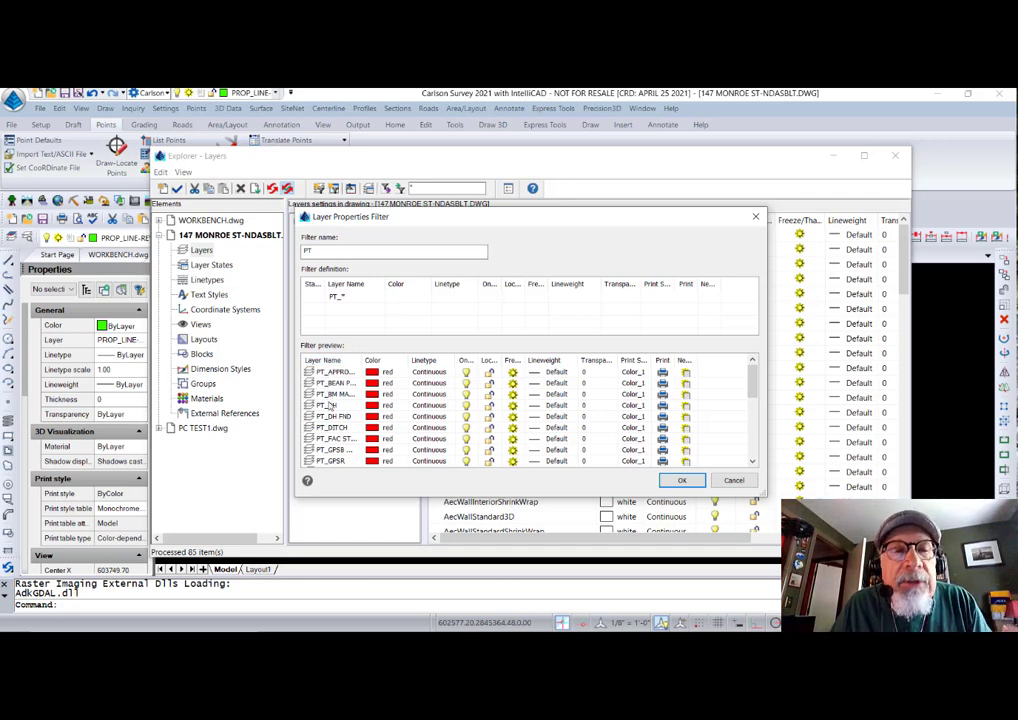
click(681, 480)
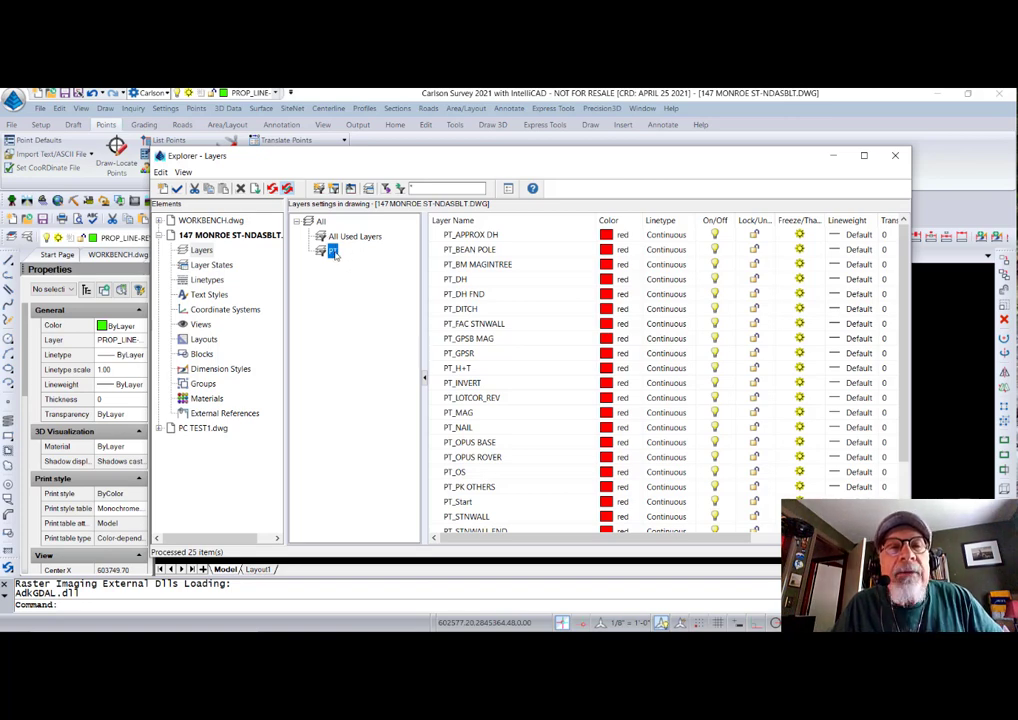
Step: Set the PT filter's layers to Frozen, close the explorer and check the Layer list
right_click(334, 251)
mouse_move(368, 259)
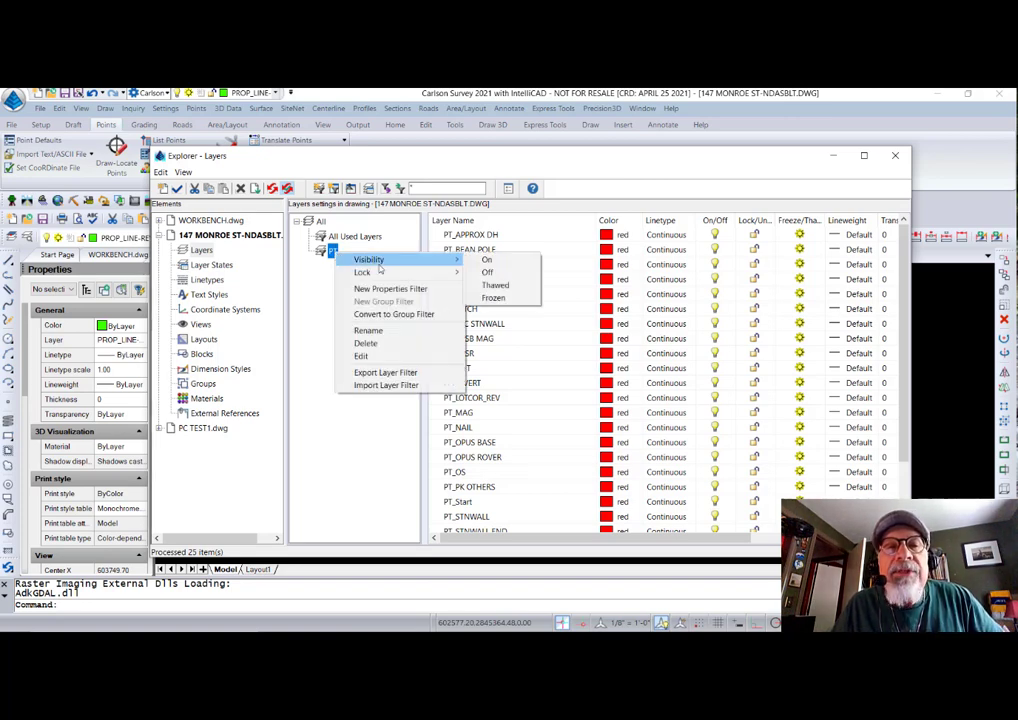
click(493, 297)
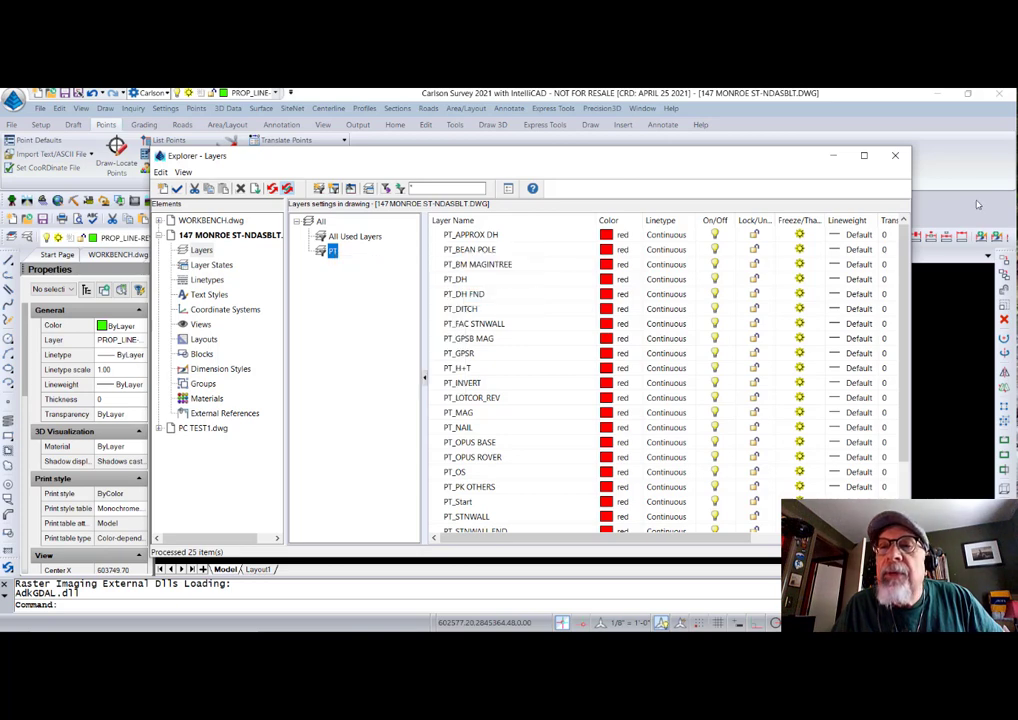
click(895, 158)
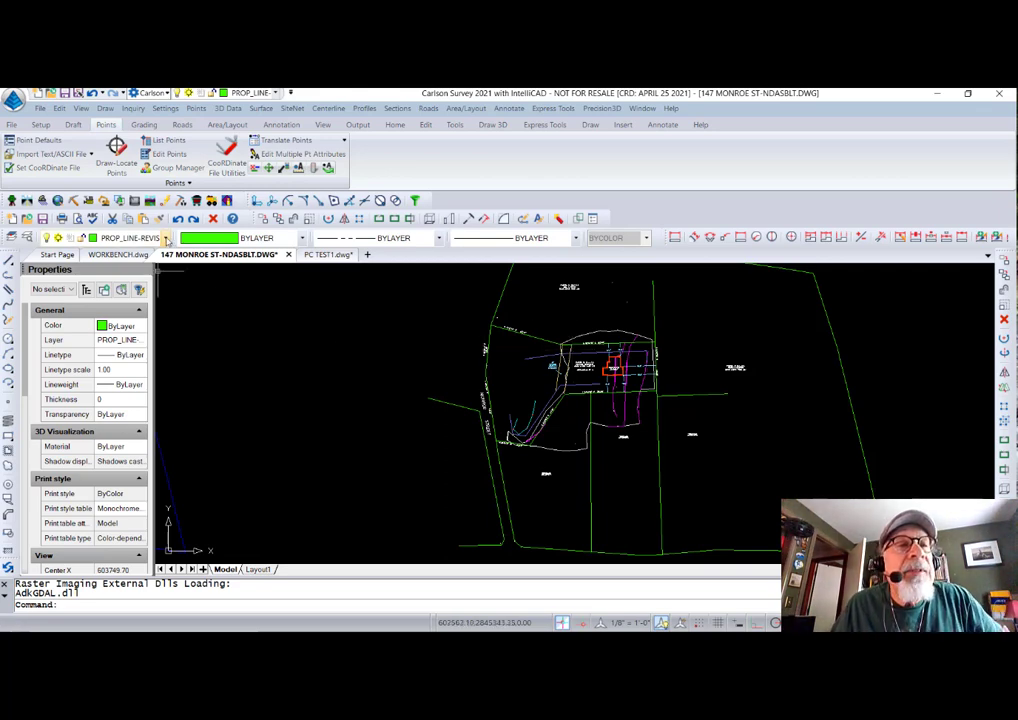
click(166, 238)
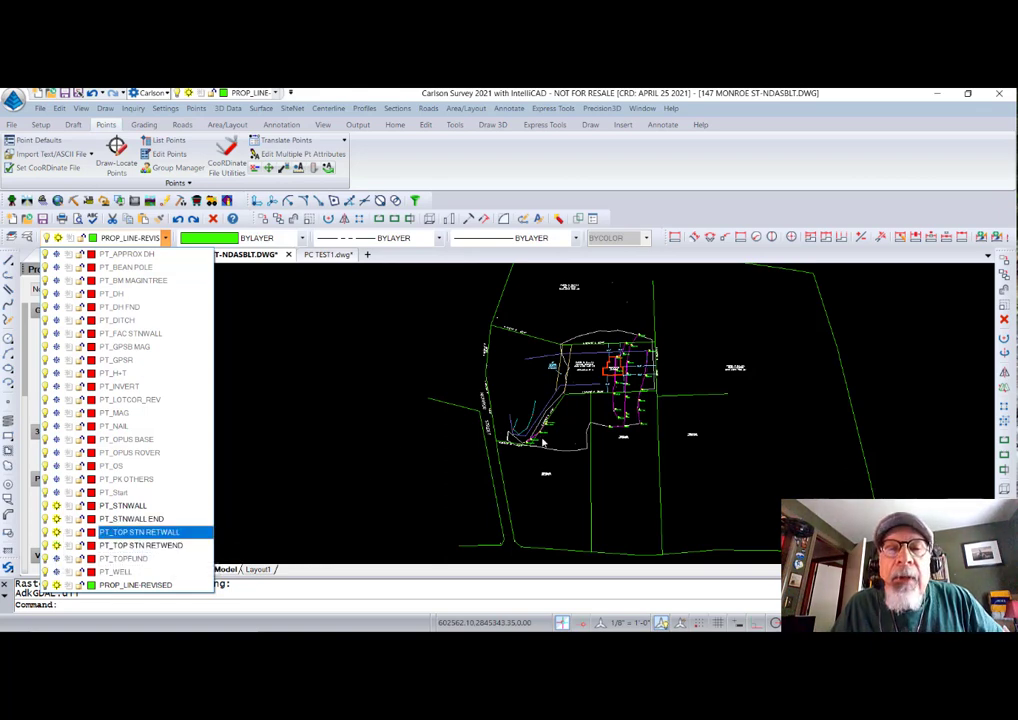
click(438, 396)
click(438, 396)
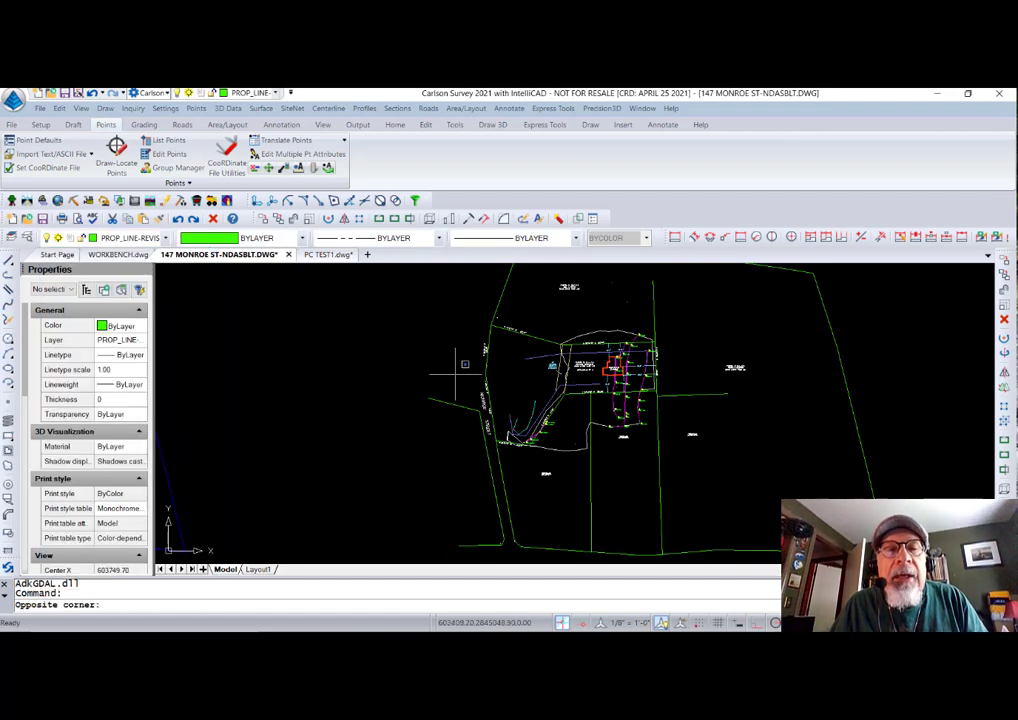
click(438, 352)
scroll(612, 372, up, 5)
scroll(609, 448, up, 4)
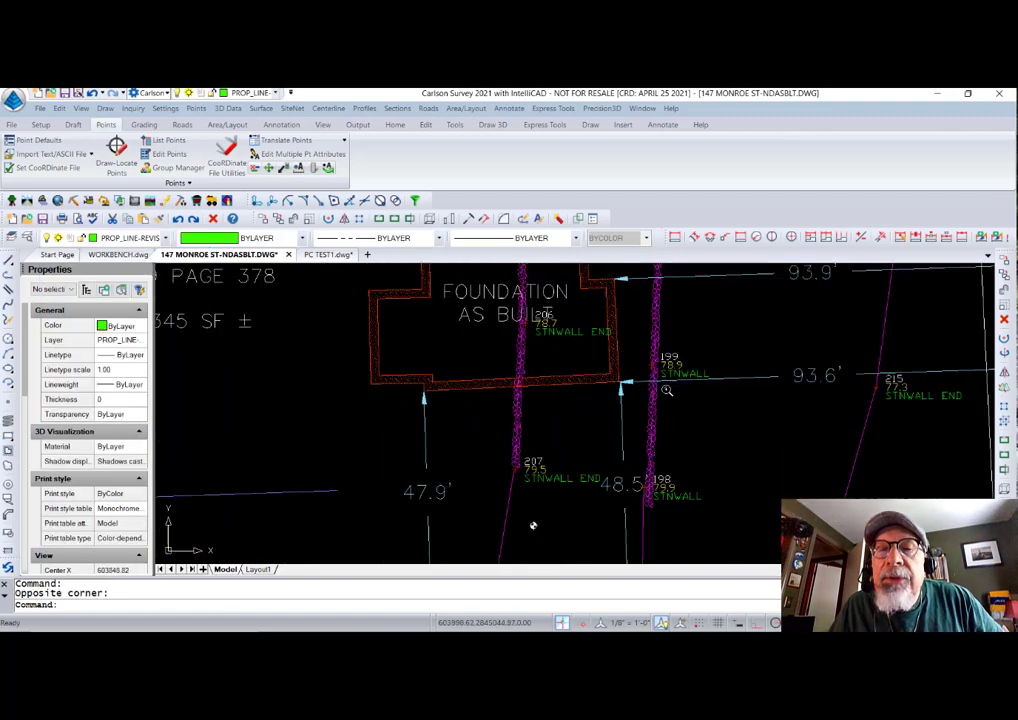
scroll(612, 400, down, 8)
scroll(619, 352, up, 3)
scroll(619, 352, down, 1)
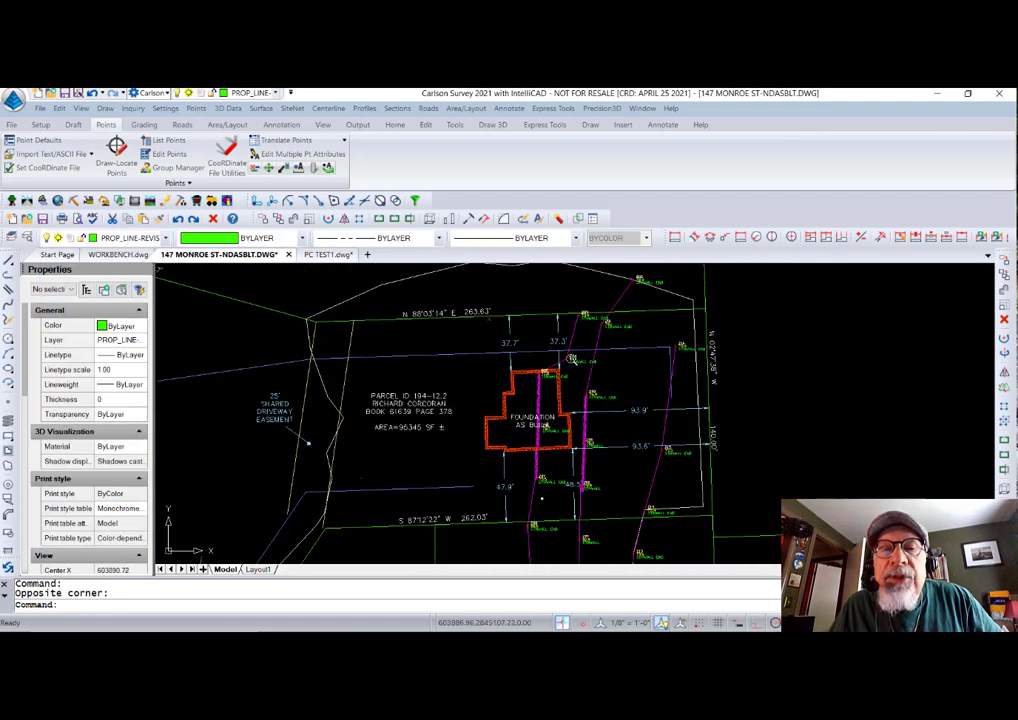
scroll(600, 380, up, 3)
scroll(600, 380, down, 3)
middle_drag(614, 462, 570, 343)
scroll(595, 425, up, 4)
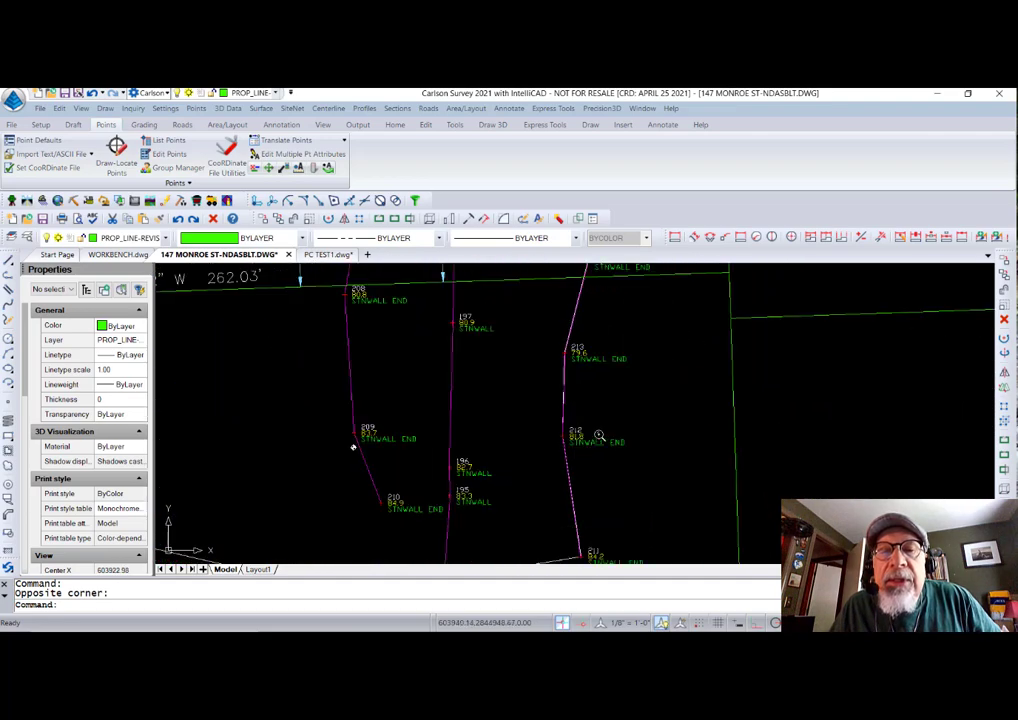
scroll(550, 417, down, 7)
middle_drag(550, 417, 519, 474)
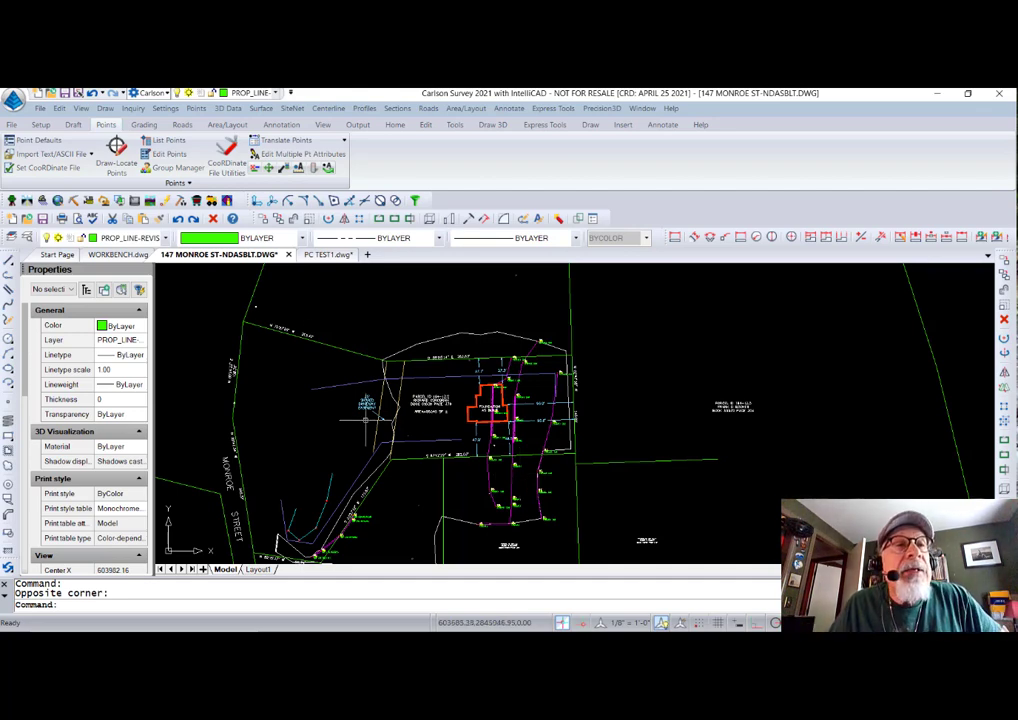
Step: Set the PT filter's layers to Thawed in the Layers explorer and zoom out
click(28, 238)
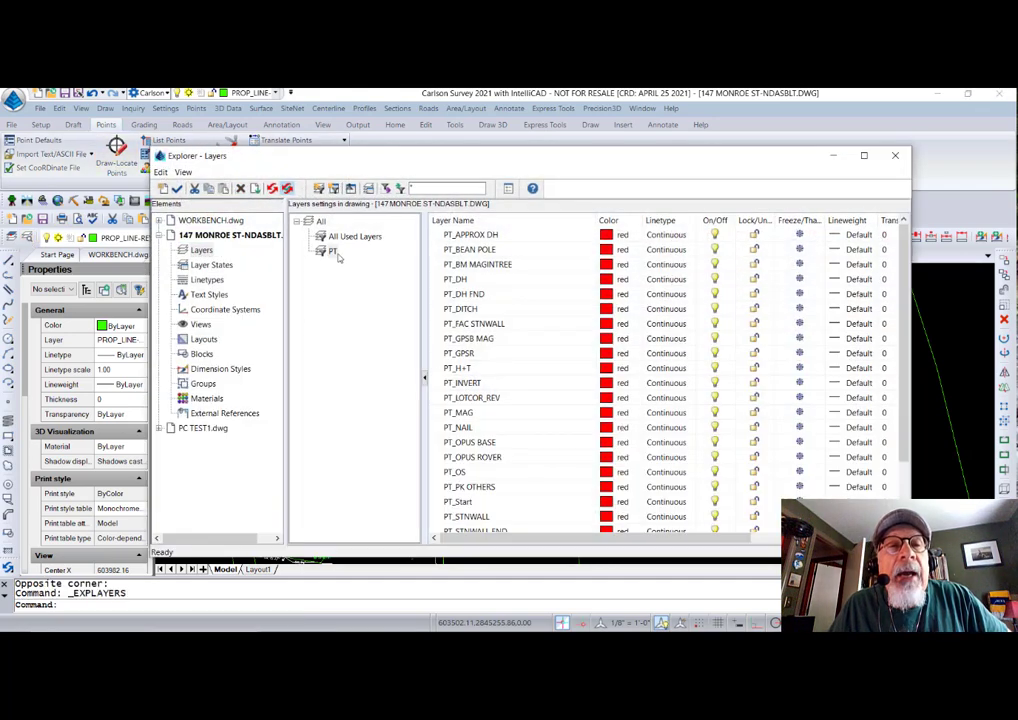
right_click(333, 251)
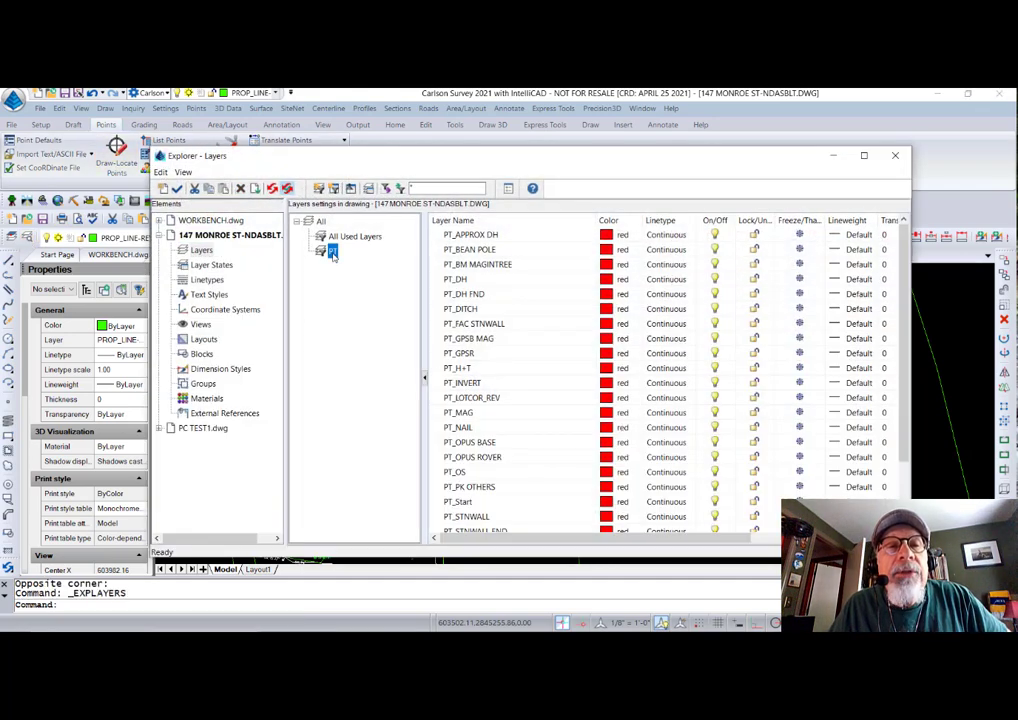
mouse_move(375, 264)
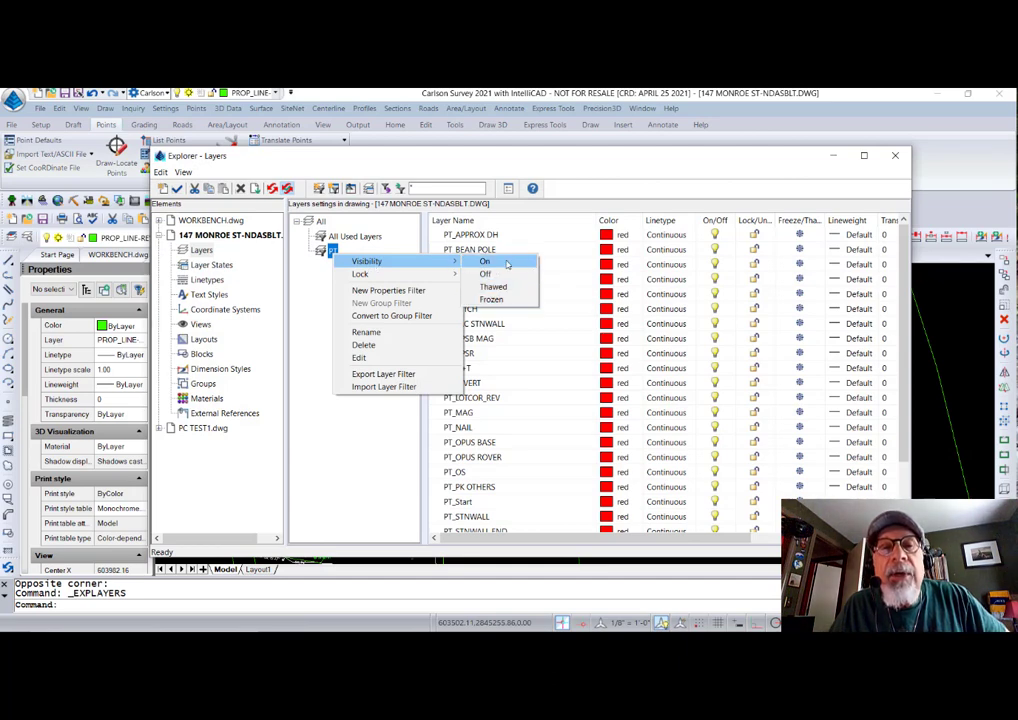
click(491, 299)
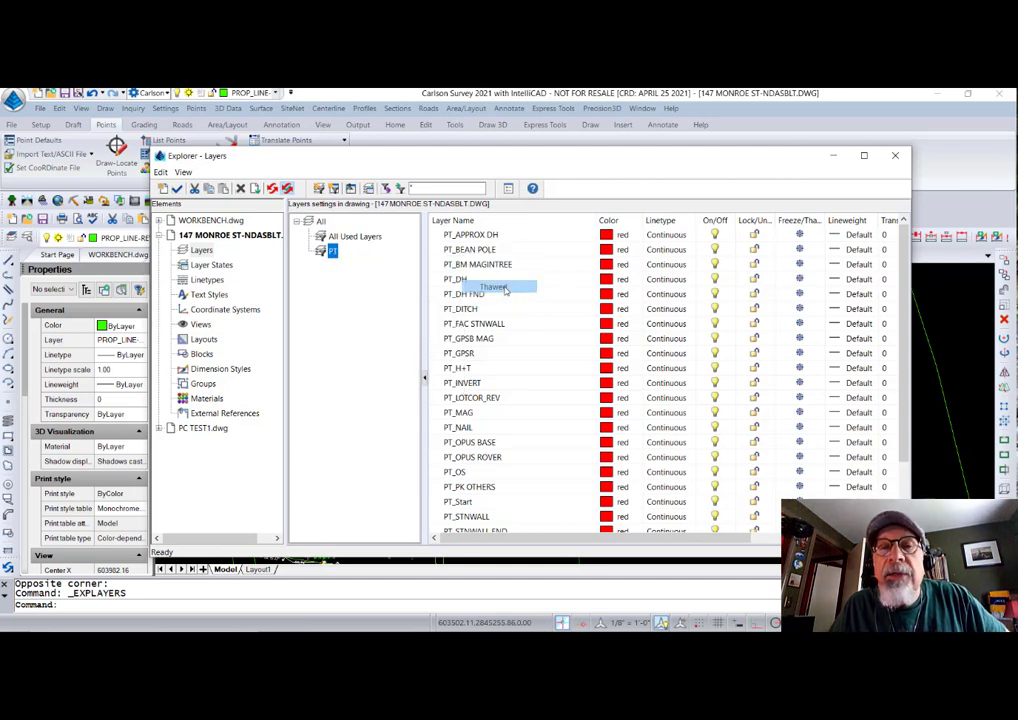
click(895, 155)
scroll(489, 394, down, 3)
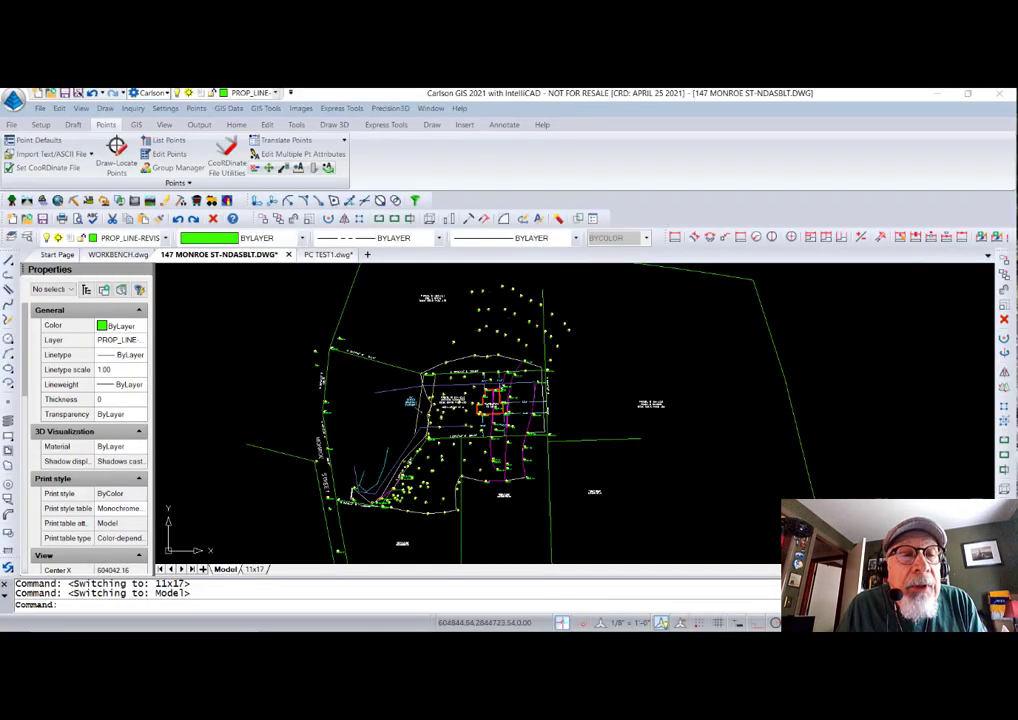
click(255, 569)
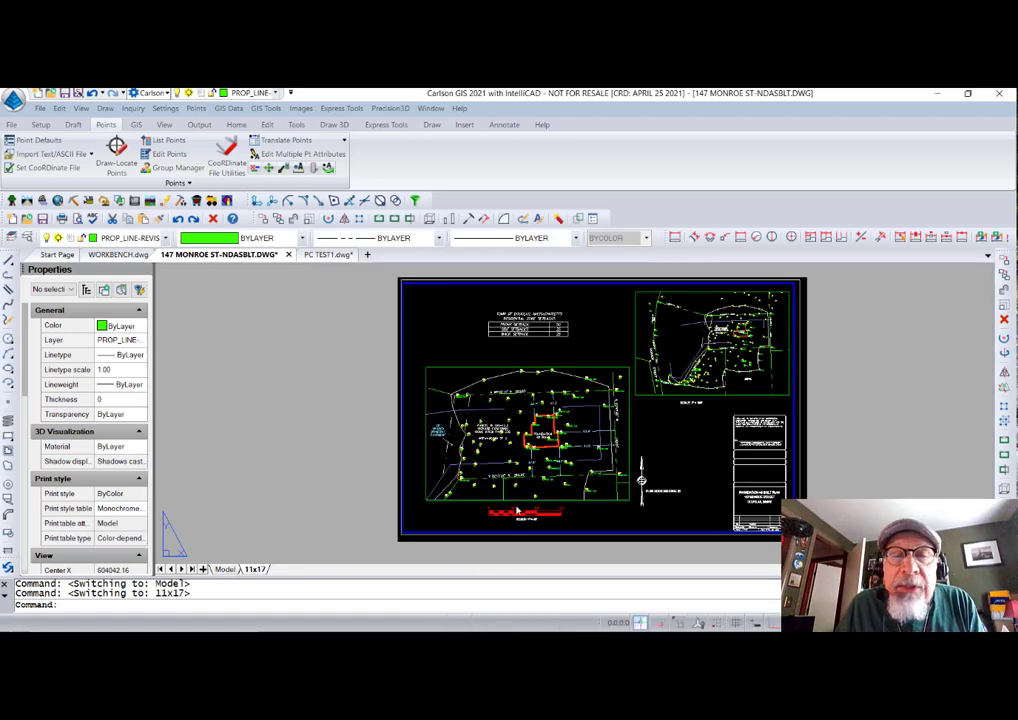
click(225, 569)
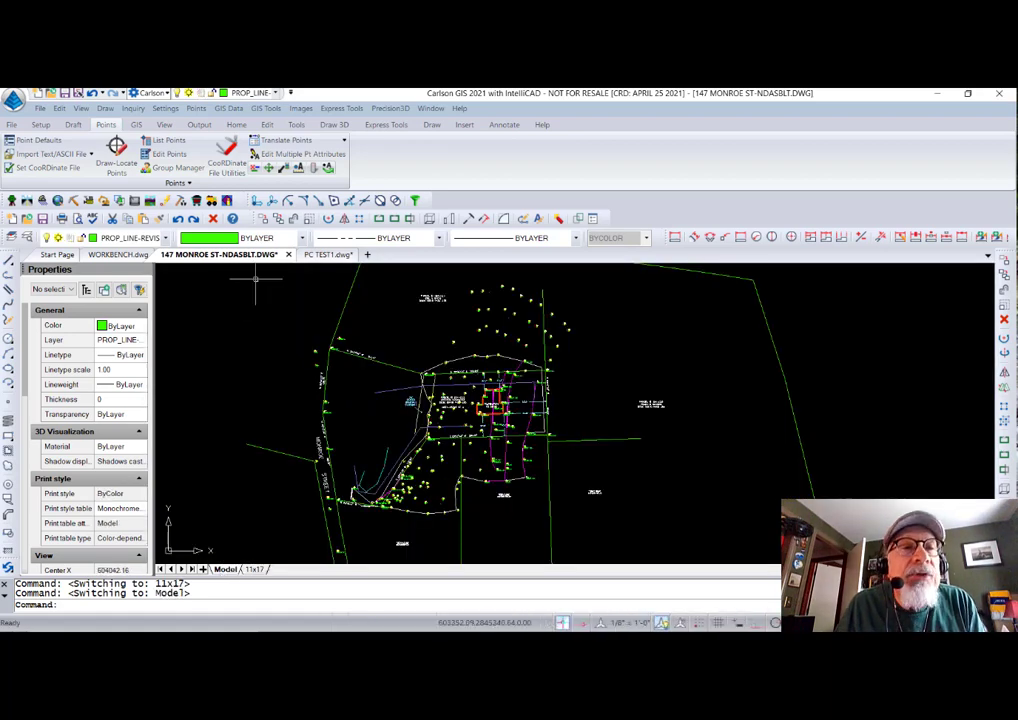
click(322, 254)
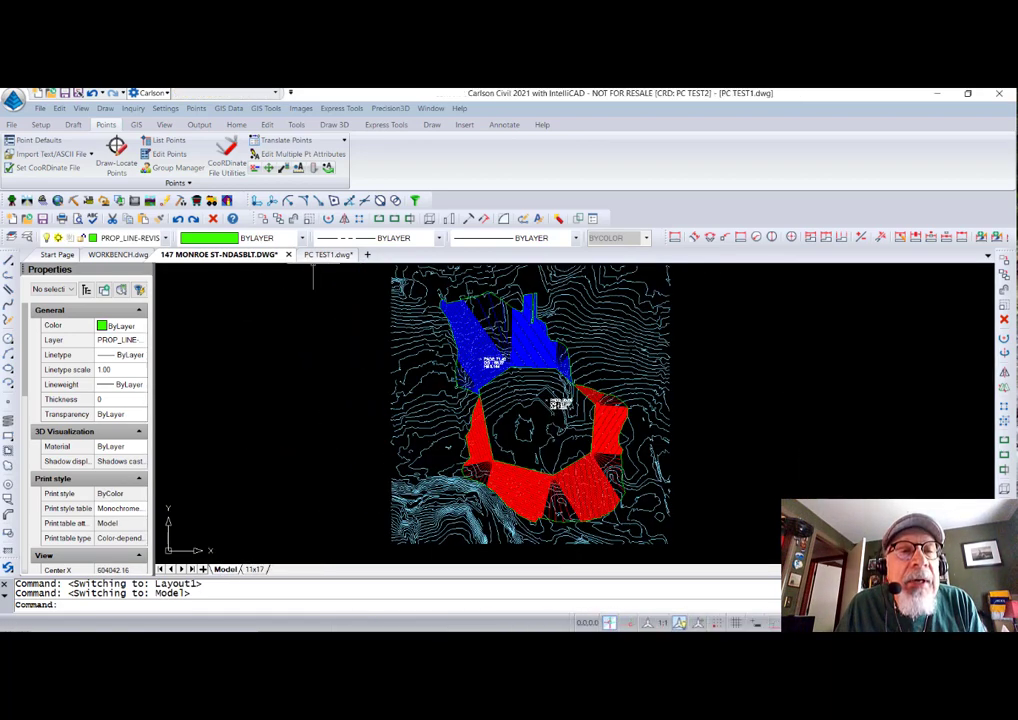
click(258, 569)
click(236, 569)
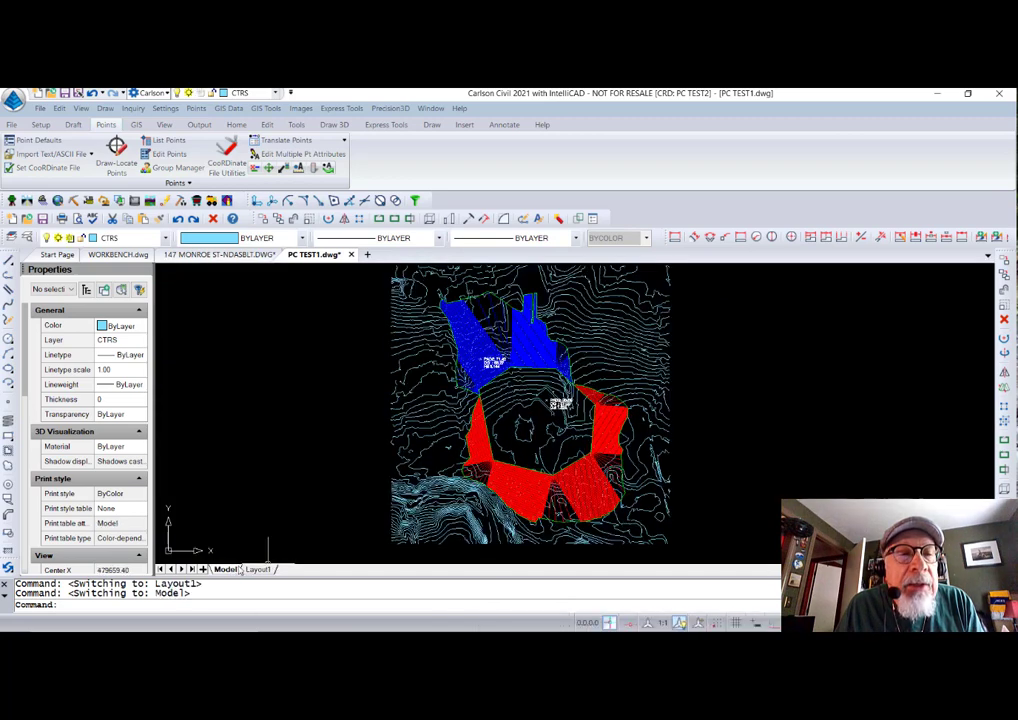
click(225, 254)
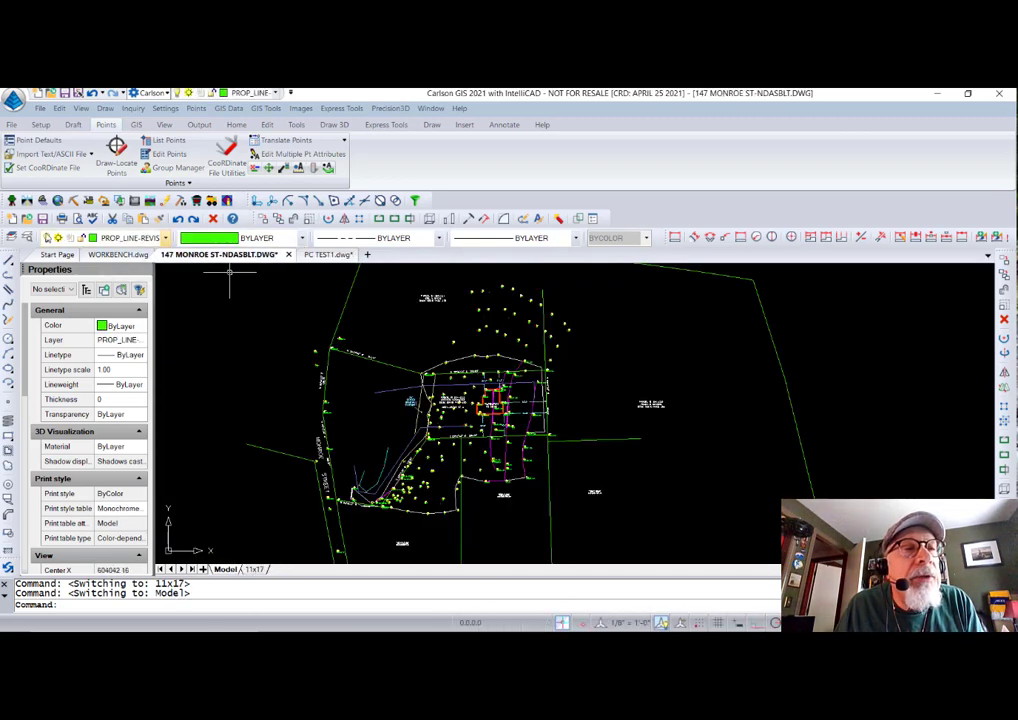
Step: Copy the 11x17 layout into PC TEST1.dwg's Layouts via Explorer and open it there
text(la)
key(Return)
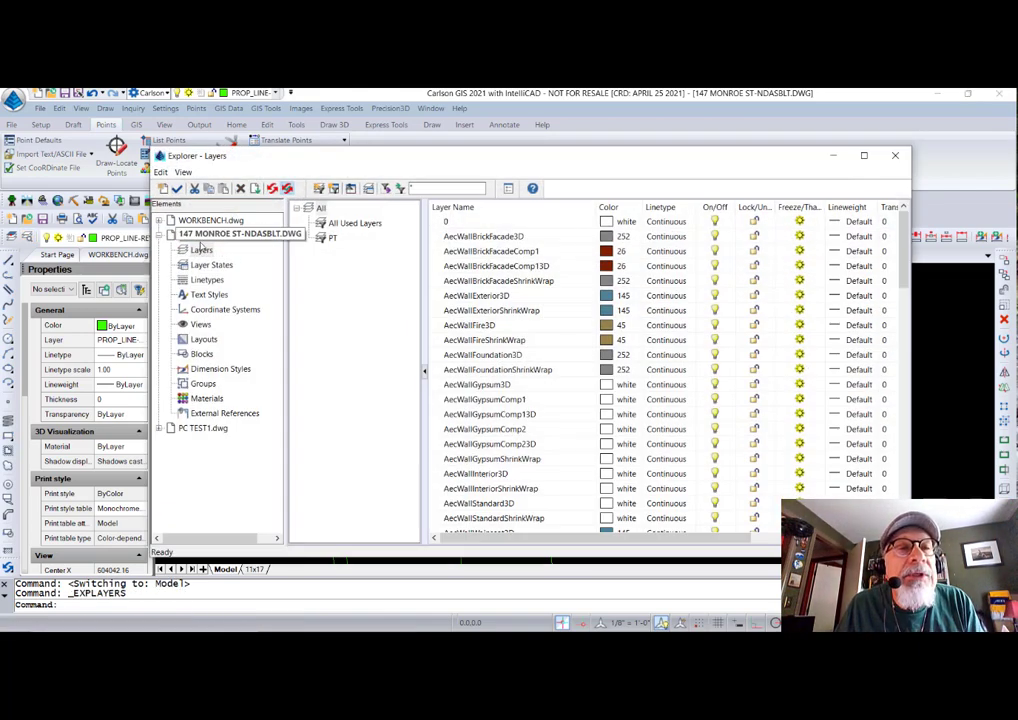
click(201, 340)
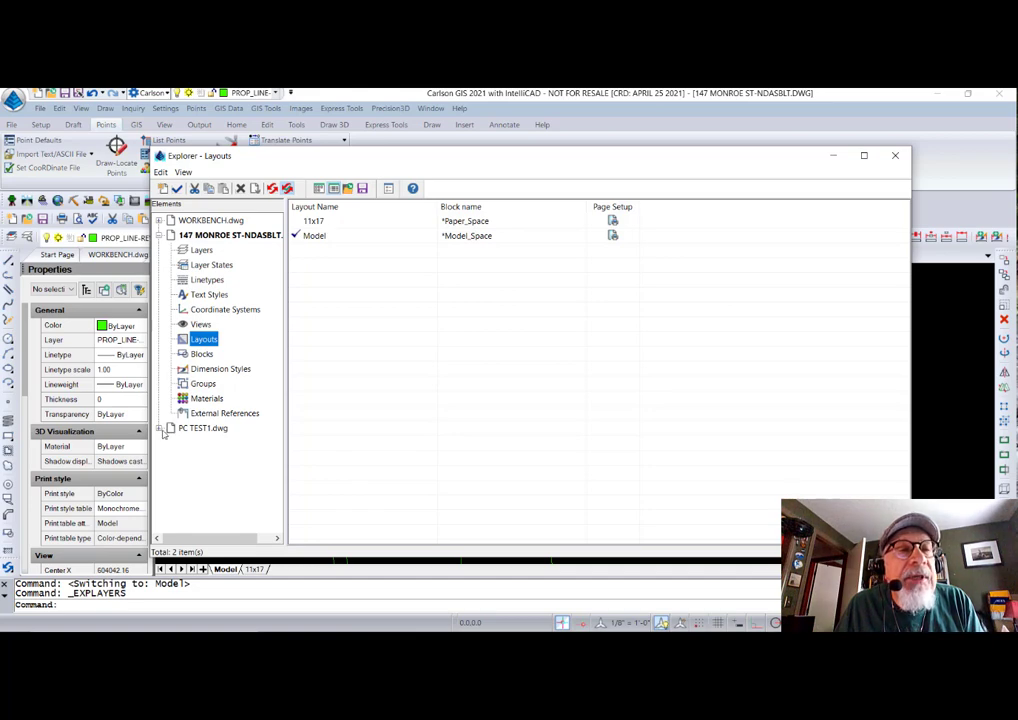
click(161, 429)
click(344, 222)
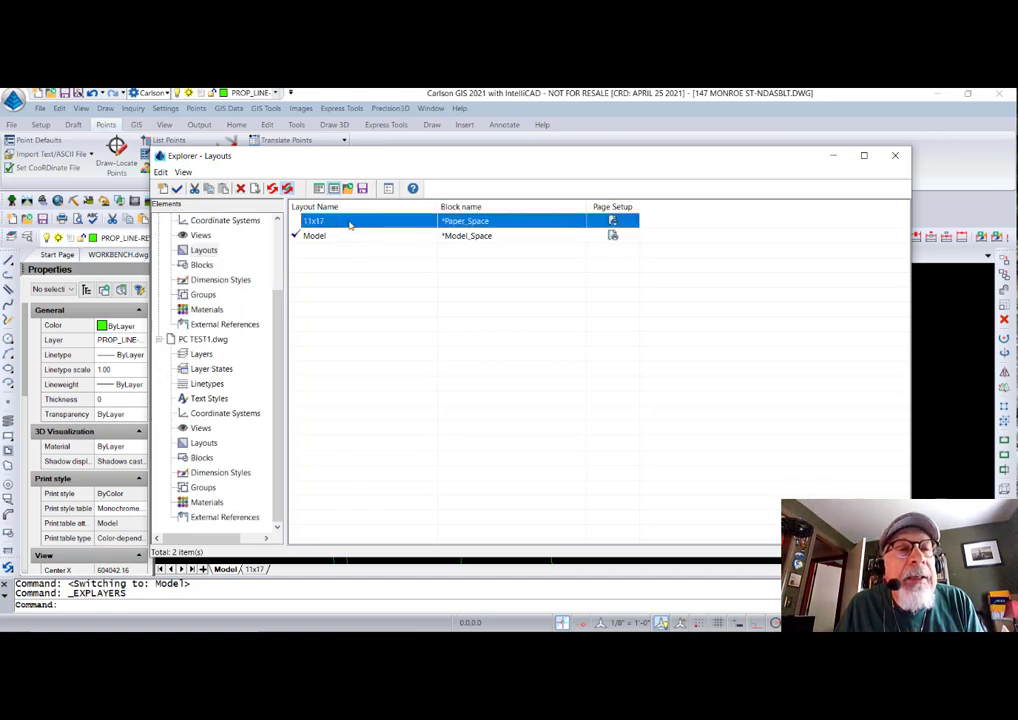
click(213, 445)
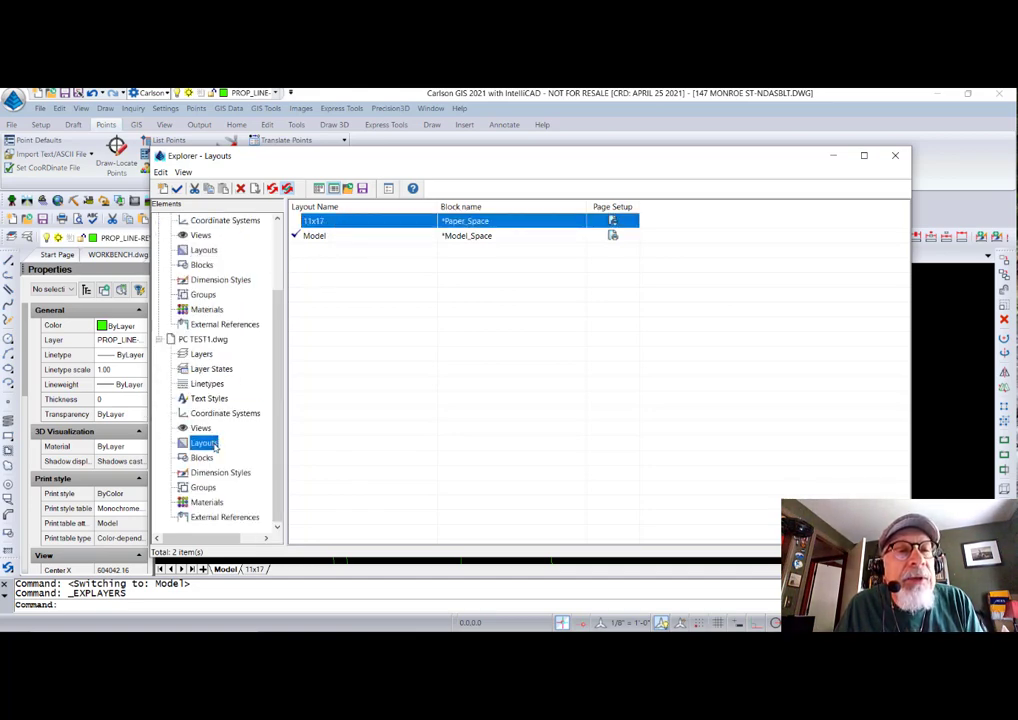
click(895, 155)
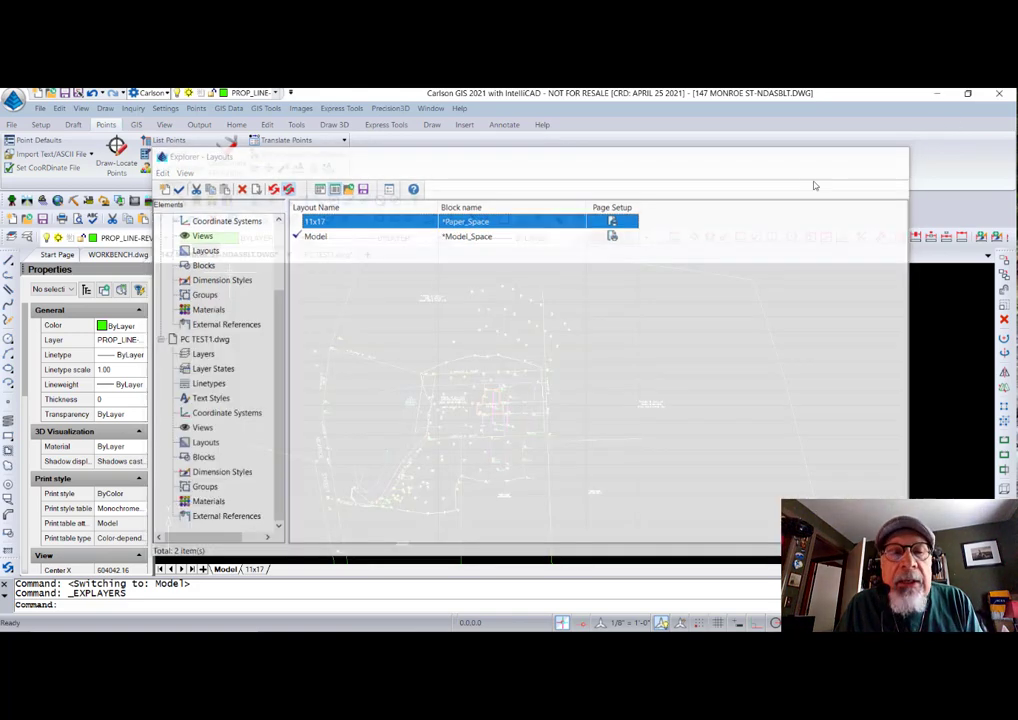
click(314, 254)
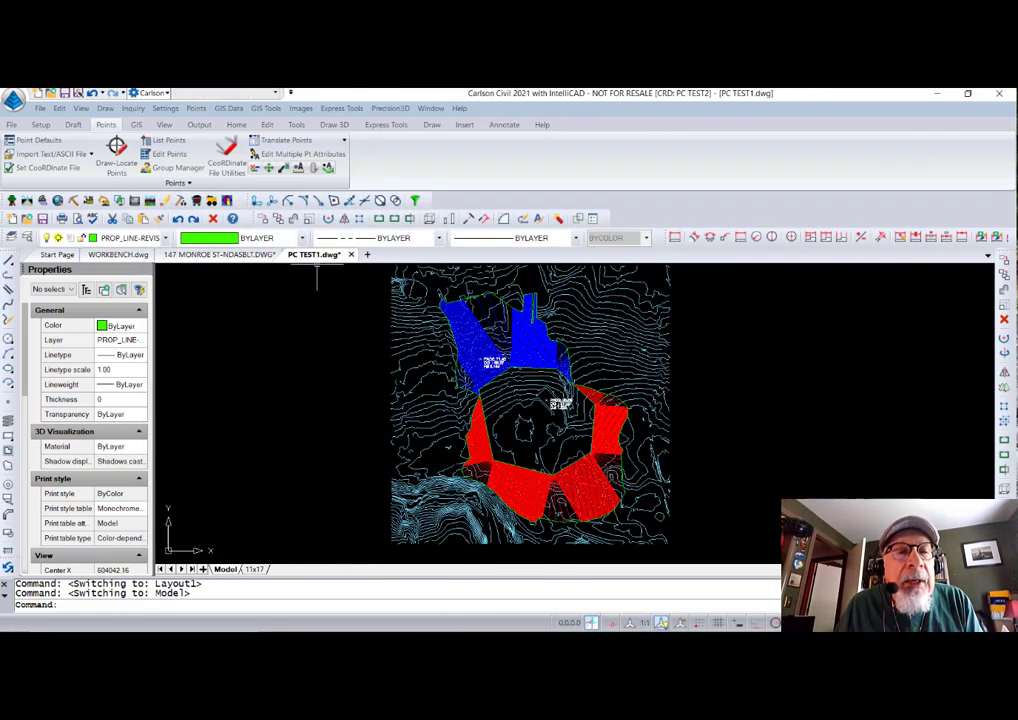
click(291, 569)
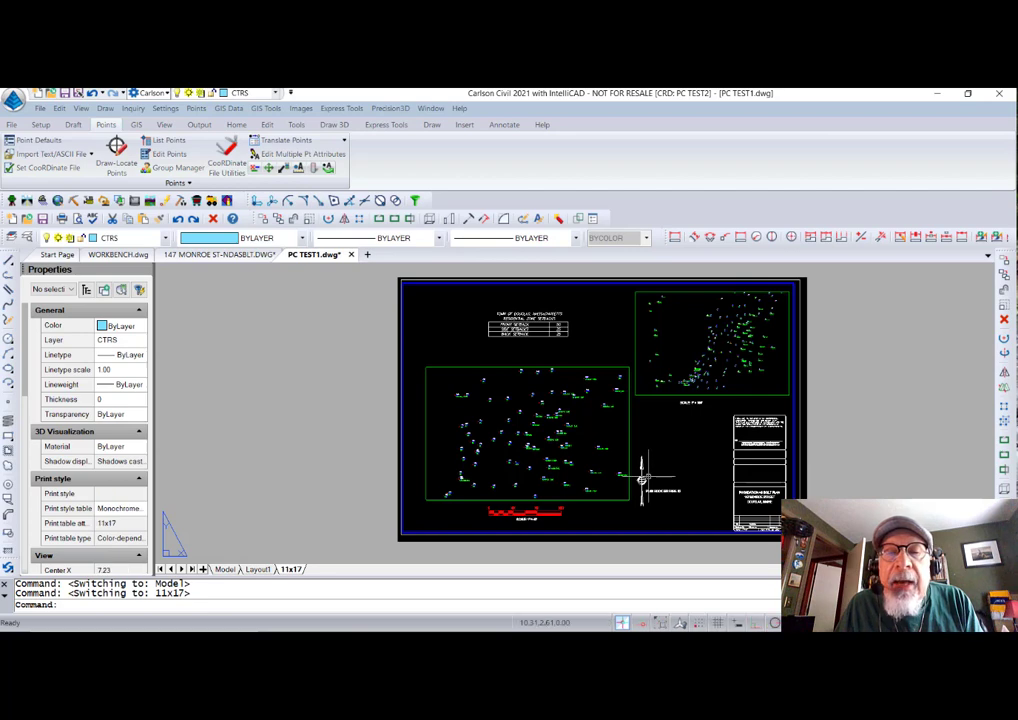